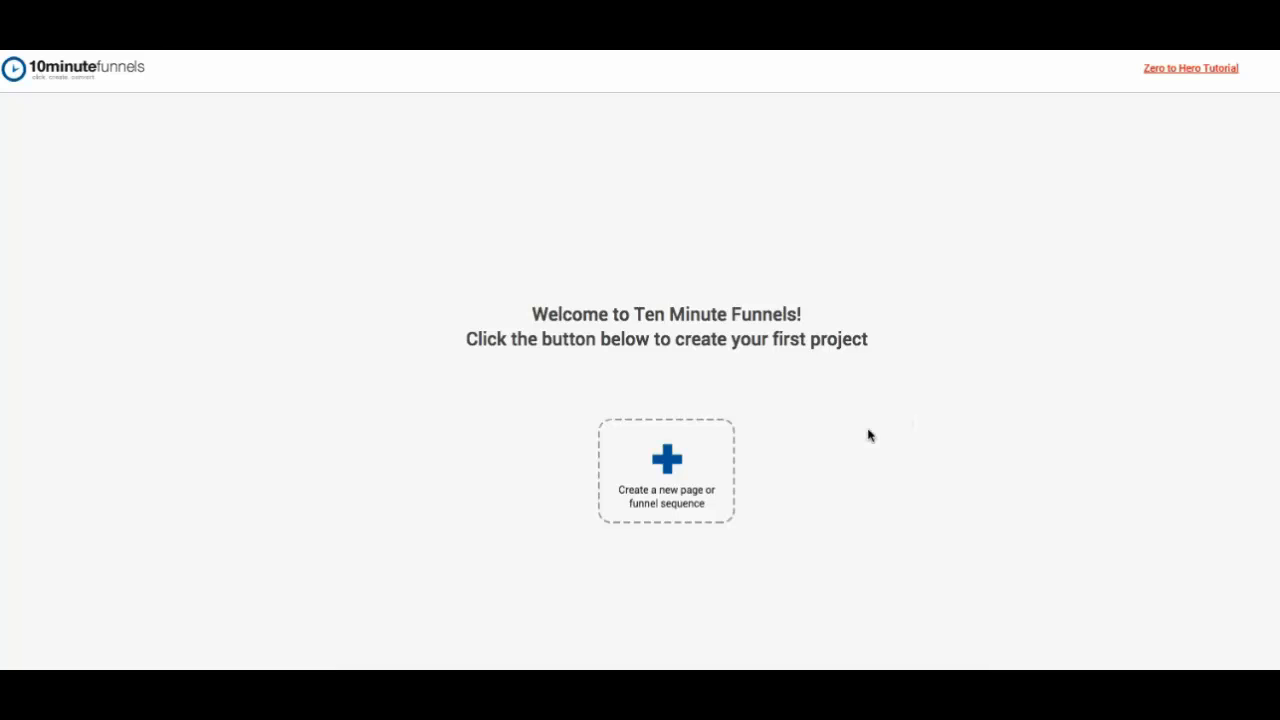
- Start a new project and choose the Squeeze - Sales Page Funnel template from the funnel templates
{"action": "left_click", "coordinate": [705, 458]}
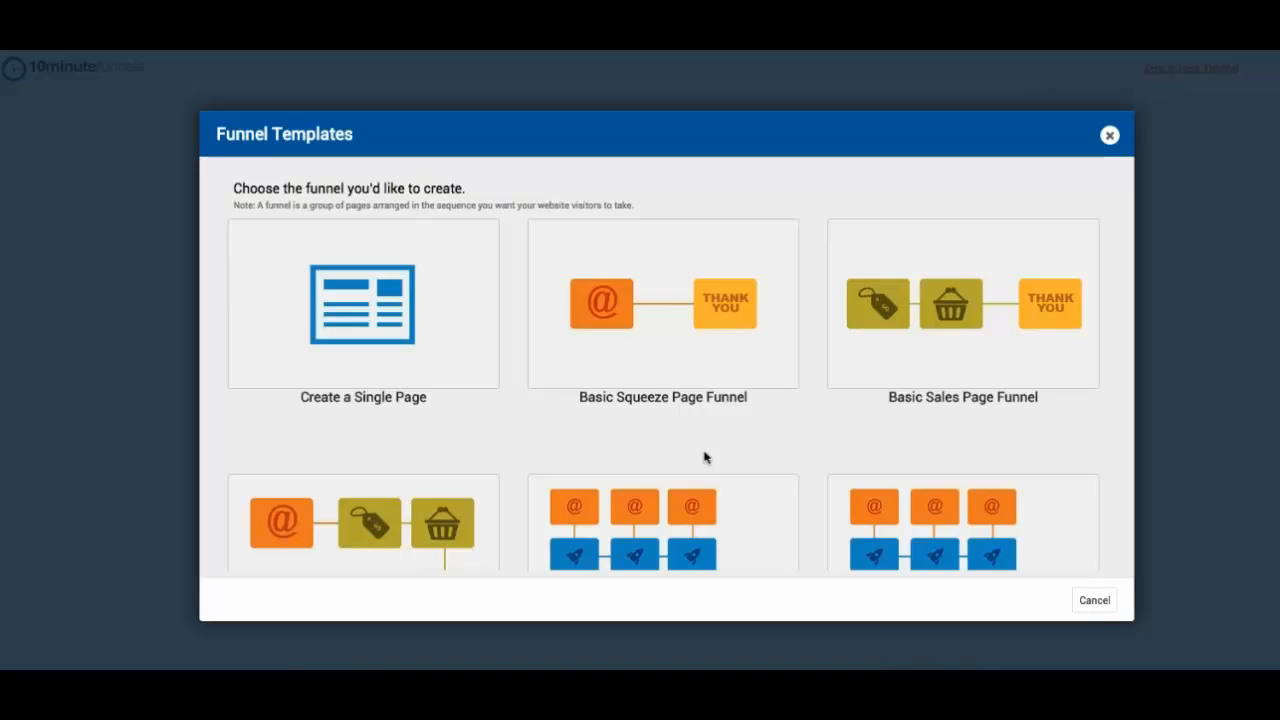
{"action": "scroll", "coordinate": [814, 426], "scroll_direction": "down", "scroll_amount": 2}
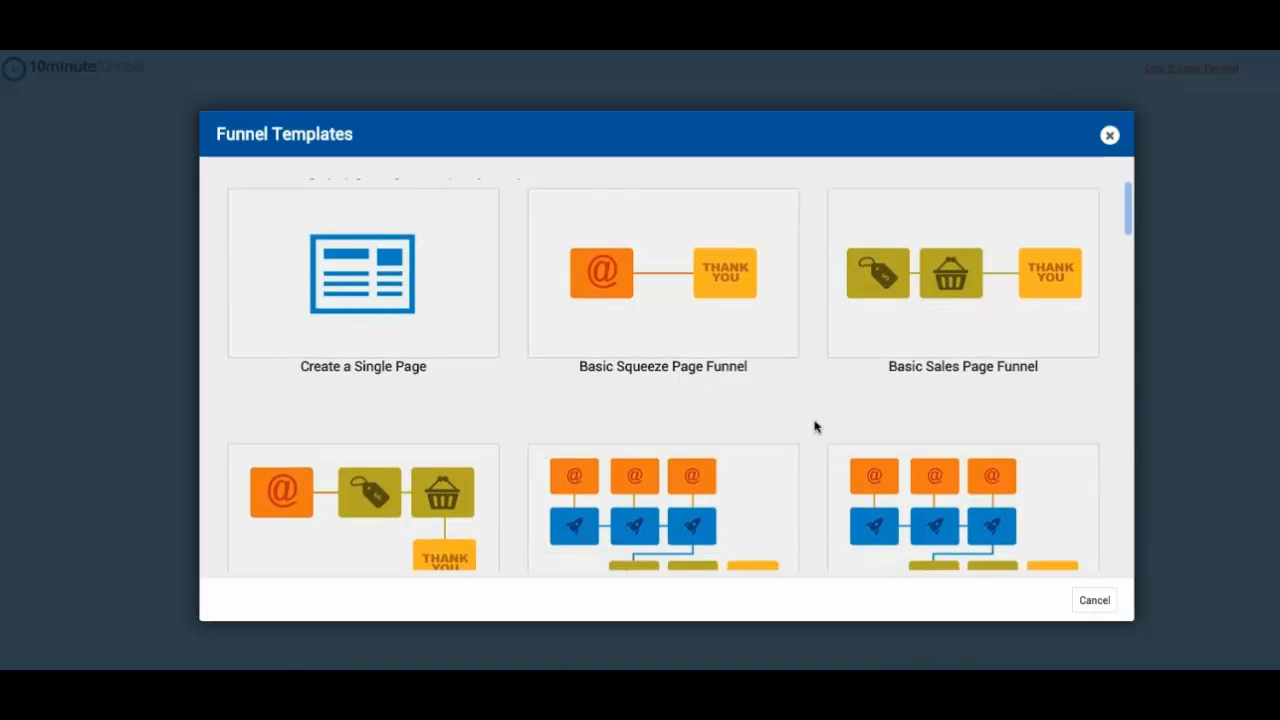
{"action": "scroll", "coordinate": [814, 426], "scroll_direction": "down", "scroll_amount": 5}
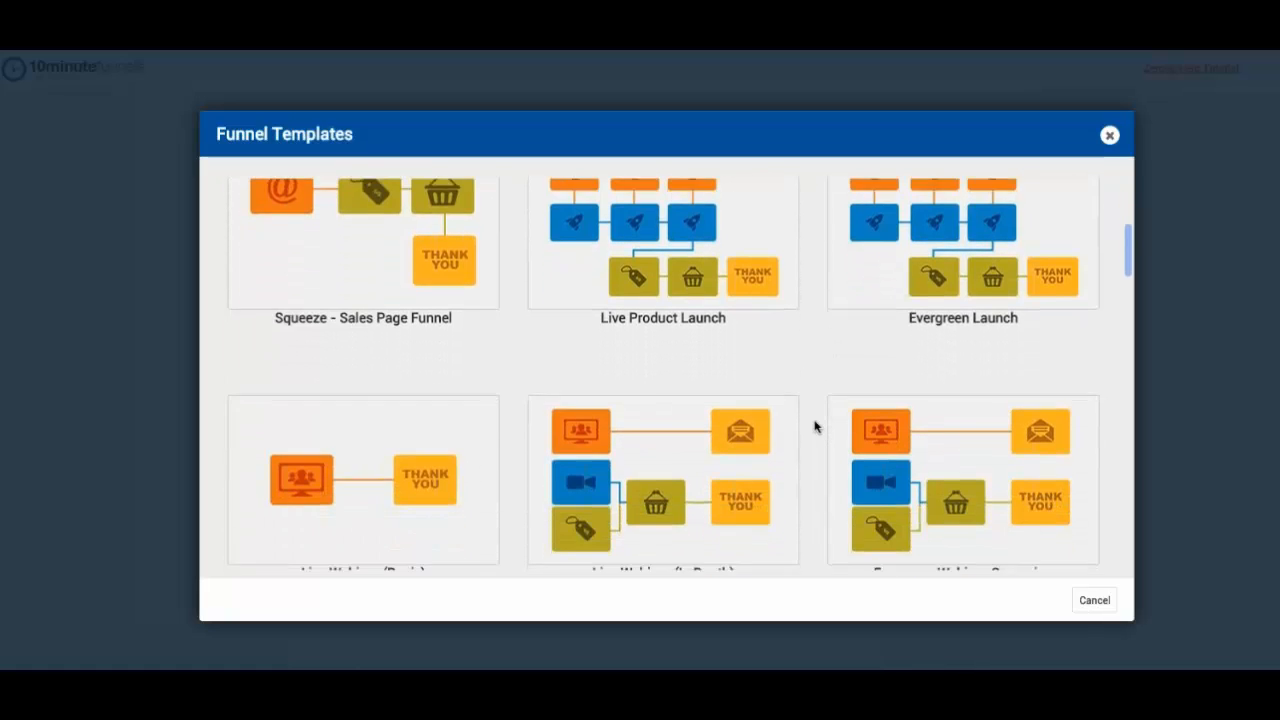
{"action": "scroll", "coordinate": [814, 426], "scroll_direction": "down", "scroll_amount": 4}
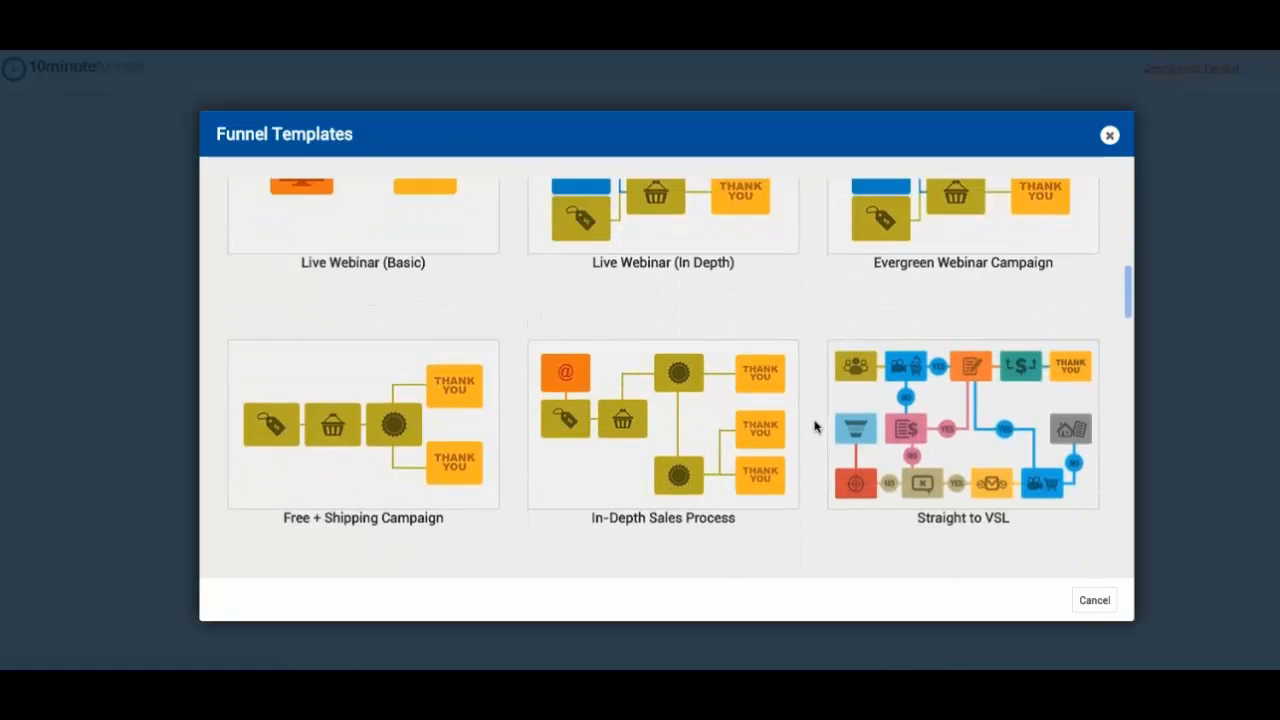
{"action": "scroll", "coordinate": [814, 426], "scroll_direction": "up", "scroll_amount": 8}
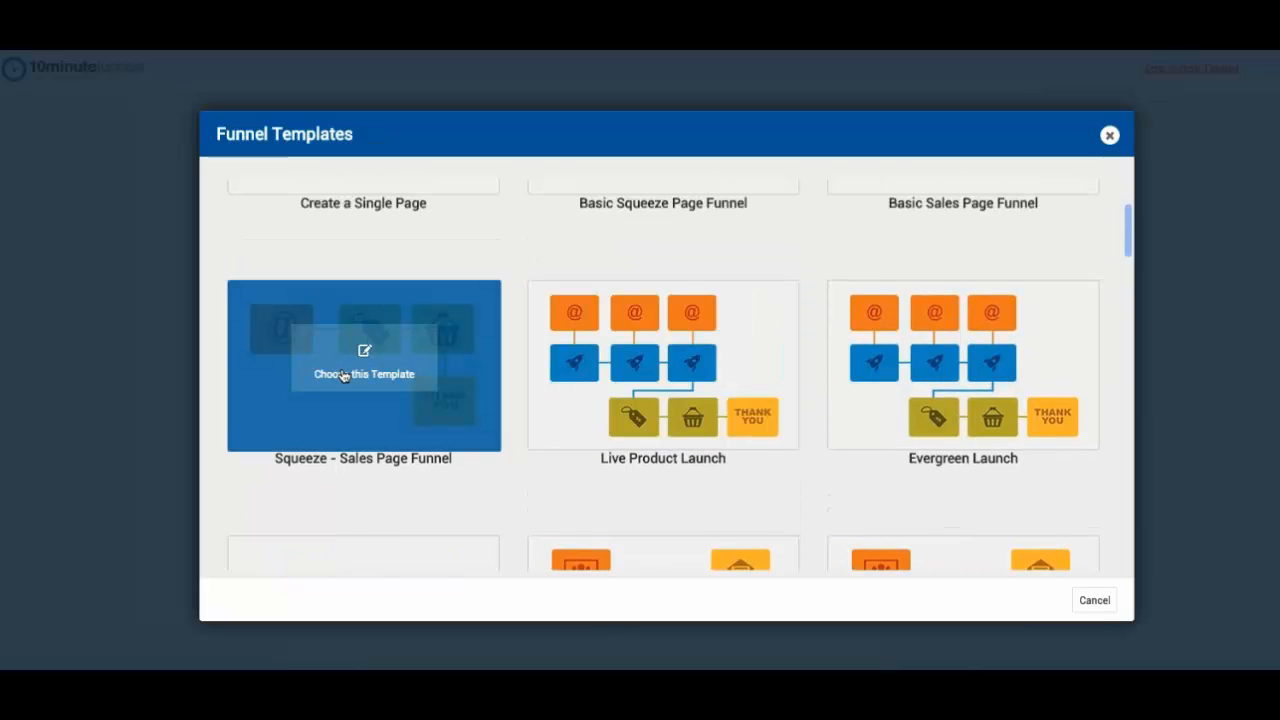
{"action": "scroll", "coordinate": [353, 373], "scroll_direction": "up", "scroll_amount": 1}
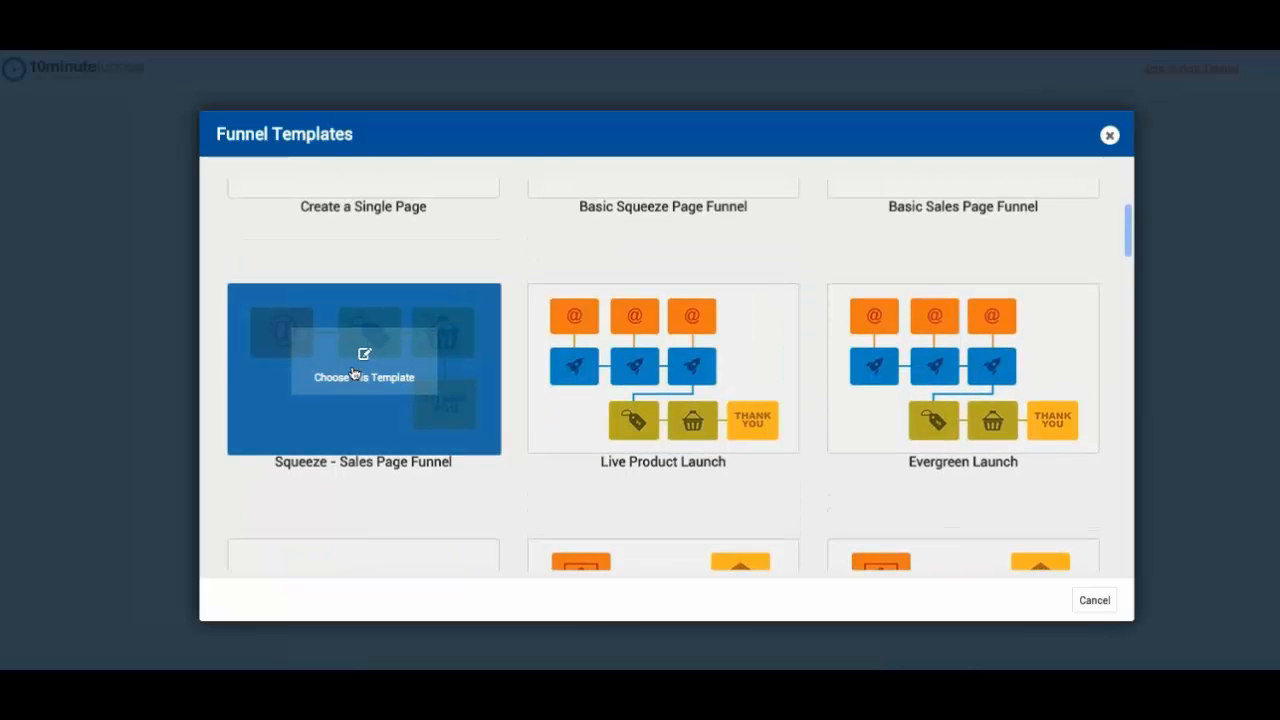
{"action": "left_click", "coordinate": [380, 366]}
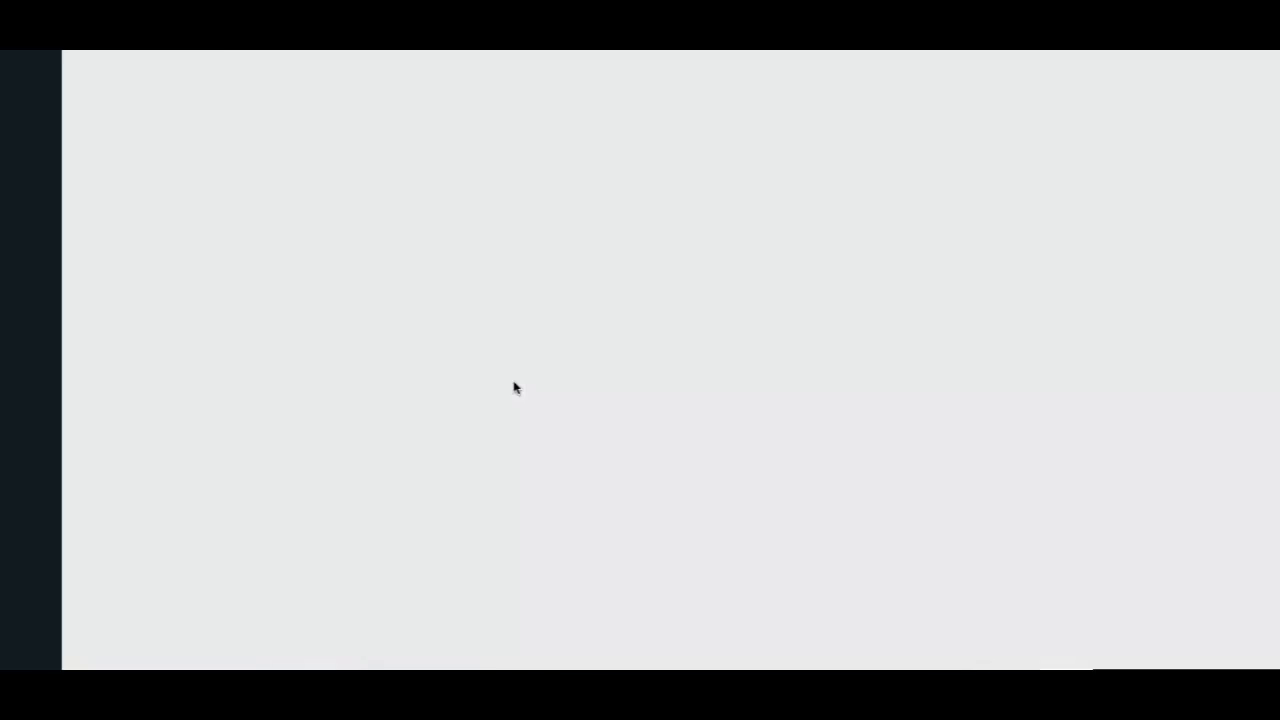
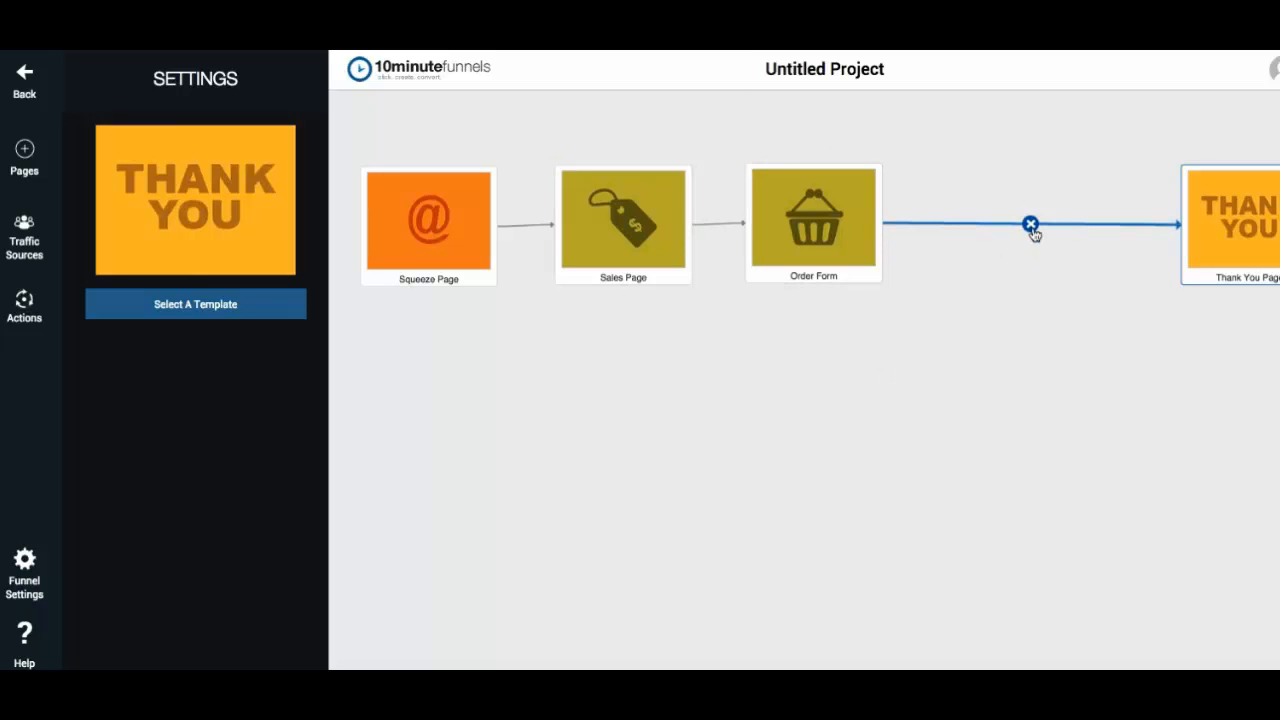
- Replace the Order Form's link to the Thank You Page with a new Special Offer Page connected after the Order Form
{"action": "mouse_move", "coordinate": [839, 193]}
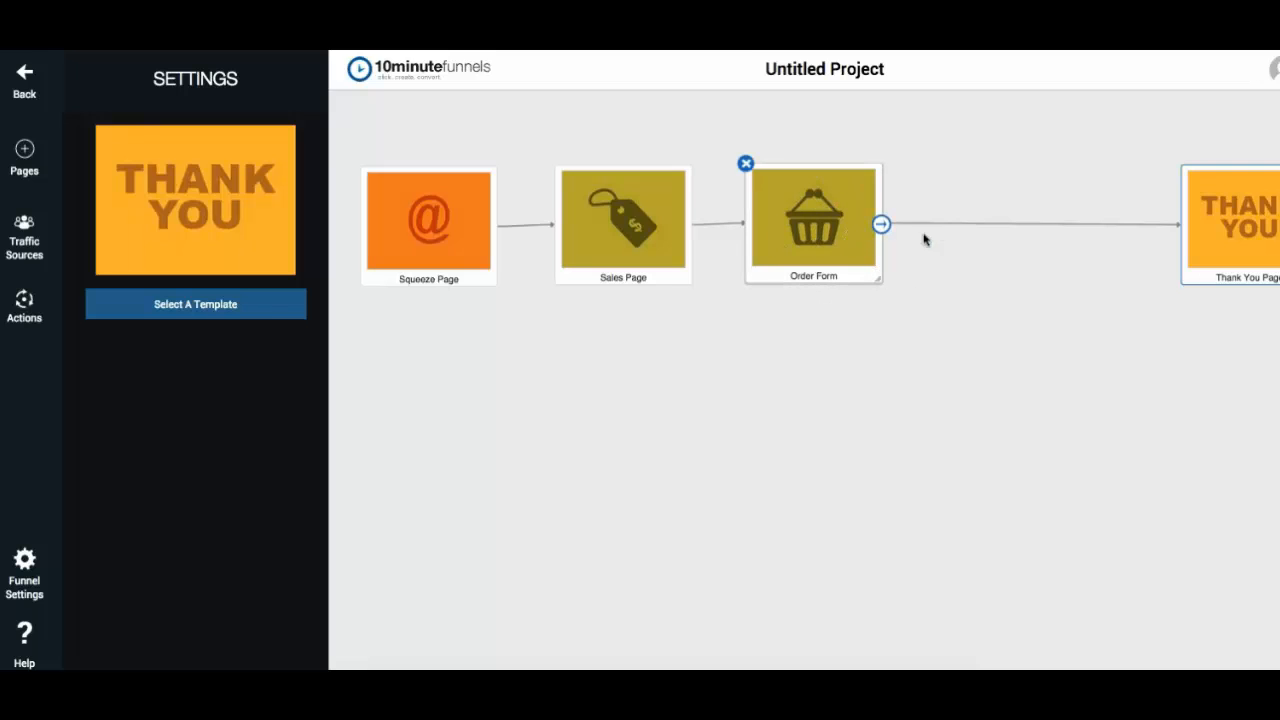
{"action": "left_click", "coordinate": [1031, 223]}
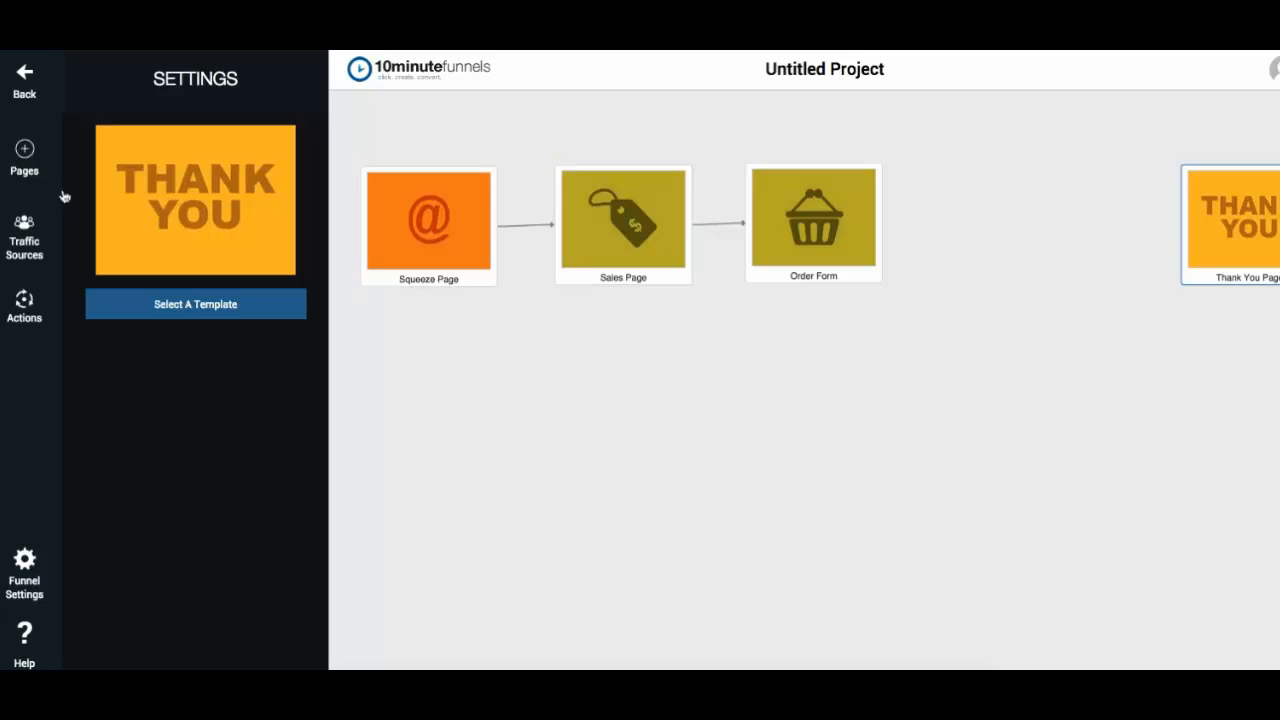
{"action": "left_click", "coordinate": [25, 165]}
{"action": "scroll", "coordinate": [164, 390], "scroll_direction": "down", "scroll_amount": 5}
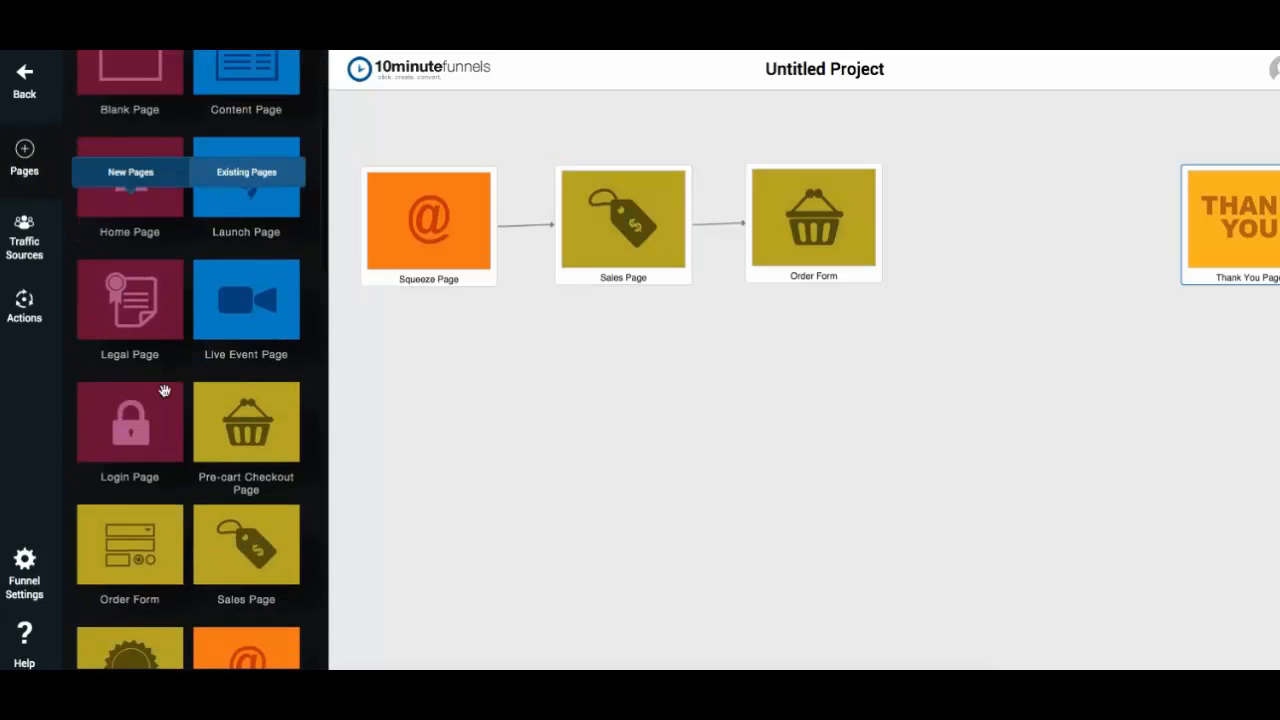
{"action": "left_click_drag", "start_coordinate": [102, 482], "coordinate": [972, 200]}
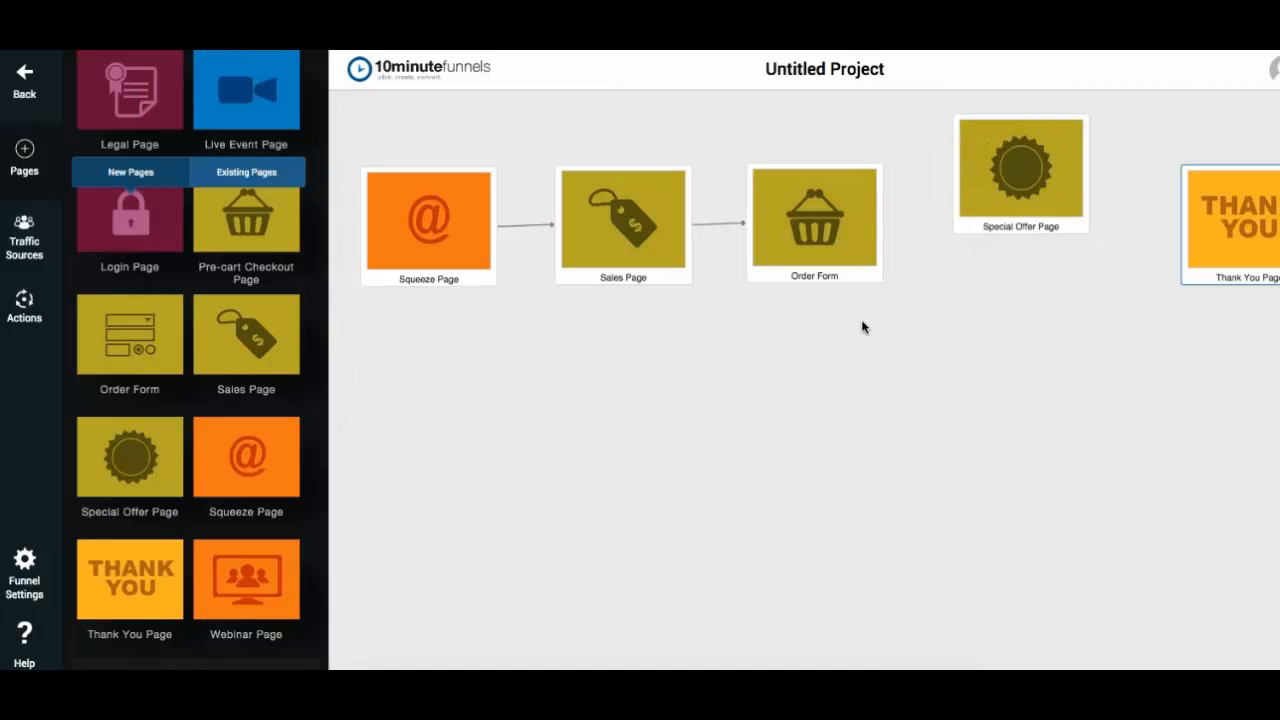
{"action": "mouse_move", "coordinate": [882, 222]}
{"action": "left_click_drag", "start_coordinate": [882, 224], "coordinate": [995, 172]}
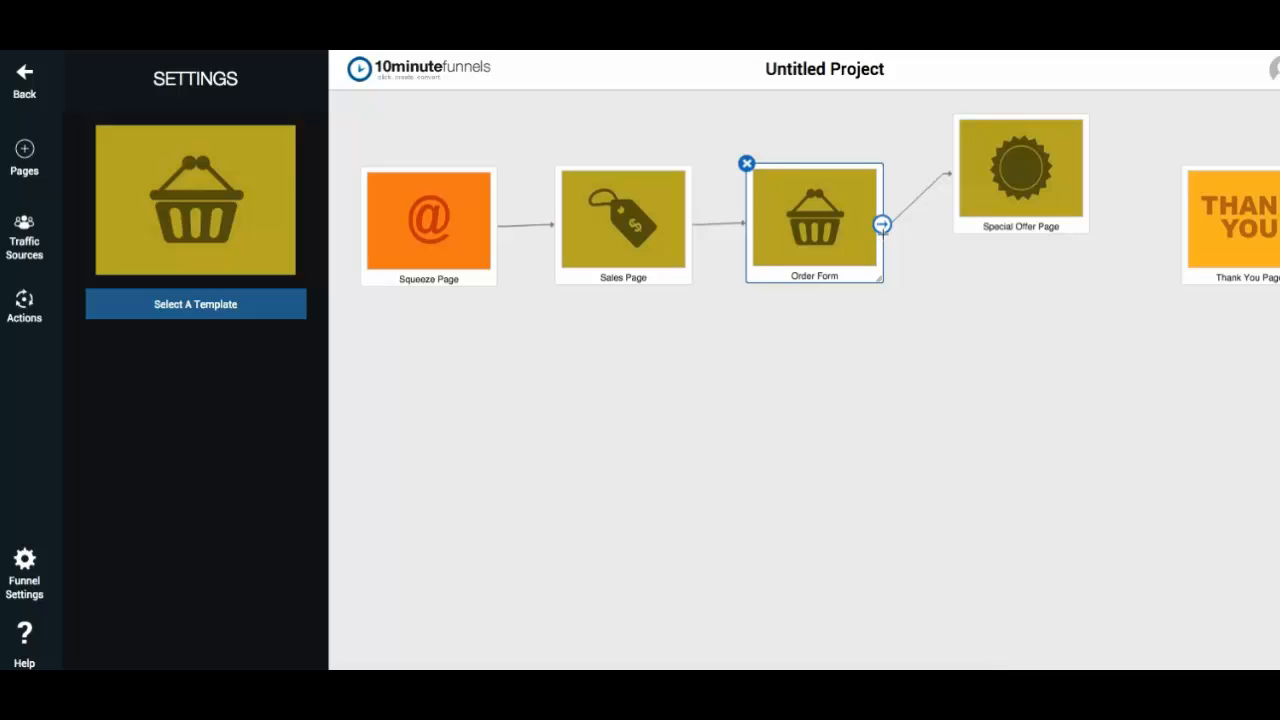
- Rename the new Special Offer Page to Upsell Page
{"action": "mouse_move", "coordinate": [1003, 216]}
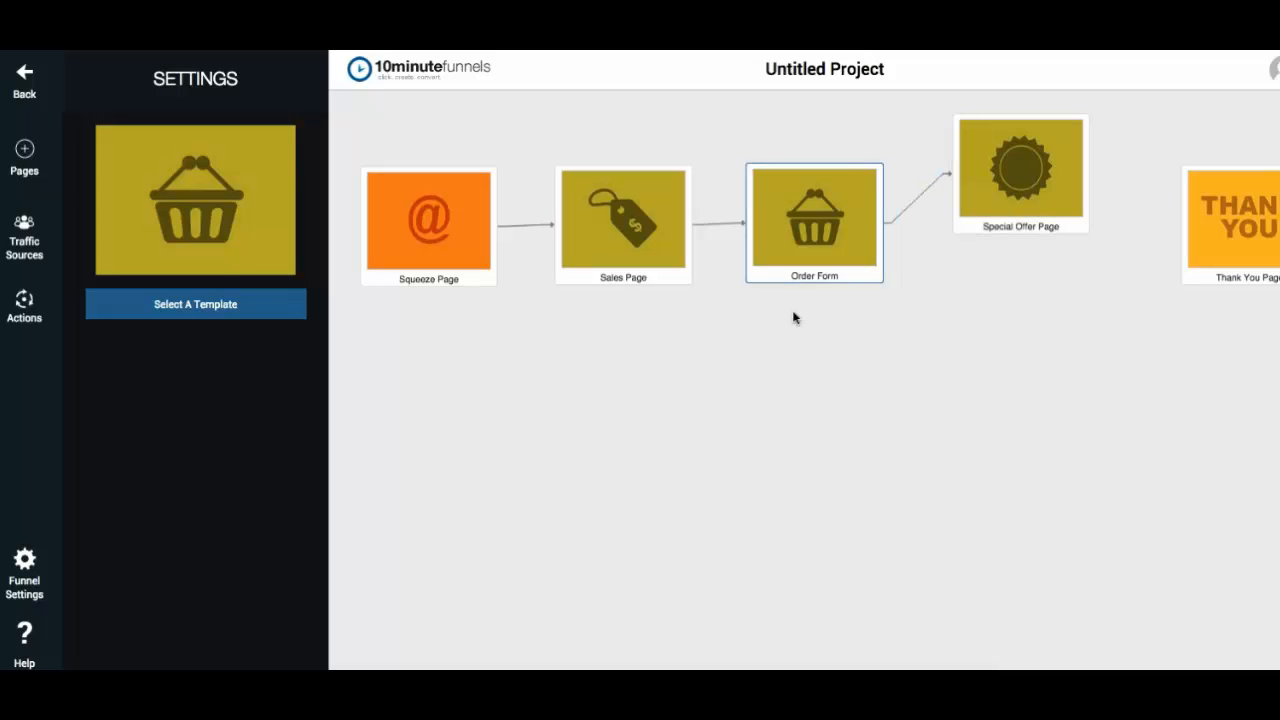
{"action": "mouse_move", "coordinate": [800, 252]}
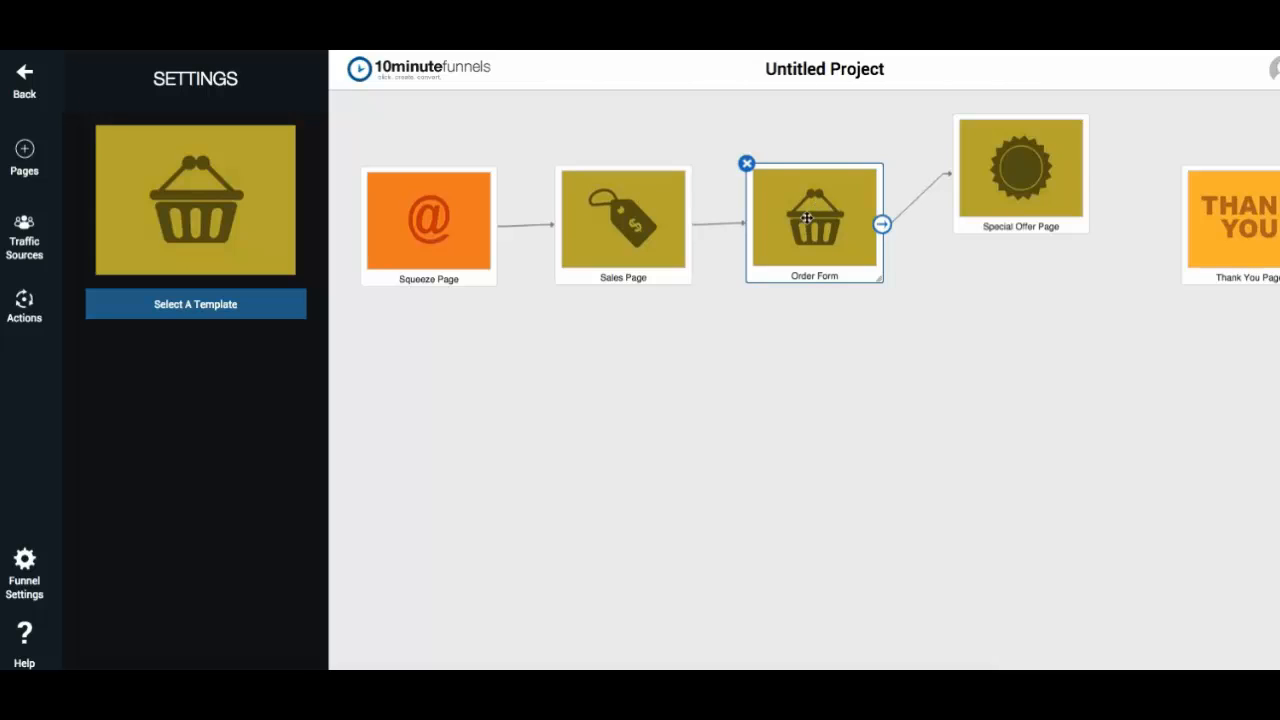
{"action": "mouse_move", "coordinate": [1034, 176]}
{"action": "left_click", "coordinate": [1007, 228]}
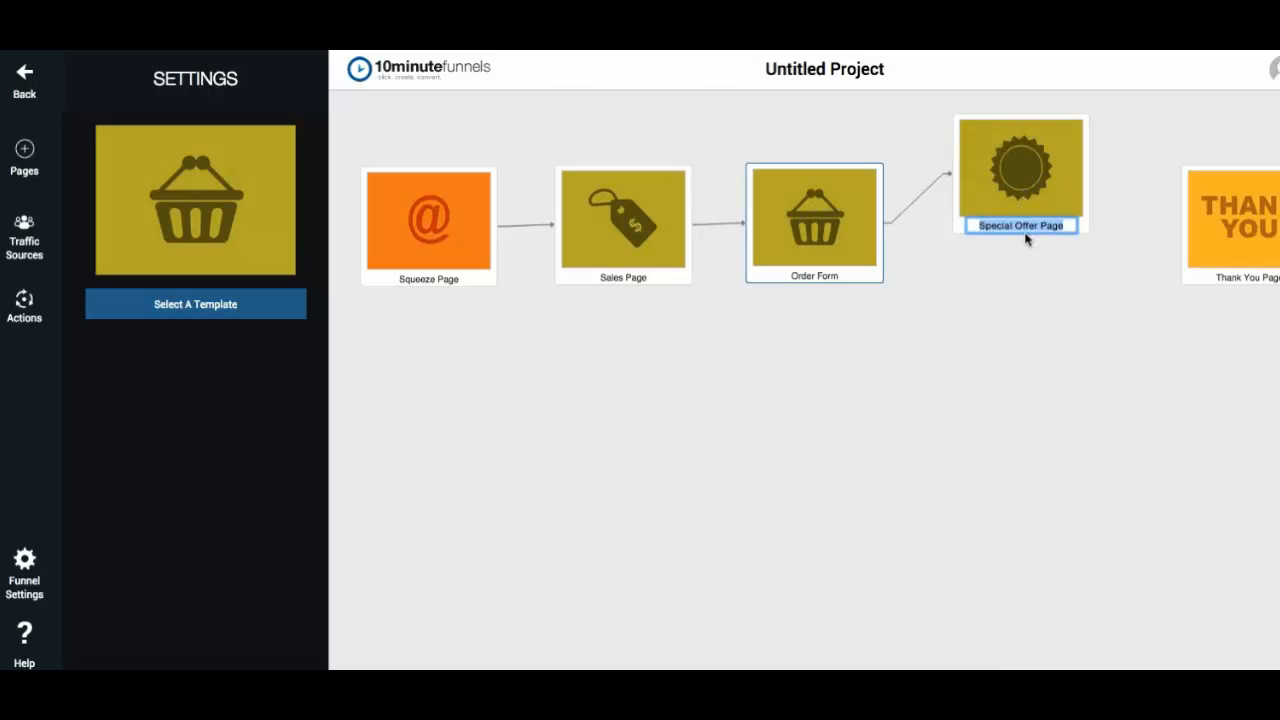
{"action": "type", "text": "Upsell Page"}
{"action": "key", "text": "Return"}
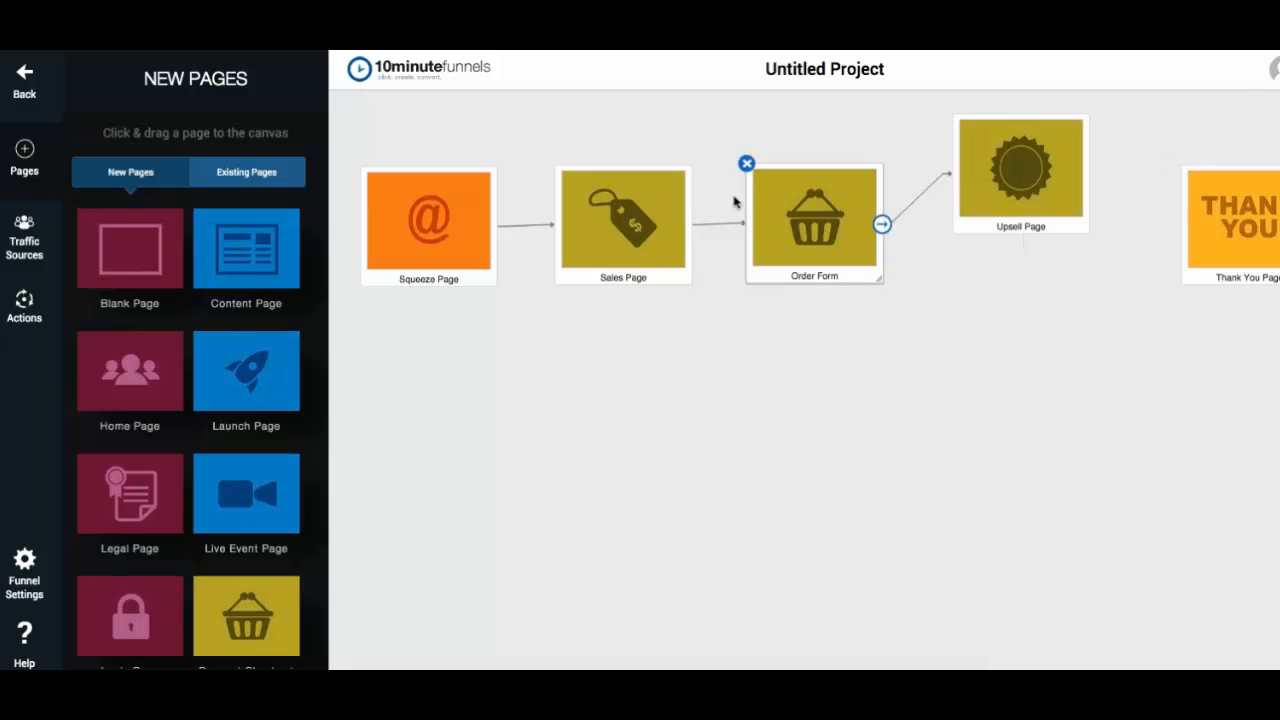
- Shift the Sales Page, Order Form and Upsell Page closer together in the funnel row
{"action": "left_click_drag", "start_coordinate": [647, 220], "coordinate": [624, 224]}
{"action": "left_click_drag", "start_coordinate": [779, 217], "coordinate": [728, 217]}
{"action": "left_click_drag", "start_coordinate": [991, 185], "coordinate": [933, 185]}
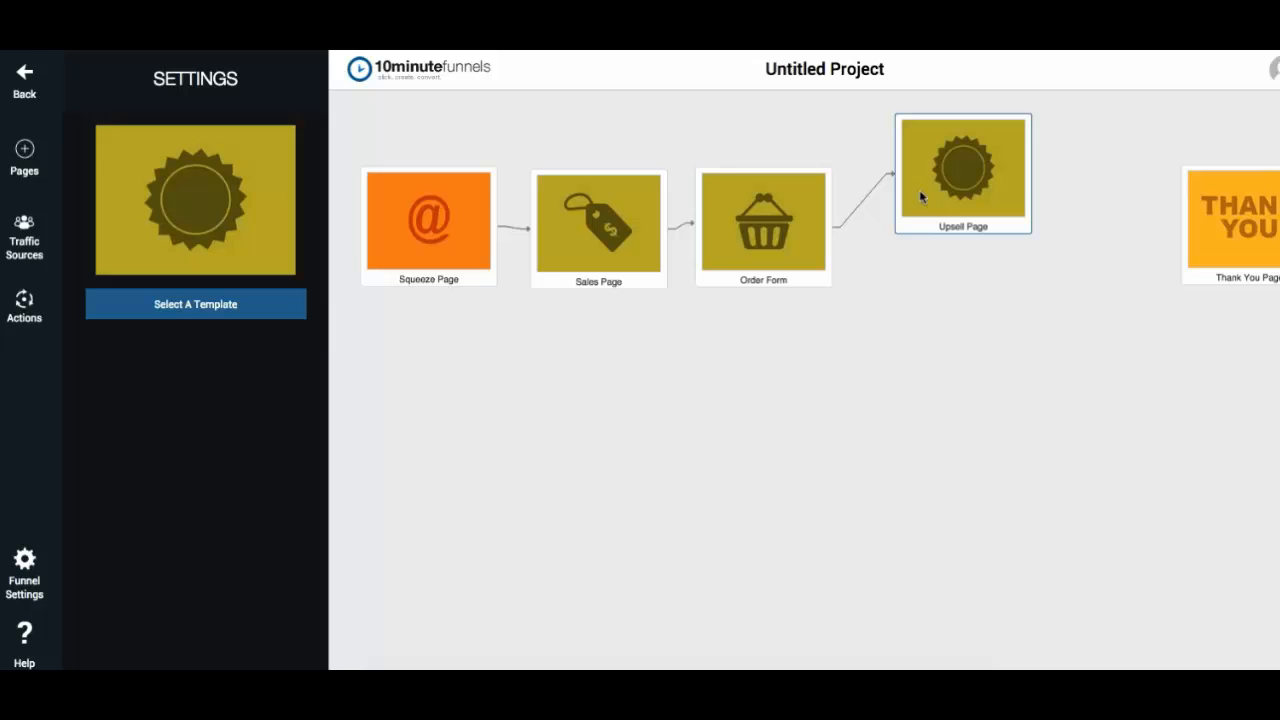
- Add another Special Offer Page below the Upsell Page and connect the Upsell Page to it
{"action": "left_click", "coordinate": [24, 152]}
{"action": "scroll", "coordinate": [170, 407], "scroll_direction": "down", "scroll_amount": 1}
{"action": "scroll", "coordinate": [170, 407], "scroll_direction": "down", "scroll_amount": 5}
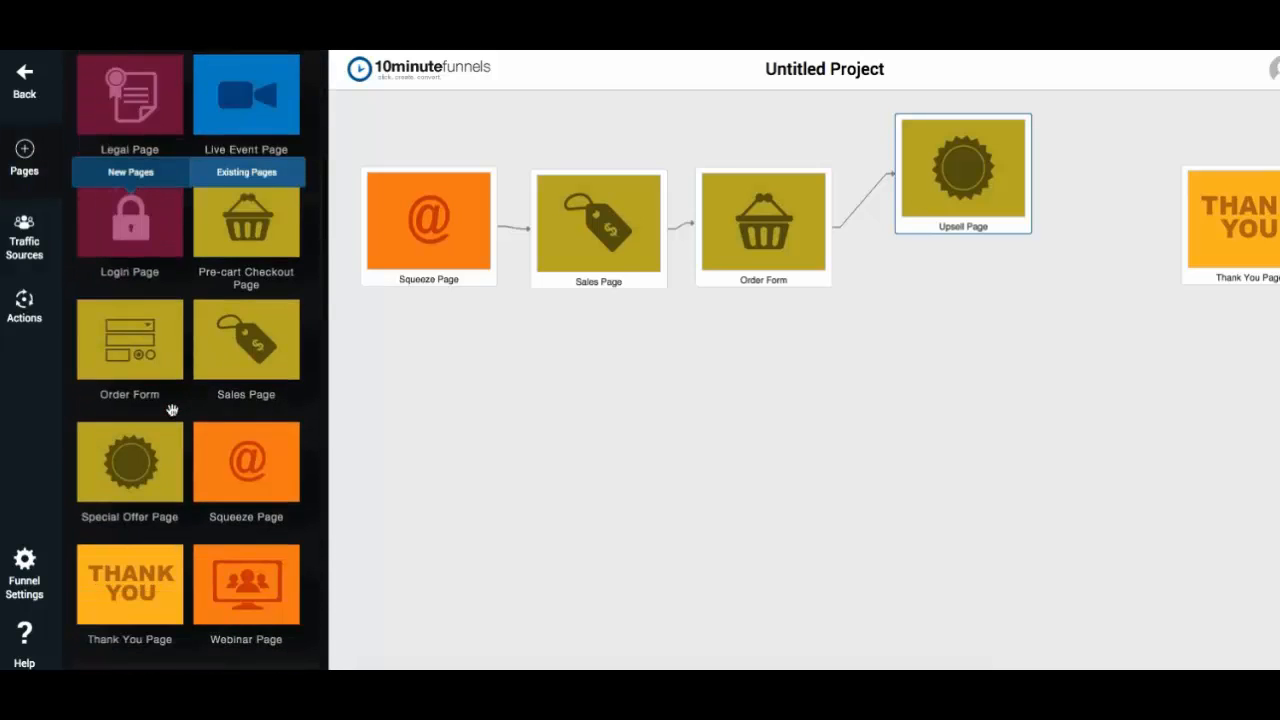
{"action": "left_click_drag", "start_coordinate": [101, 404], "coordinate": [1080, 390]}
{"action": "left_click_drag", "start_coordinate": [979, 194], "coordinate": [1020, 400]}
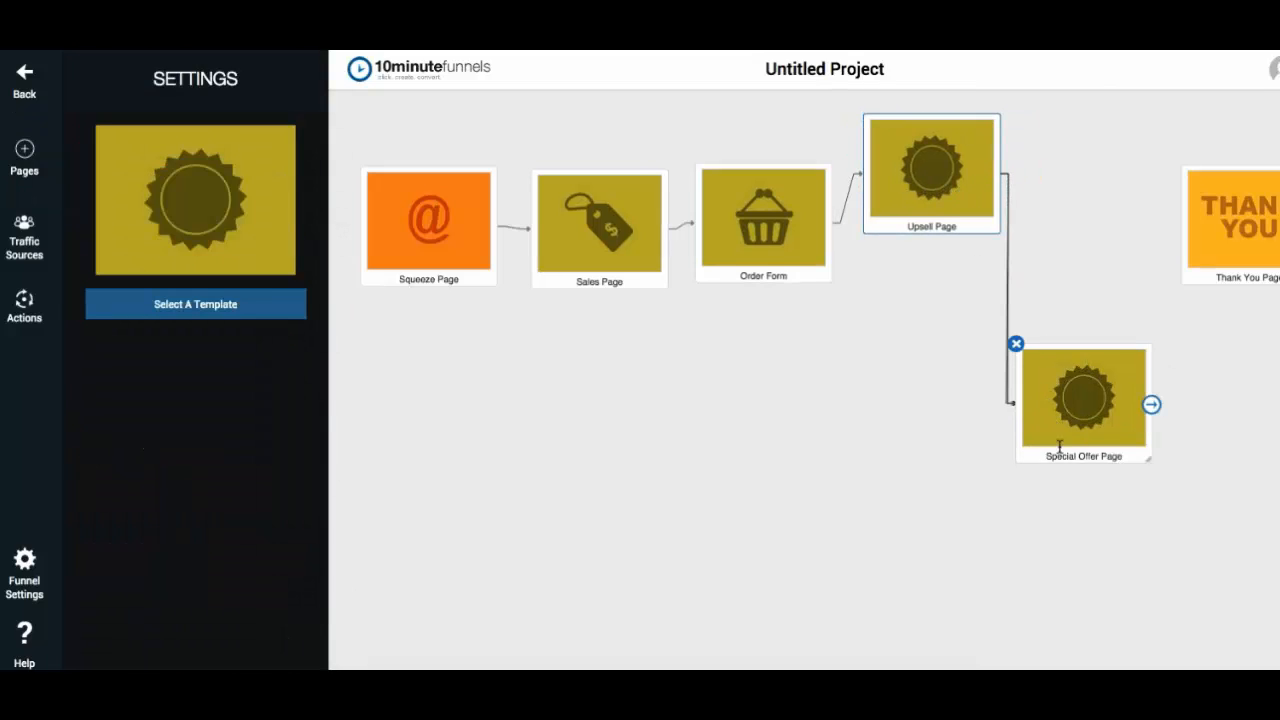
- Rename the lower Special Offer Page to Downsell Page
{"action": "double_click", "coordinate": [1059, 456]}
{"action": "type", "text": "Downse"}
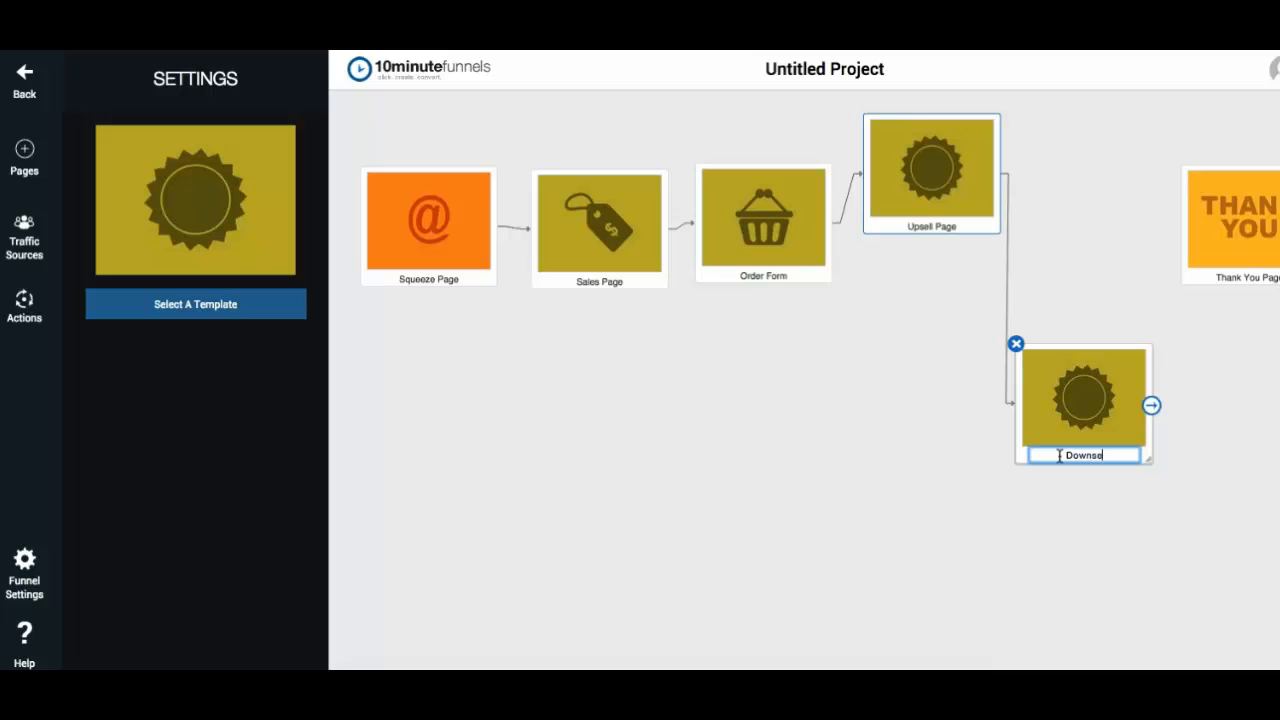
{"action": "type", "text": "ll Page"}
{"action": "key", "text": "Return"}
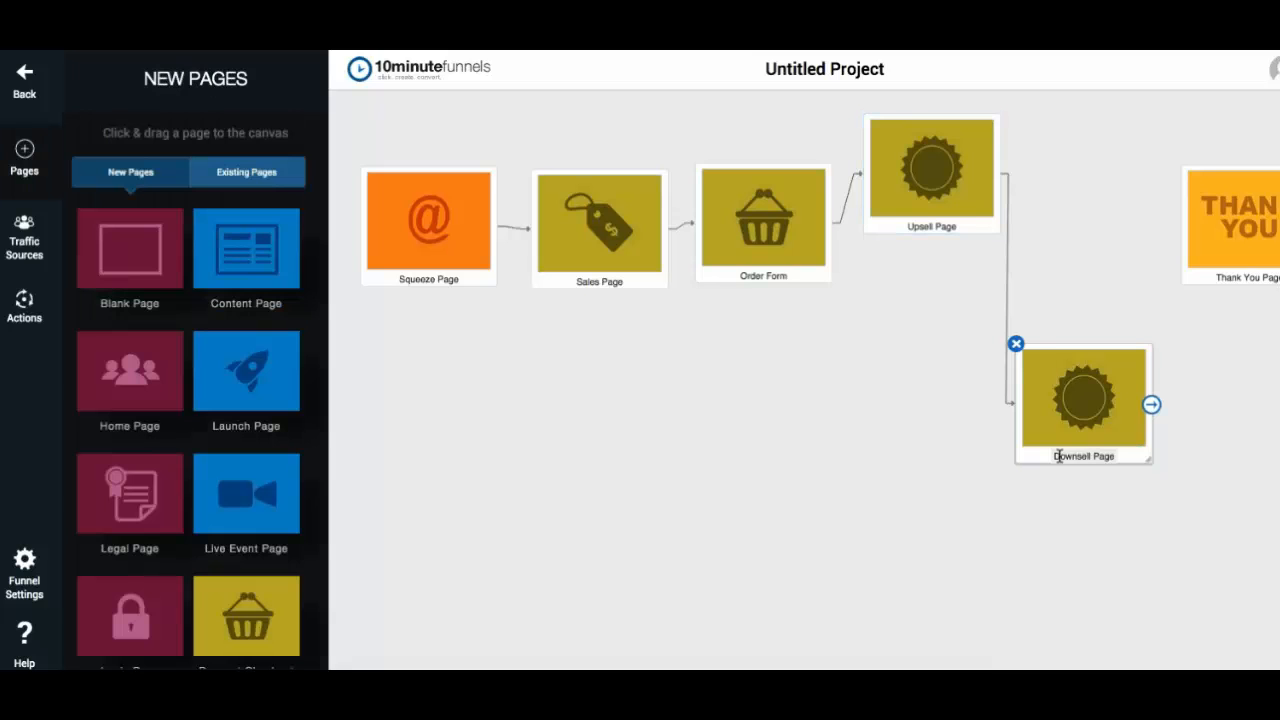
- Connect both the Downsell Page and the Upsell Page to the Thank You Page
{"action": "left_click", "coordinate": [1276, 216]}
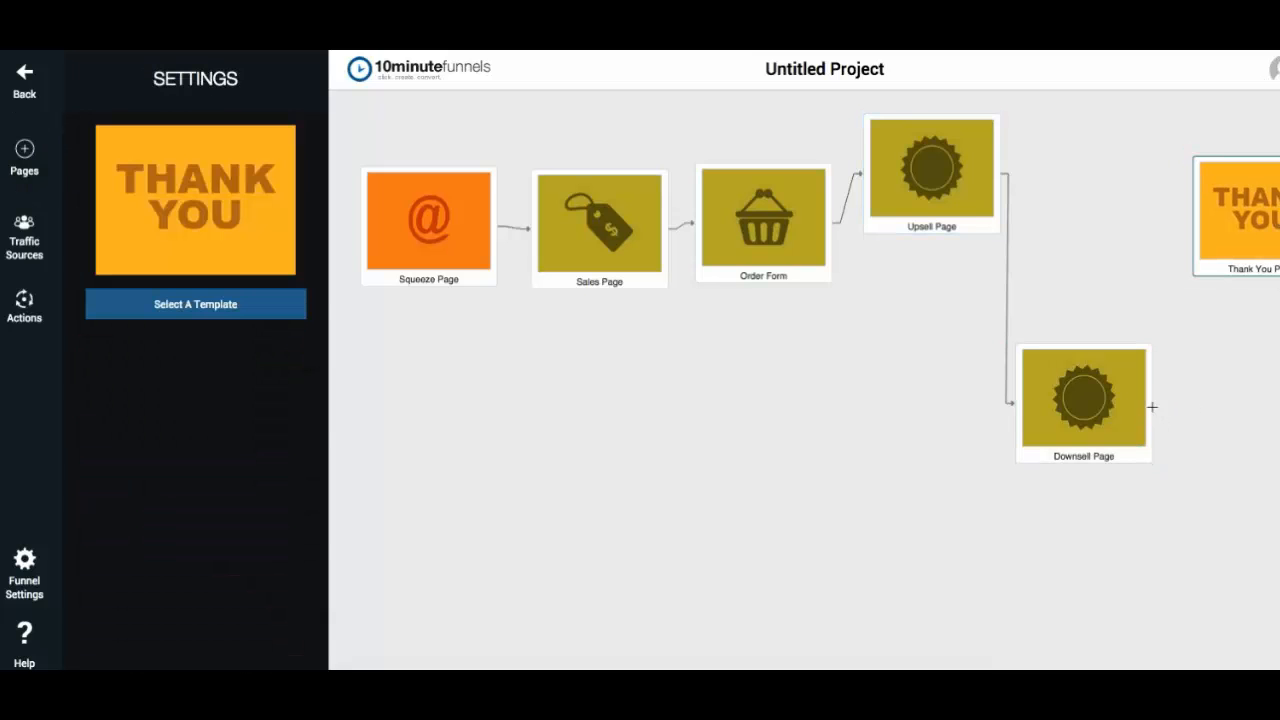
{"action": "left_click_drag", "start_coordinate": [1153, 405], "coordinate": [1272, 206]}
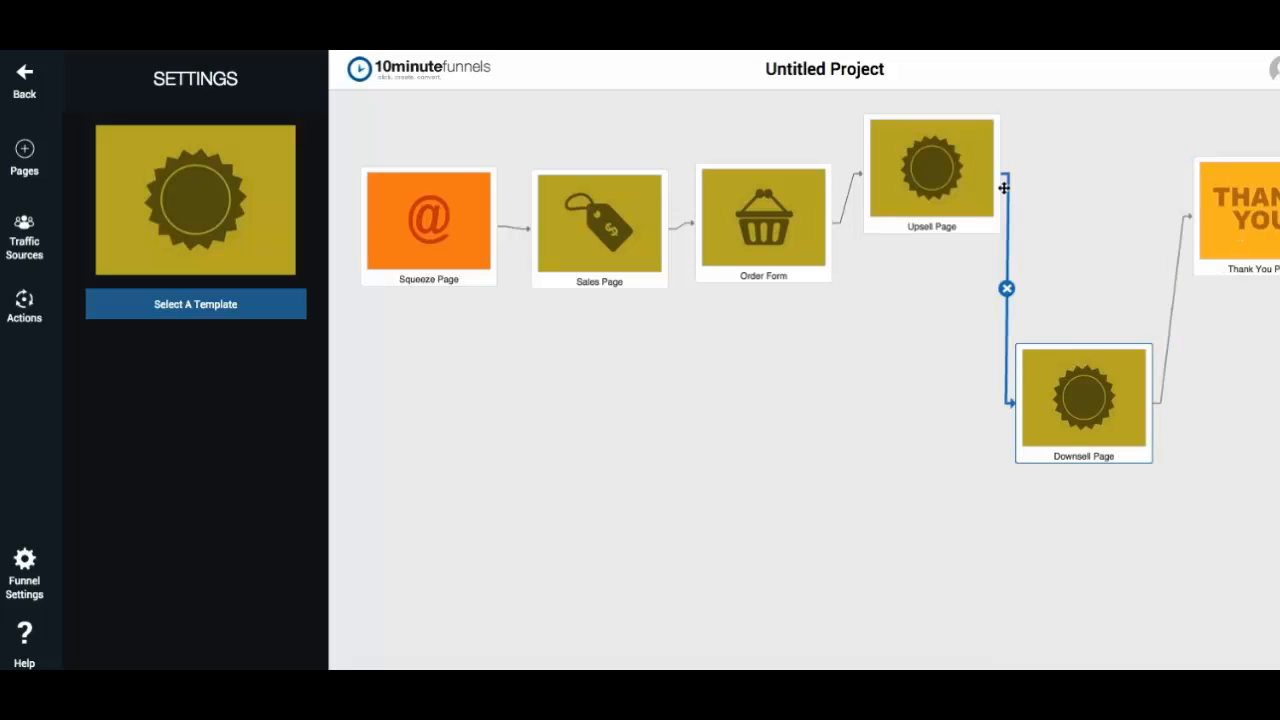
{"action": "left_click_drag", "start_coordinate": [915, 190], "coordinate": [916, 220]}
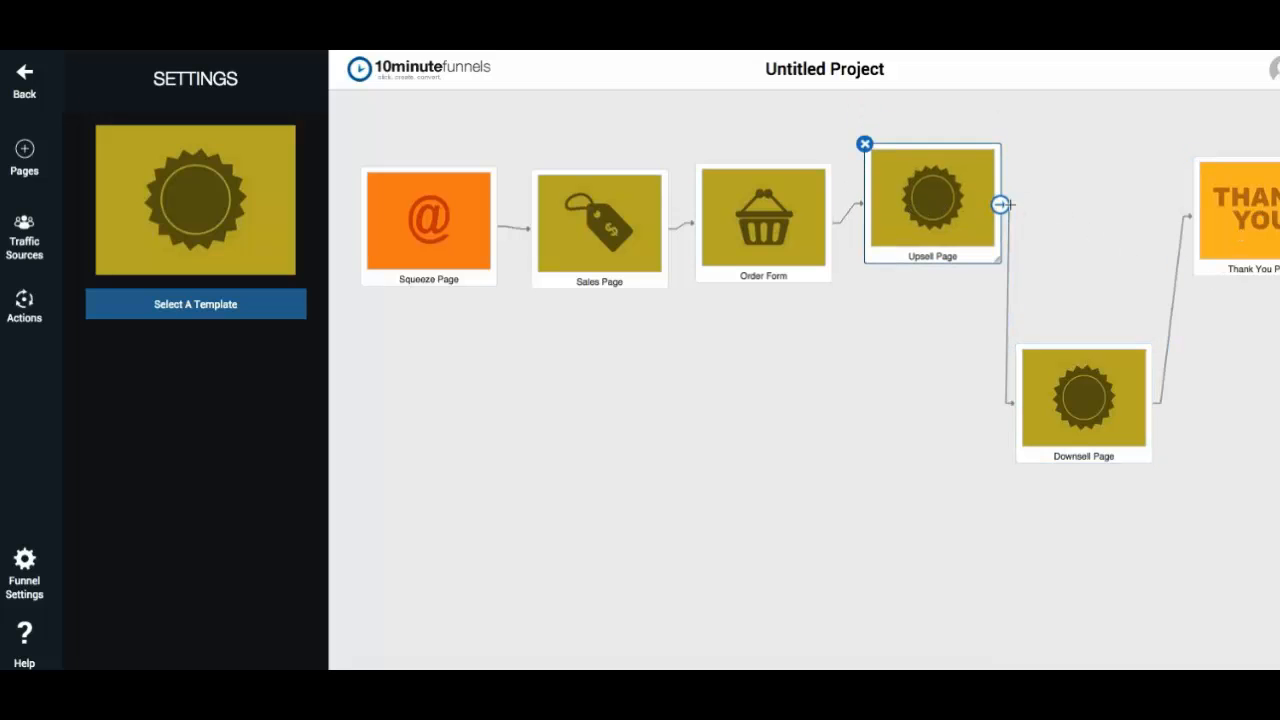
{"action": "left_click_drag", "start_coordinate": [1004, 204], "coordinate": [1253, 214]}
{"action": "left_click_drag", "start_coordinate": [886, 206], "coordinate": [875, 224]}
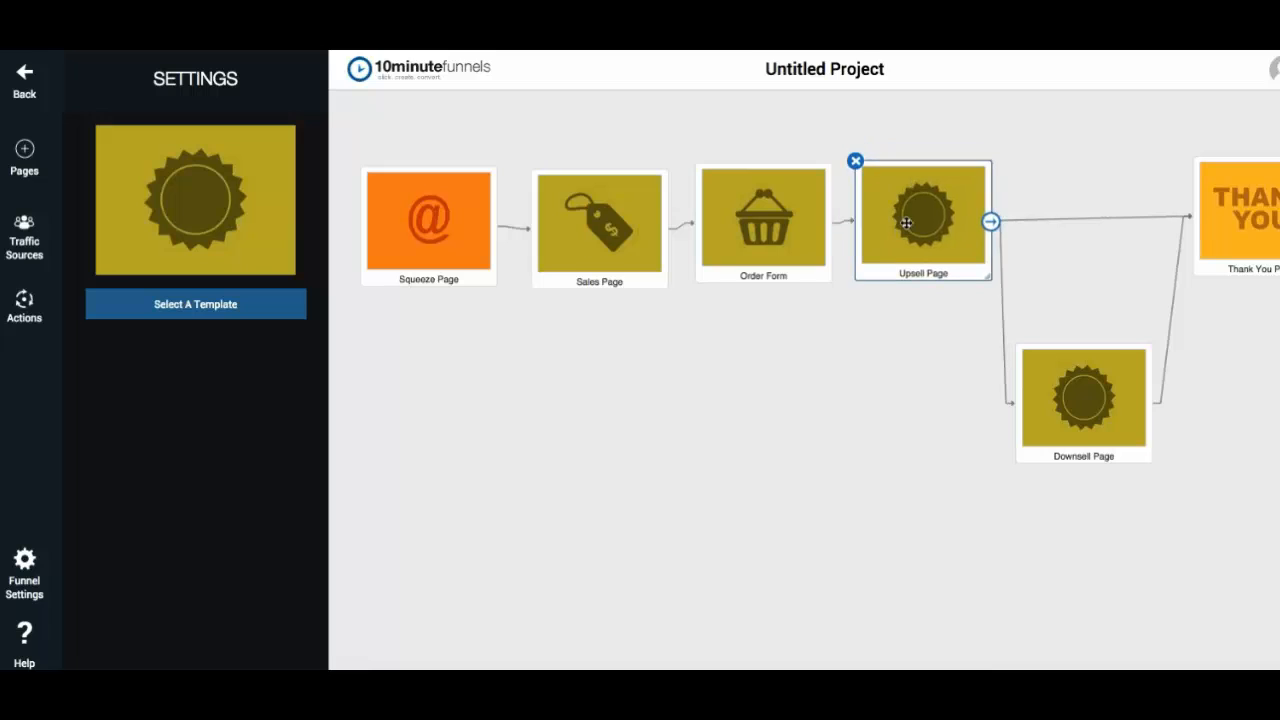
- Realign the Sales Page, Order Form, Upsell Page and Thank You Page into a tidy row
{"action": "left_click", "coordinate": [611, 220]}
{"action": "left_click_drag", "start_coordinate": [611, 220], "coordinate": [601, 220]}
{"action": "left_click_drag", "start_coordinate": [765, 222], "coordinate": [754, 224]}
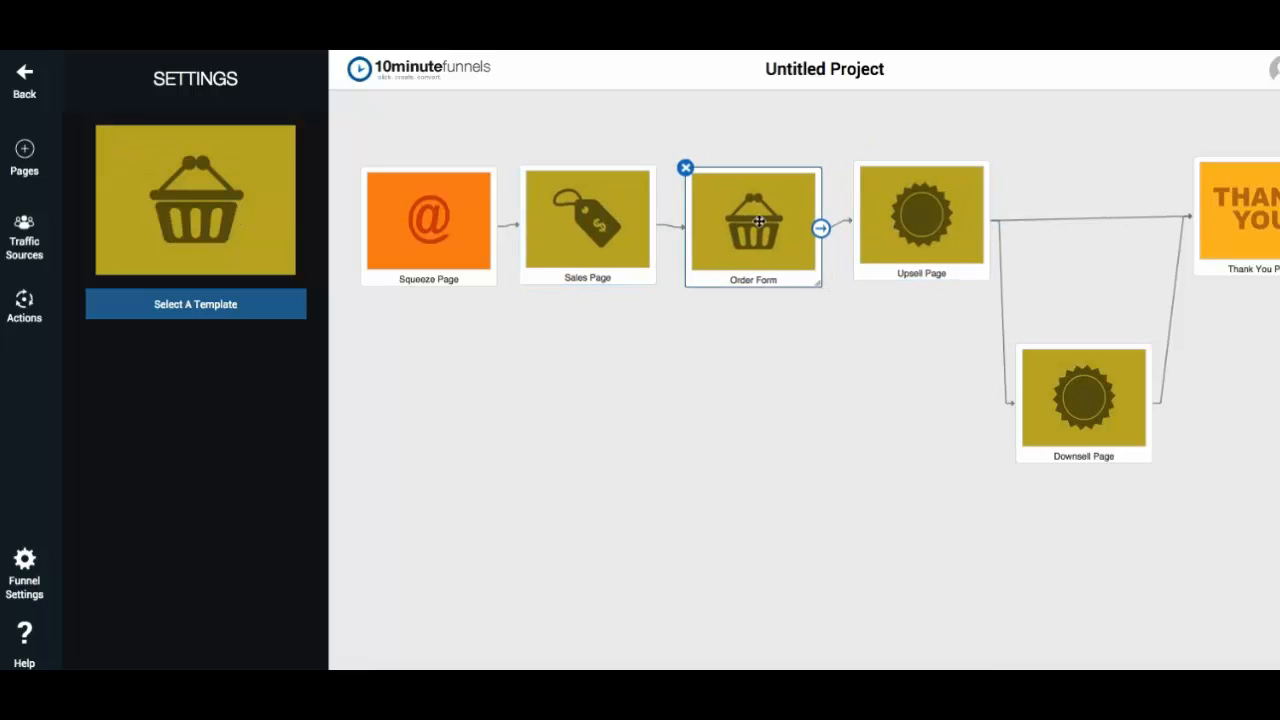
{"action": "left_click_drag", "start_coordinate": [932, 226], "coordinate": [919, 229]}
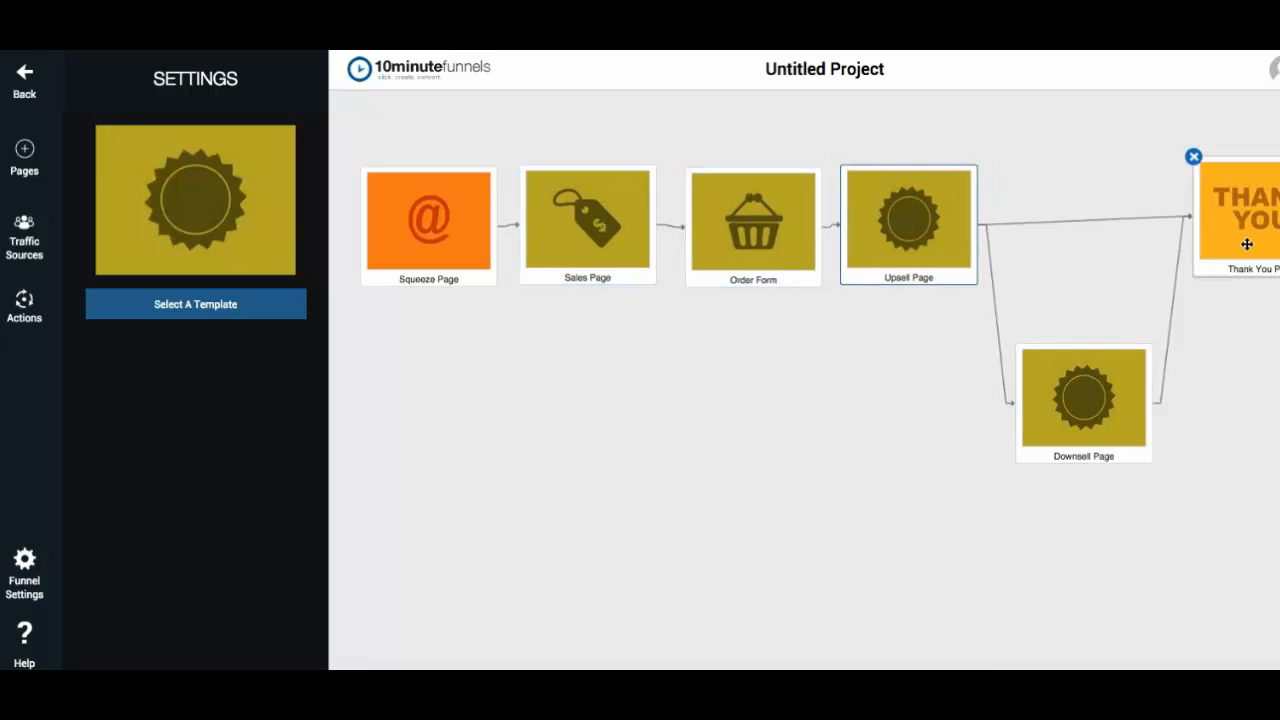
{"action": "left_click_drag", "start_coordinate": [1246, 241], "coordinate": [1240, 258]}
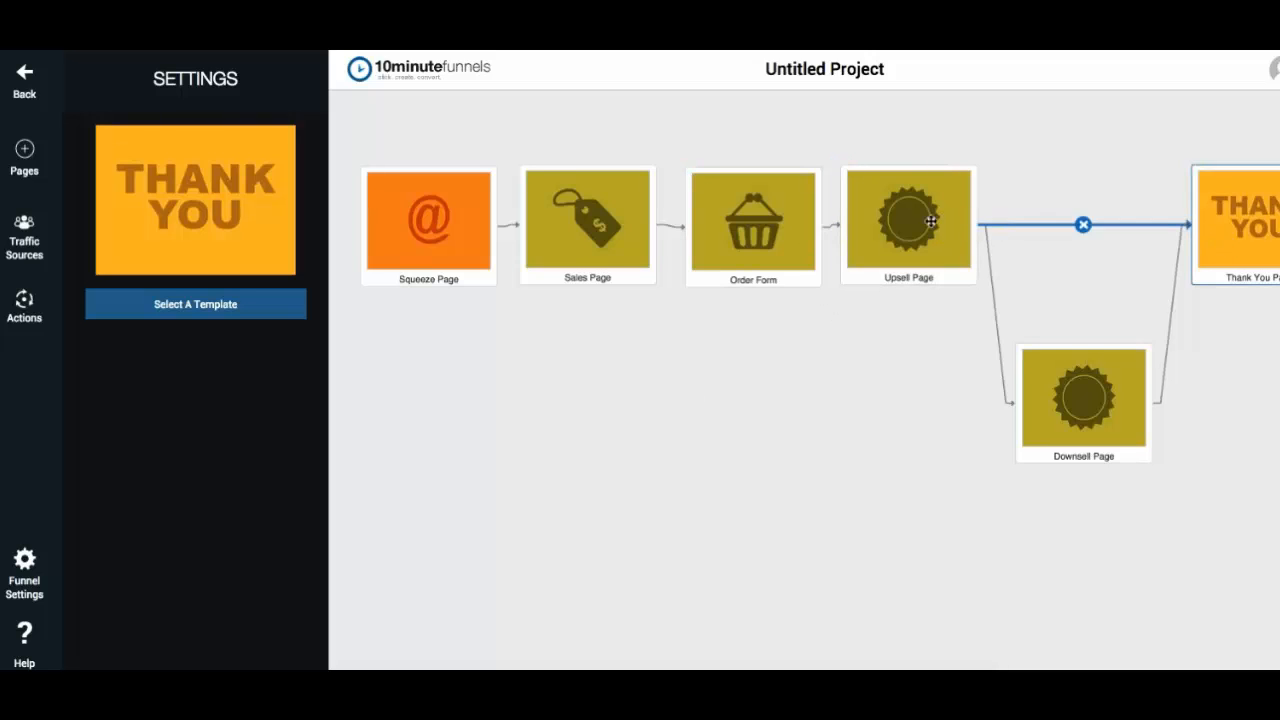
- Assign the Squeeze page template to the Squeeze Page
{"action": "left_click", "coordinate": [755, 227]}
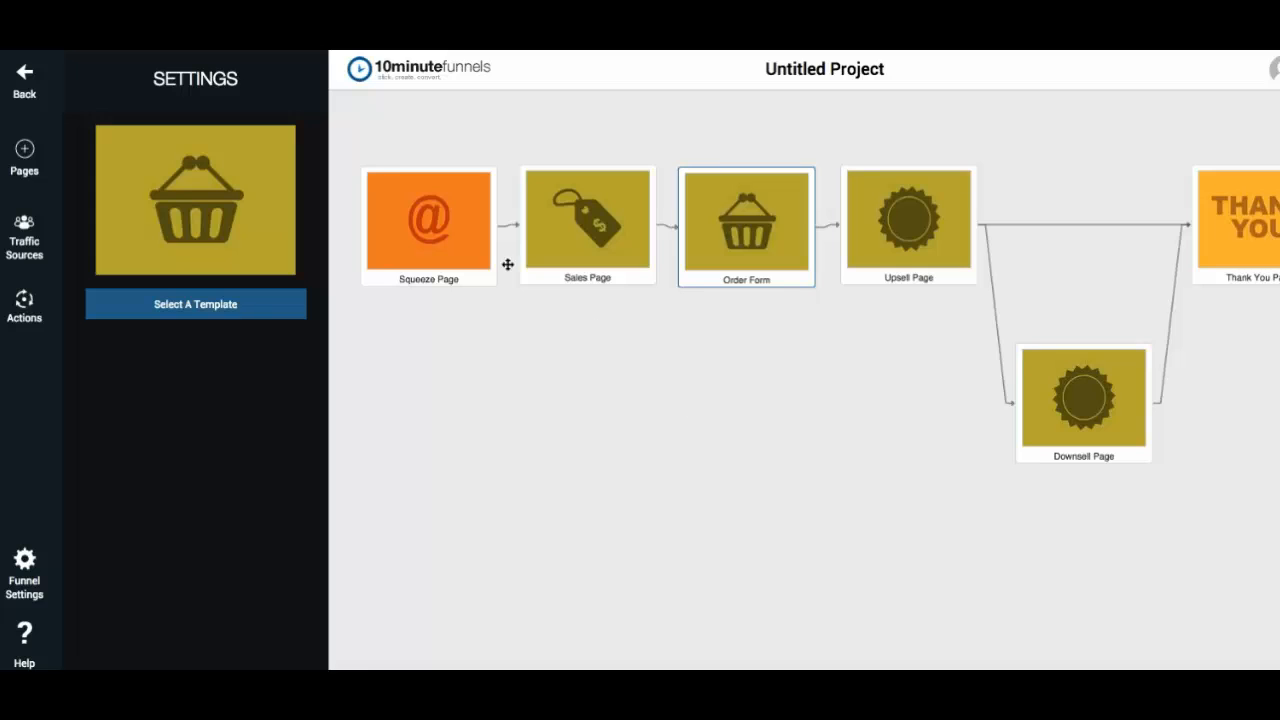
{"action": "mouse_move", "coordinate": [425, 205]}
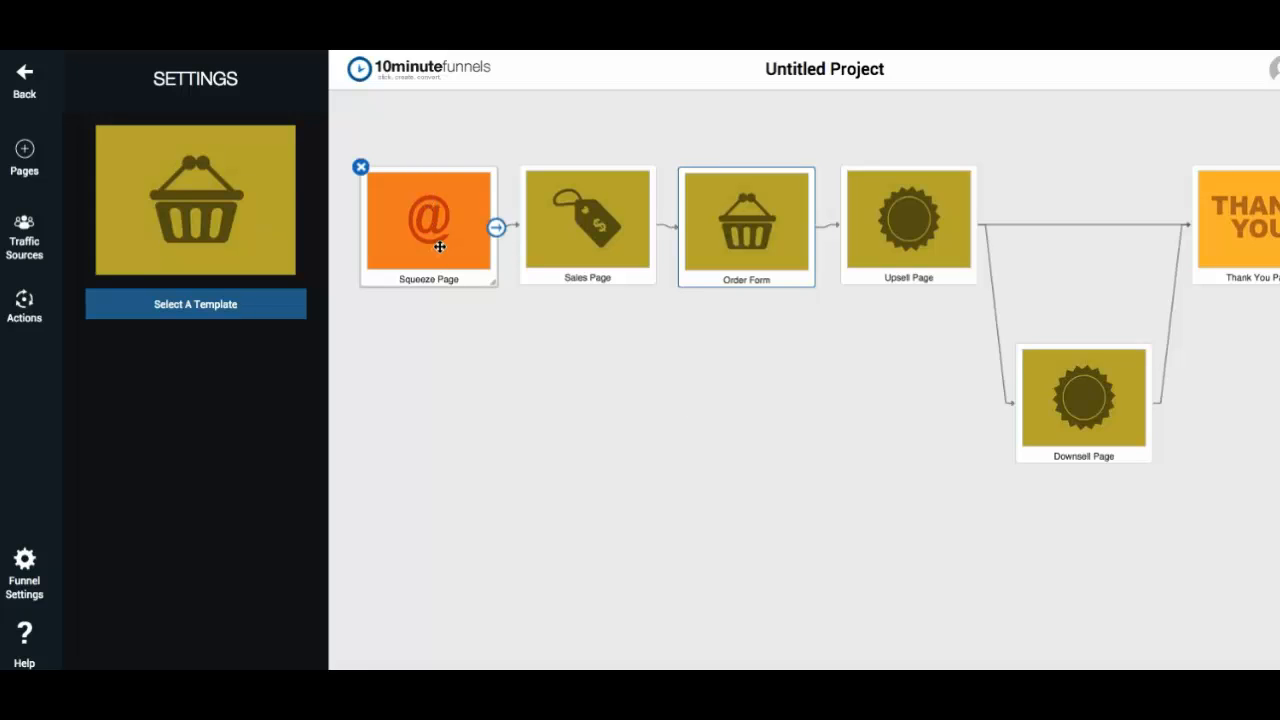
{"action": "mouse_move", "coordinate": [600, 243]}
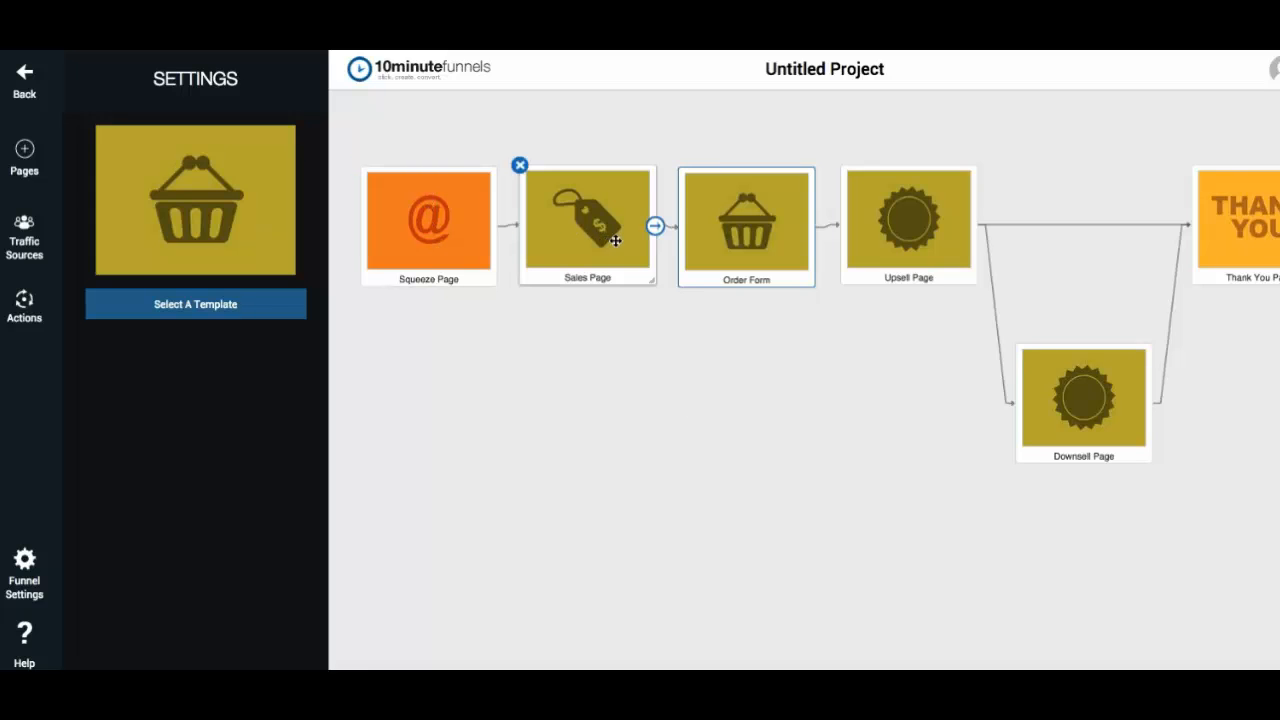
{"action": "mouse_move", "coordinate": [912, 243]}
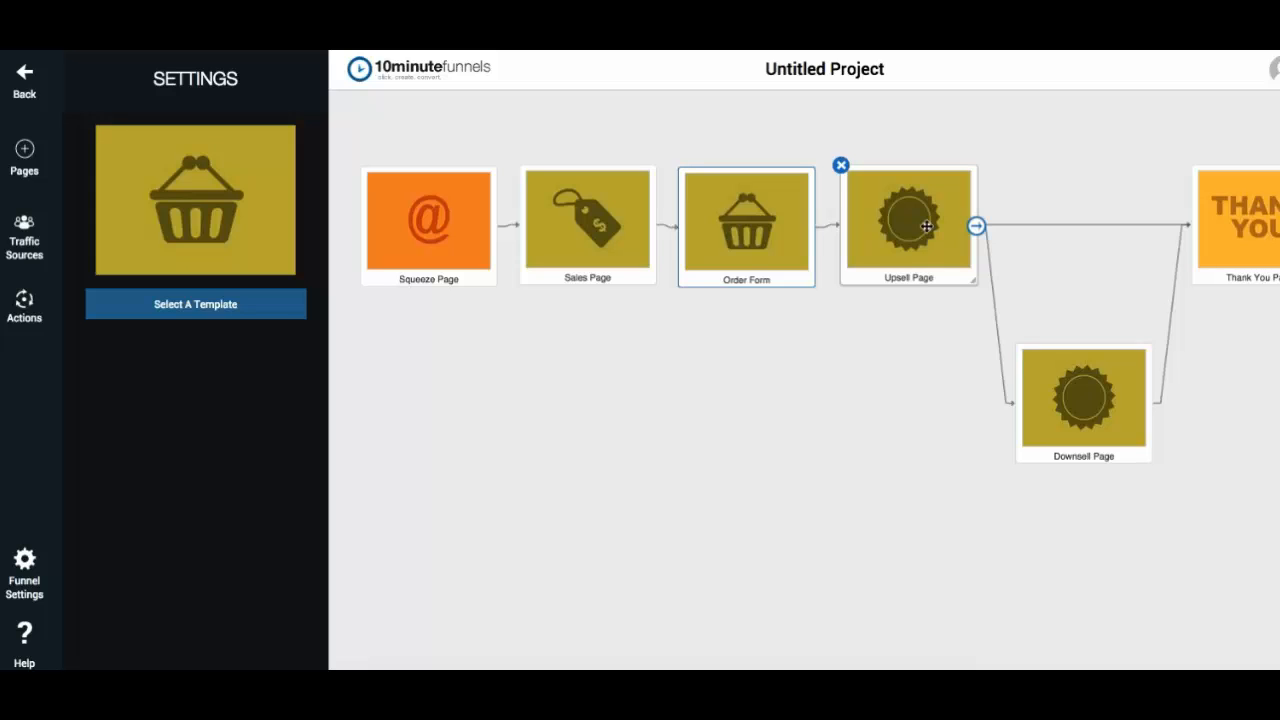
{"action": "double_click", "coordinate": [433, 225]}
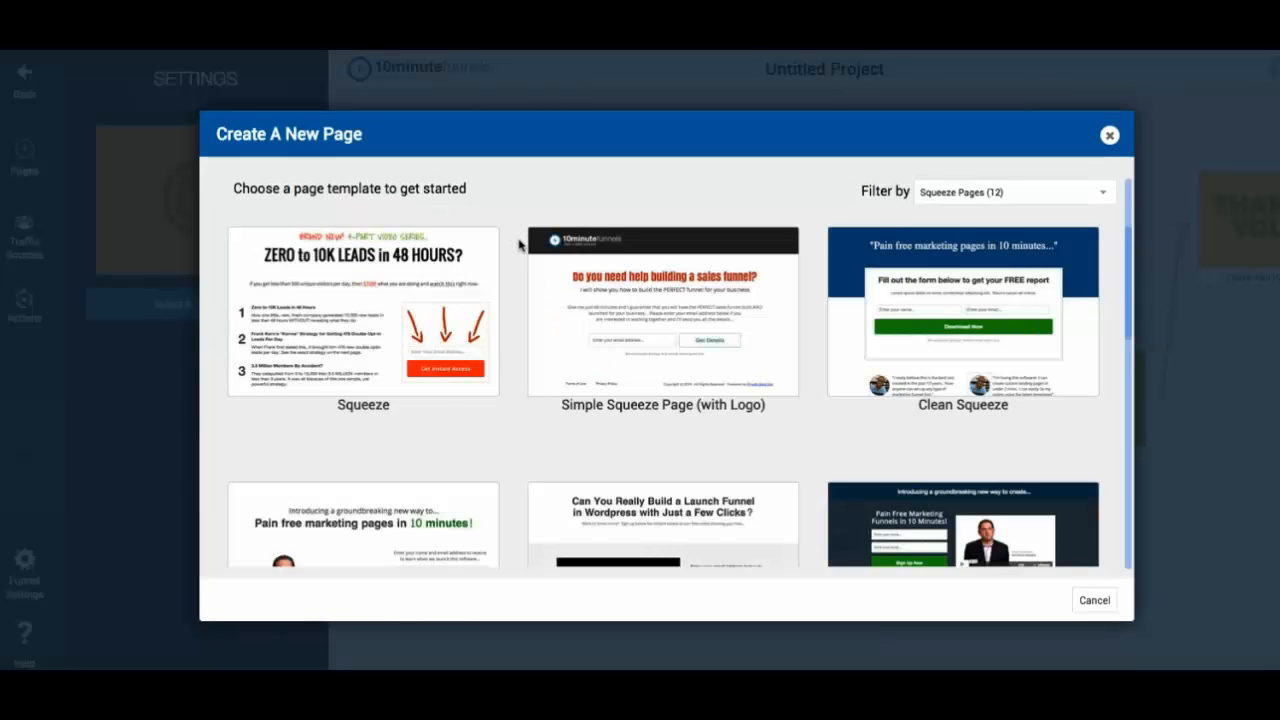
{"action": "left_click", "coordinate": [377, 322]}
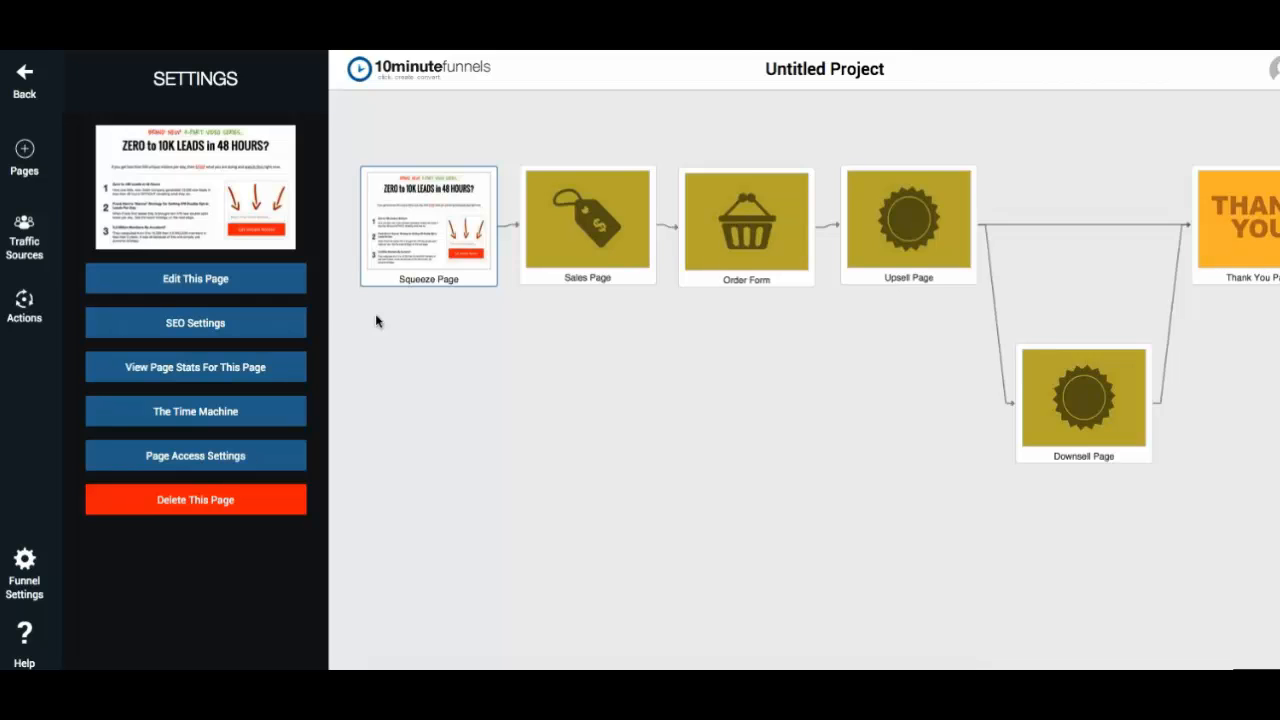
- Assign the Sales page template to the Sales Page
{"action": "left_click", "coordinate": [587, 228]}
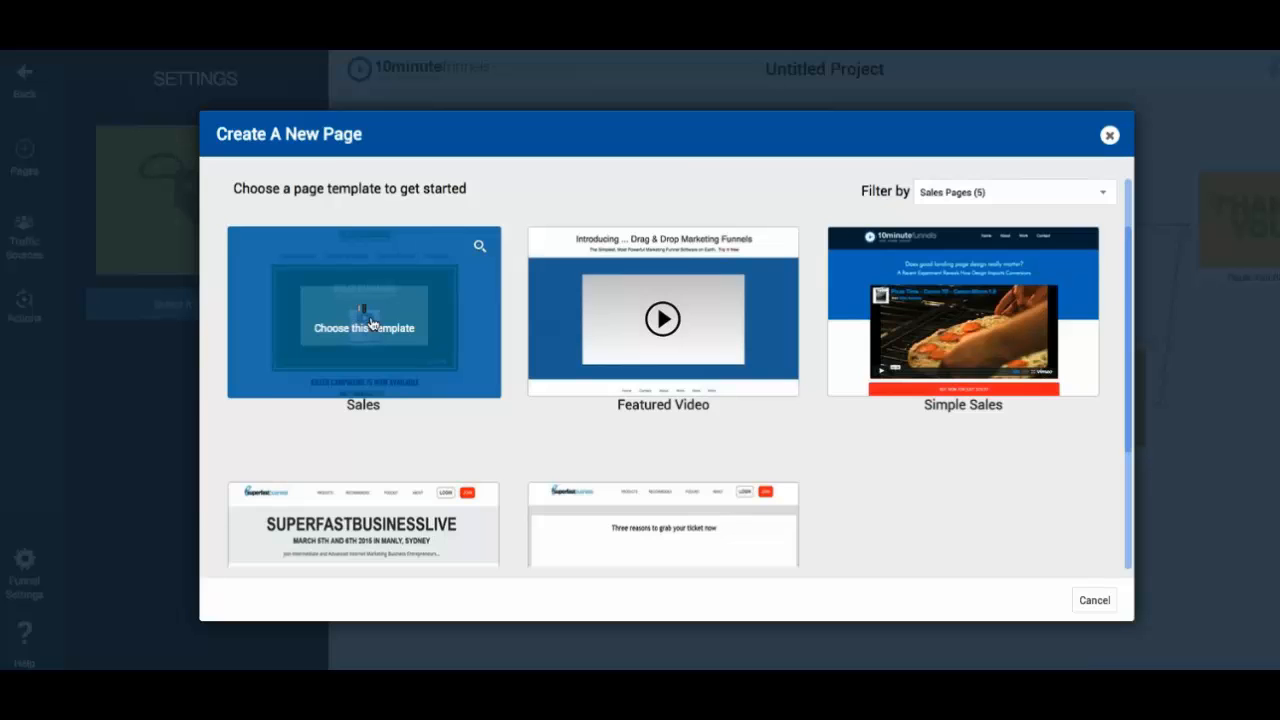
{"action": "left_click", "coordinate": [364, 327]}
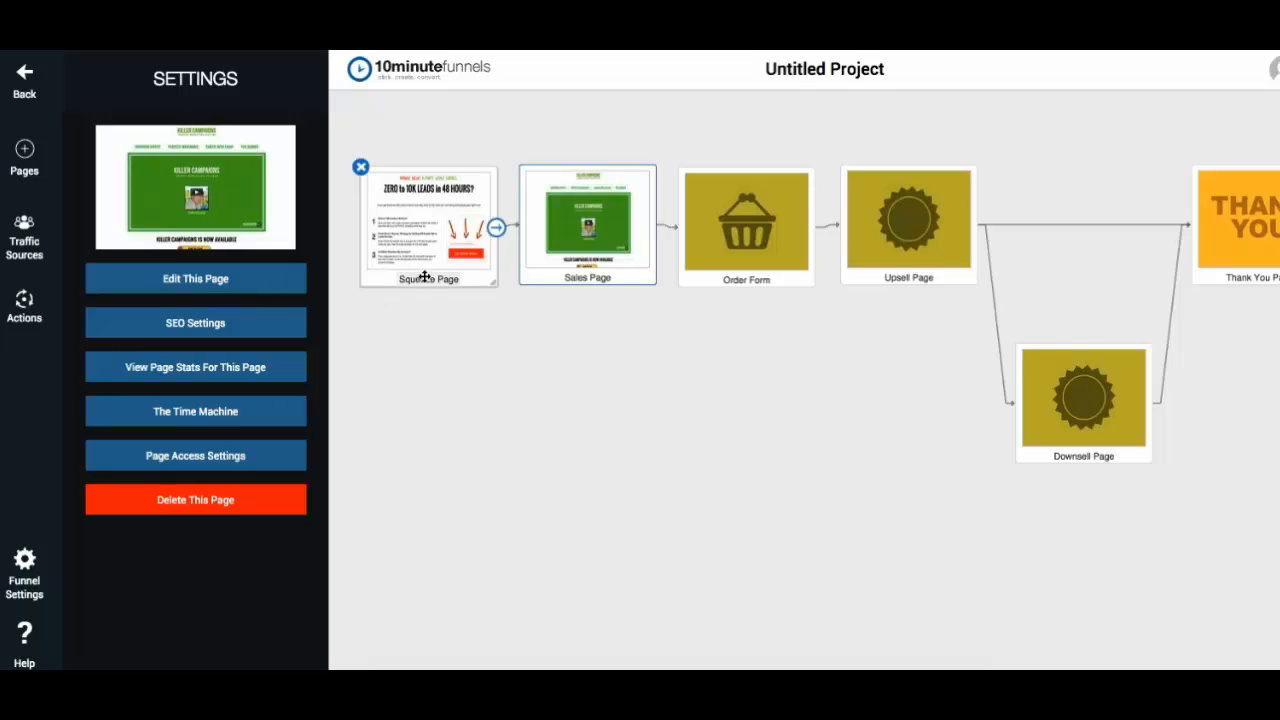
- Assign the Order page template to the Order Form
{"action": "double_click", "coordinate": [740, 233]}
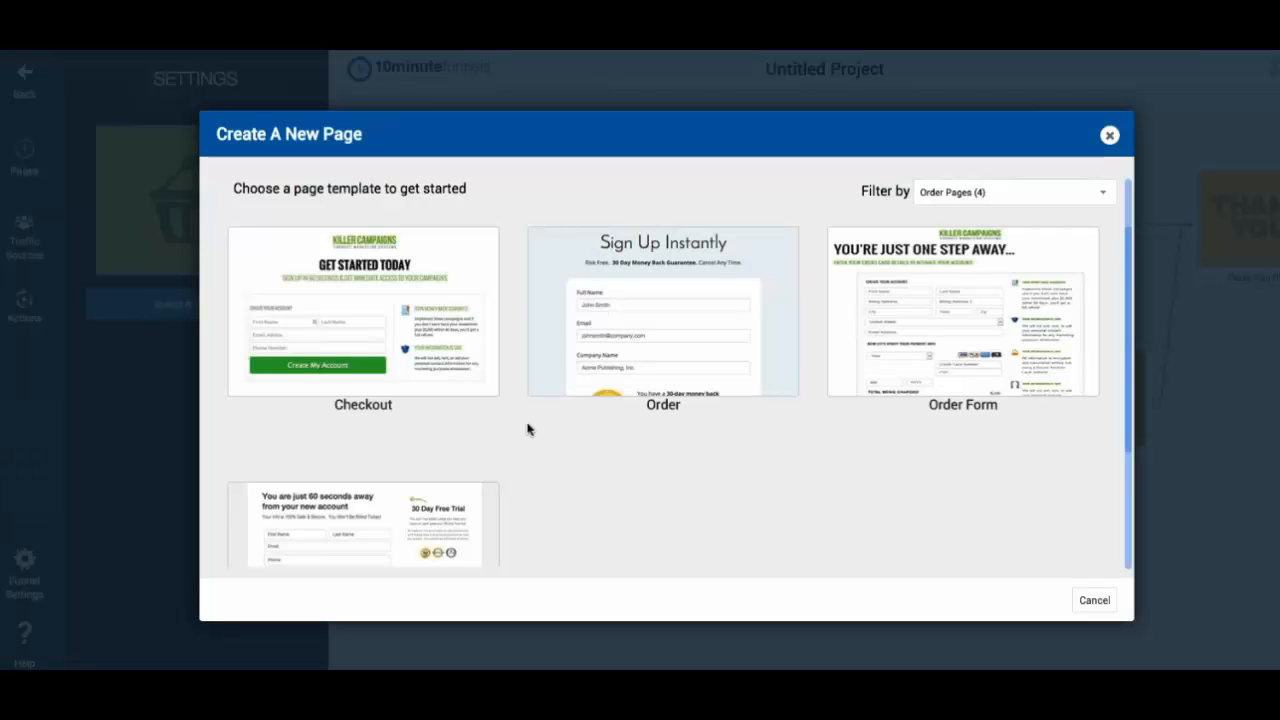
{"action": "left_click", "coordinate": [668, 331]}
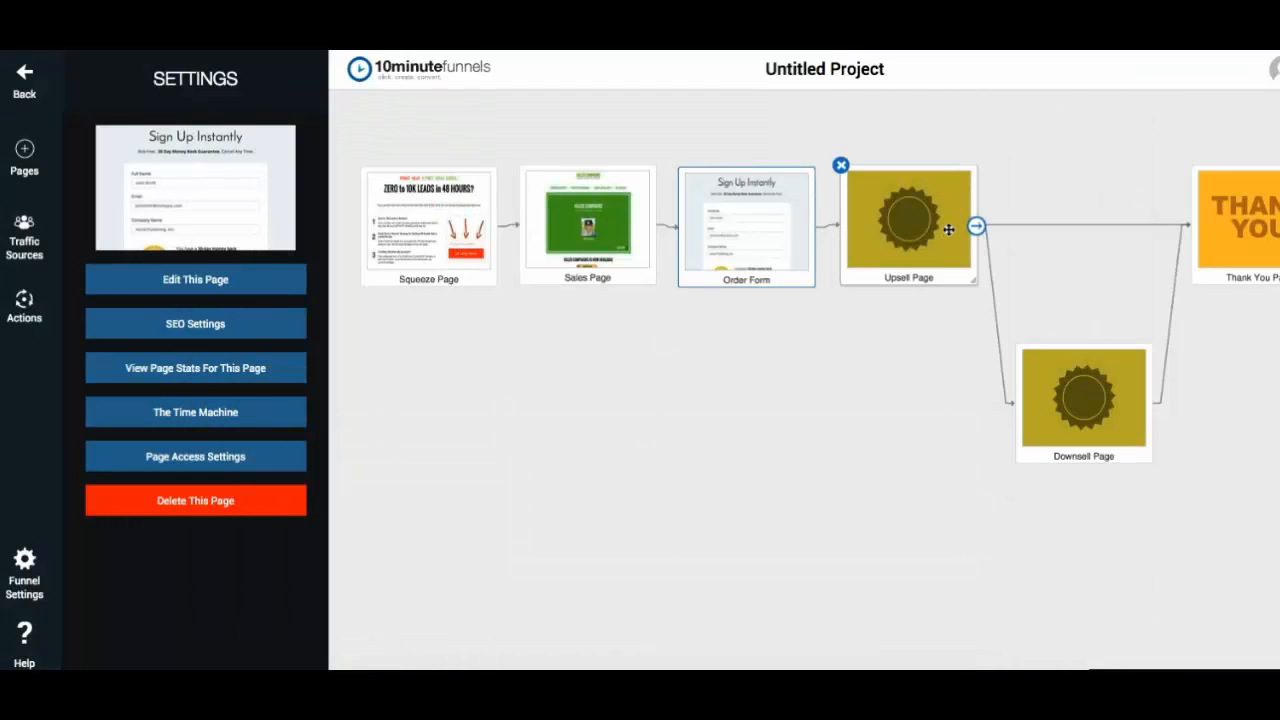
- Assign the Sales page template to the Upsell Page and Downsell Page
{"action": "left_click", "coordinate": [948, 229]}
{"action": "left_click", "coordinate": [195, 303]}
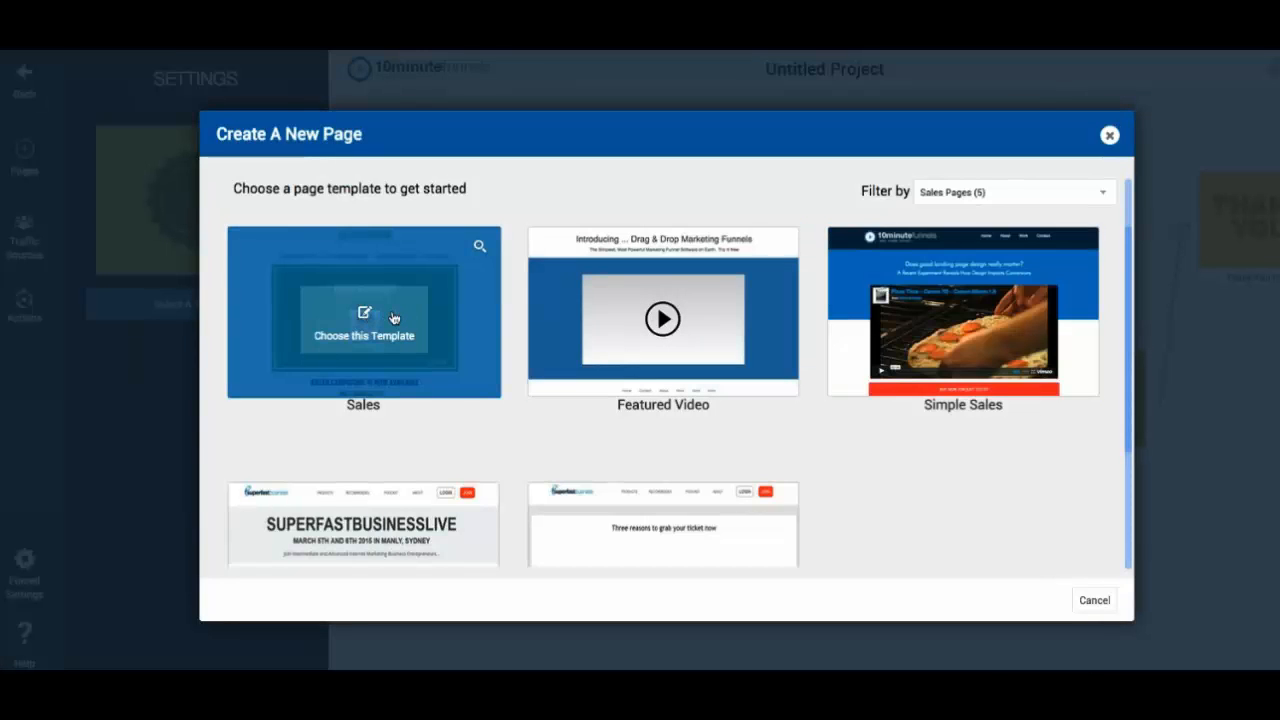
{"action": "left_click", "coordinate": [393, 317]}
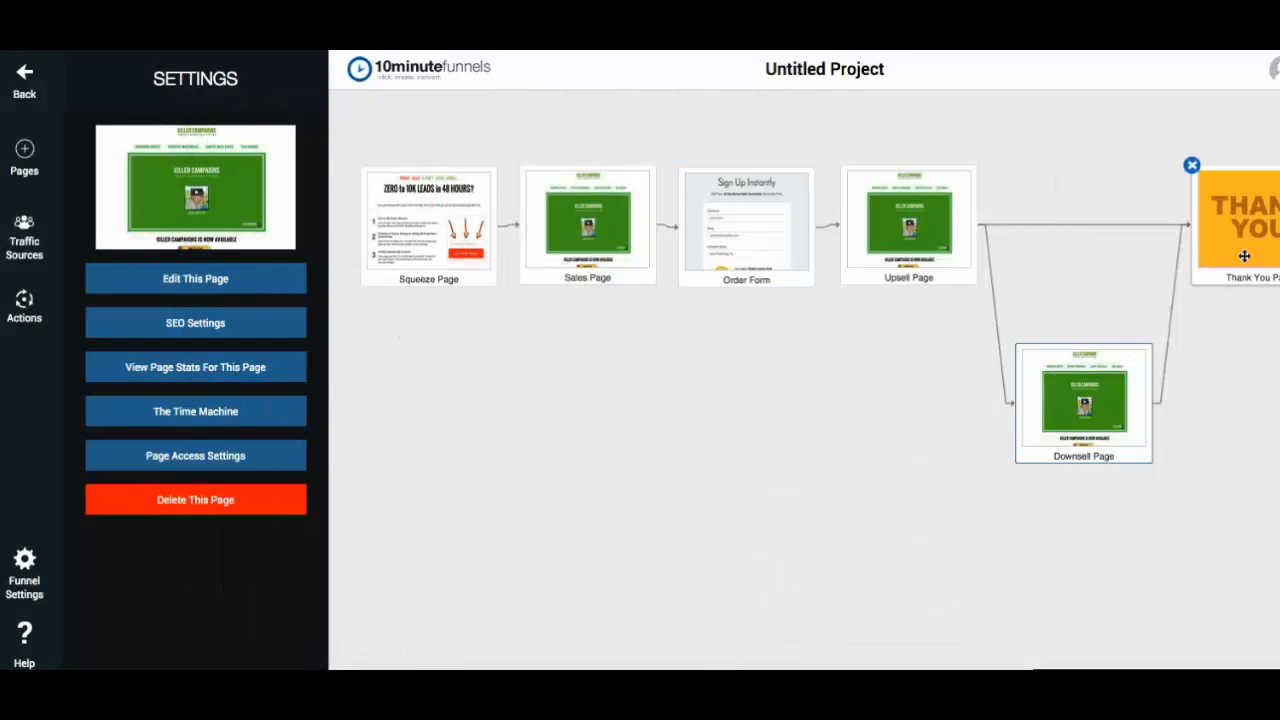
- Assign the Simple Thank You template to the Thank You Page
{"action": "left_click", "coordinate": [1244, 256]}
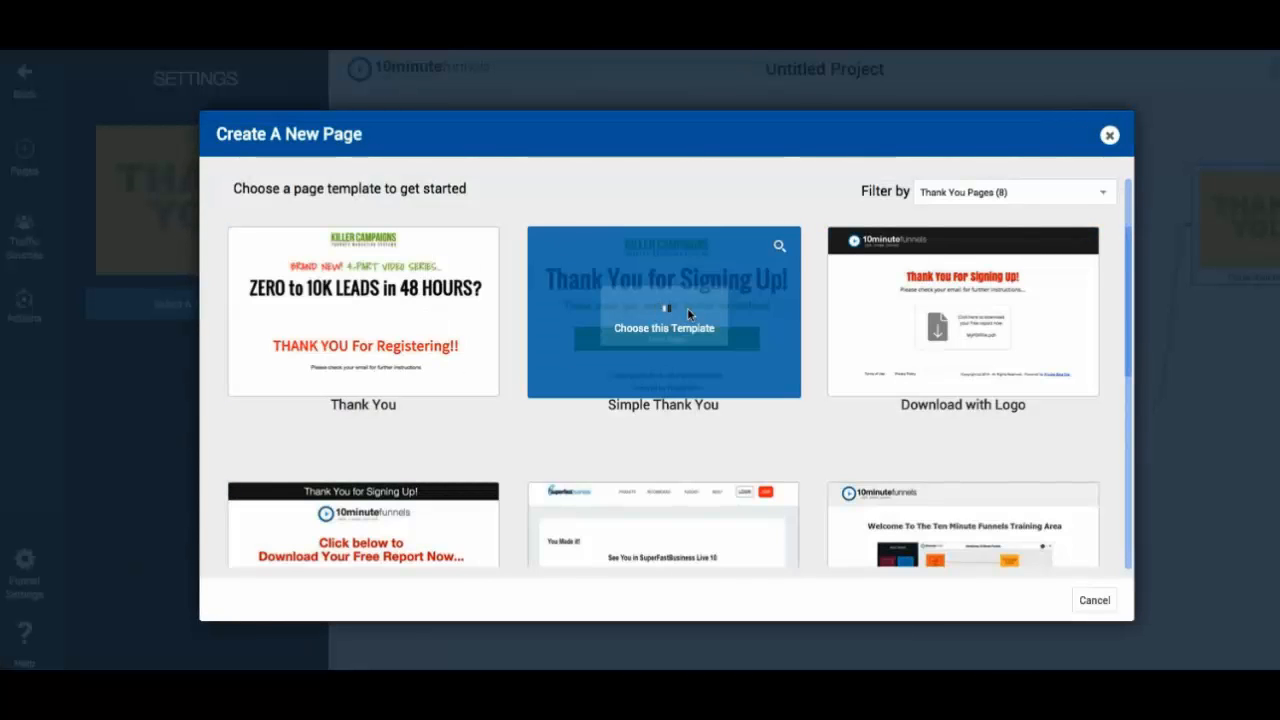
{"action": "left_click", "coordinate": [687, 310]}
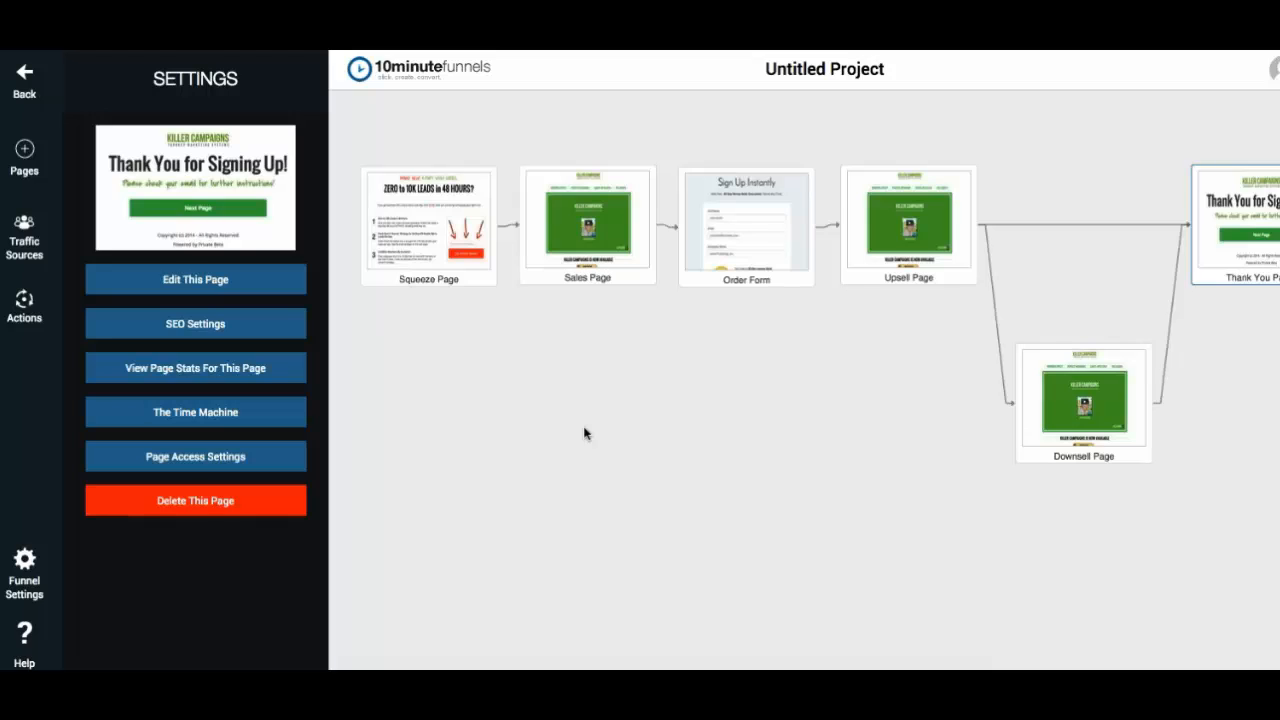
- Open the Squeeze Page in the editor and replace its small top headline with "Type what I want (a cool headline)"
{"action": "mouse_move", "coordinate": [463, 250]}
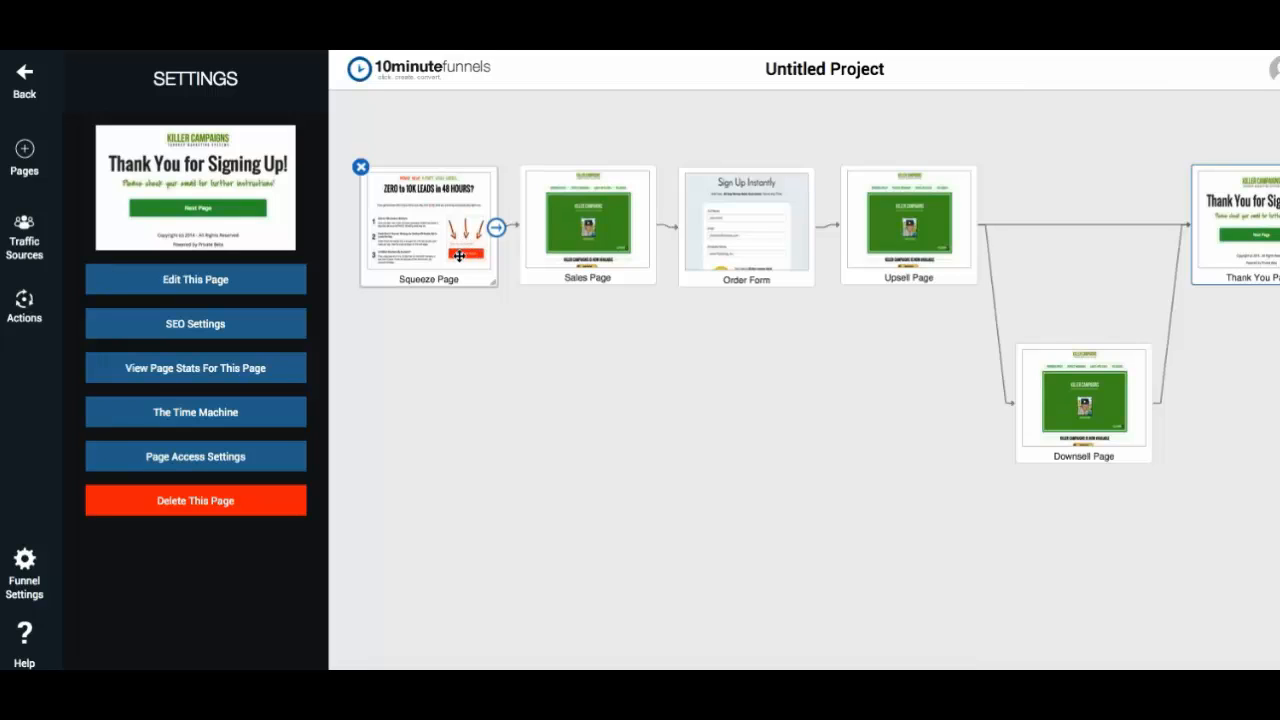
{"action": "mouse_move", "coordinate": [568, 192]}
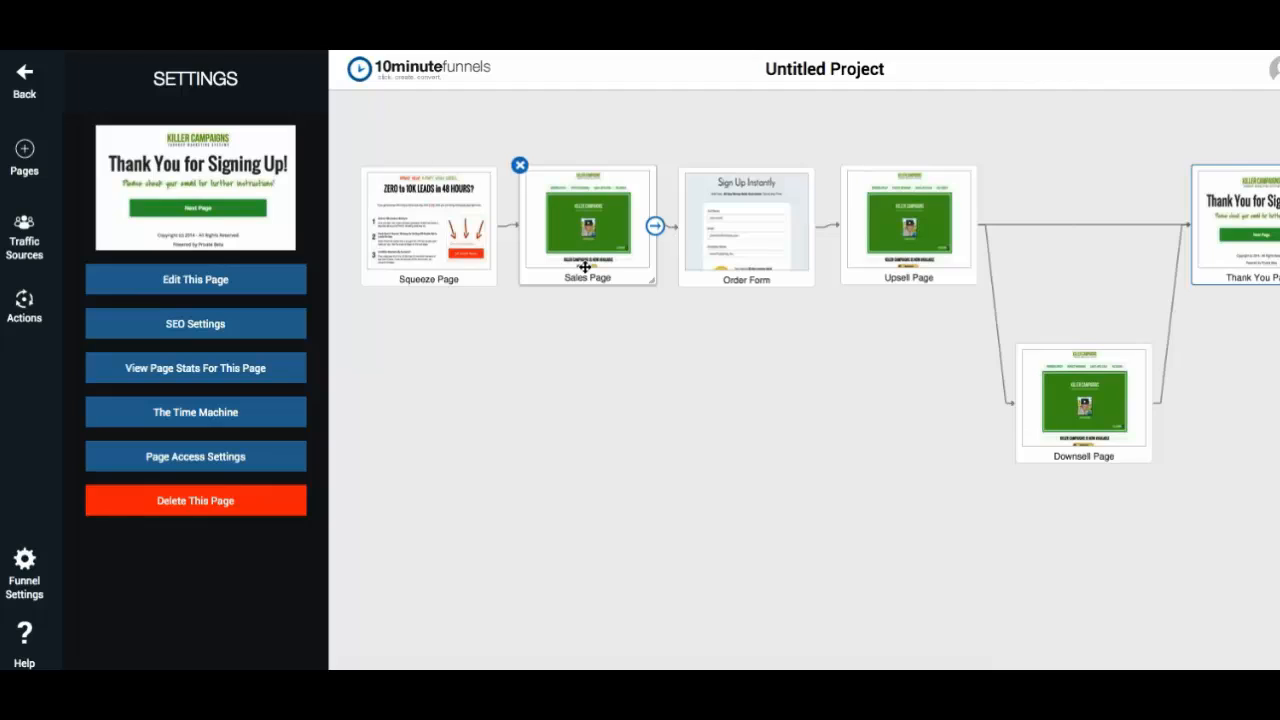
{"action": "mouse_move", "coordinate": [734, 224]}
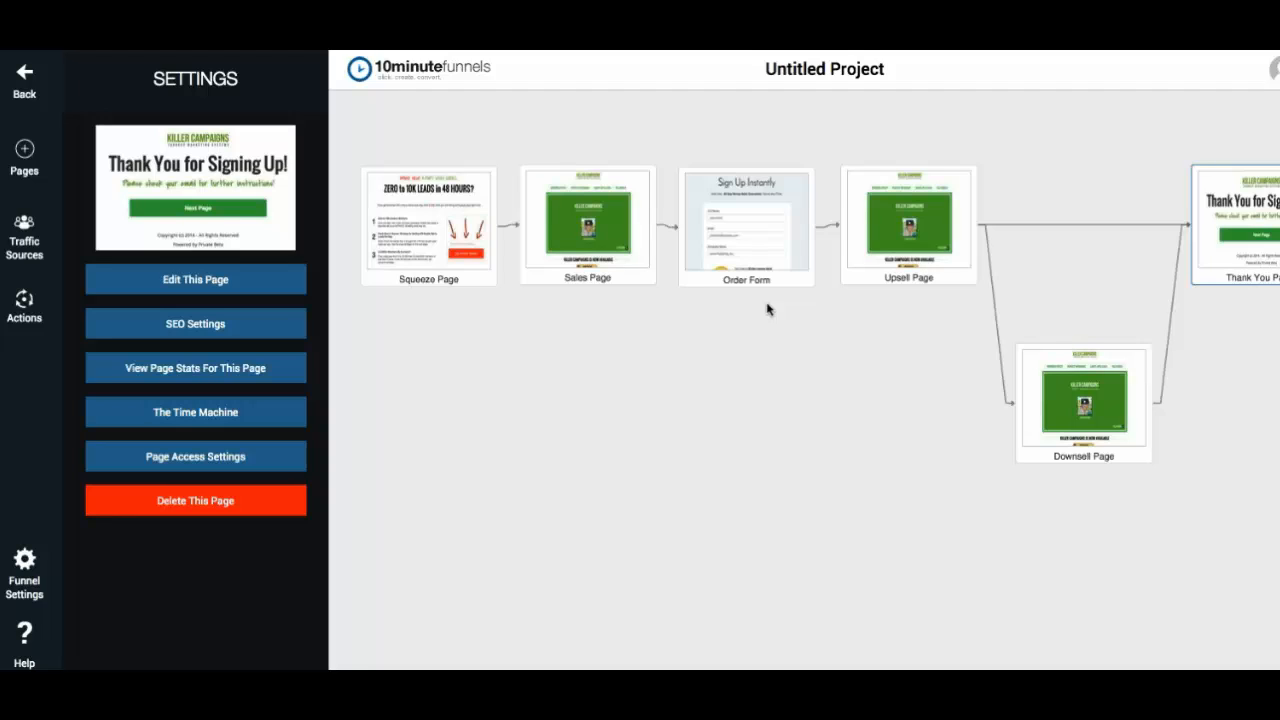
{"action": "left_click", "coordinate": [435, 218]}
{"action": "double_click", "coordinate": [435, 218]}
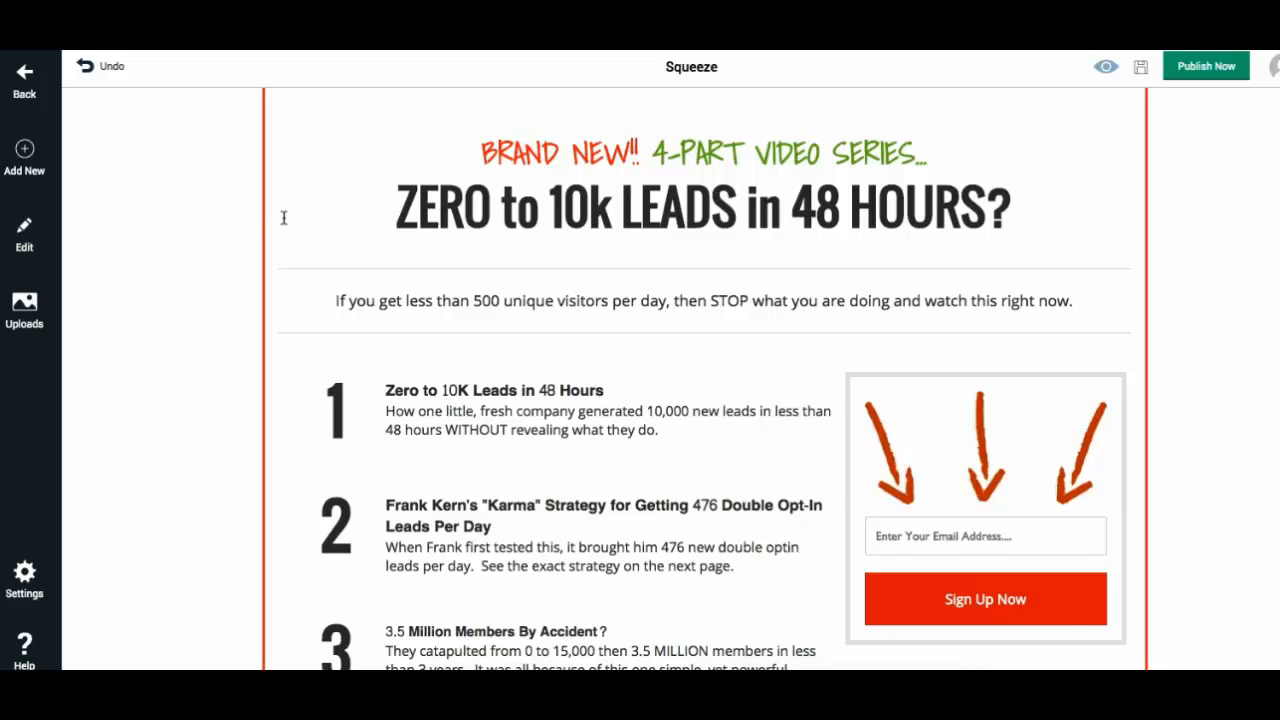
{"action": "left_click", "coordinate": [35, 256]}
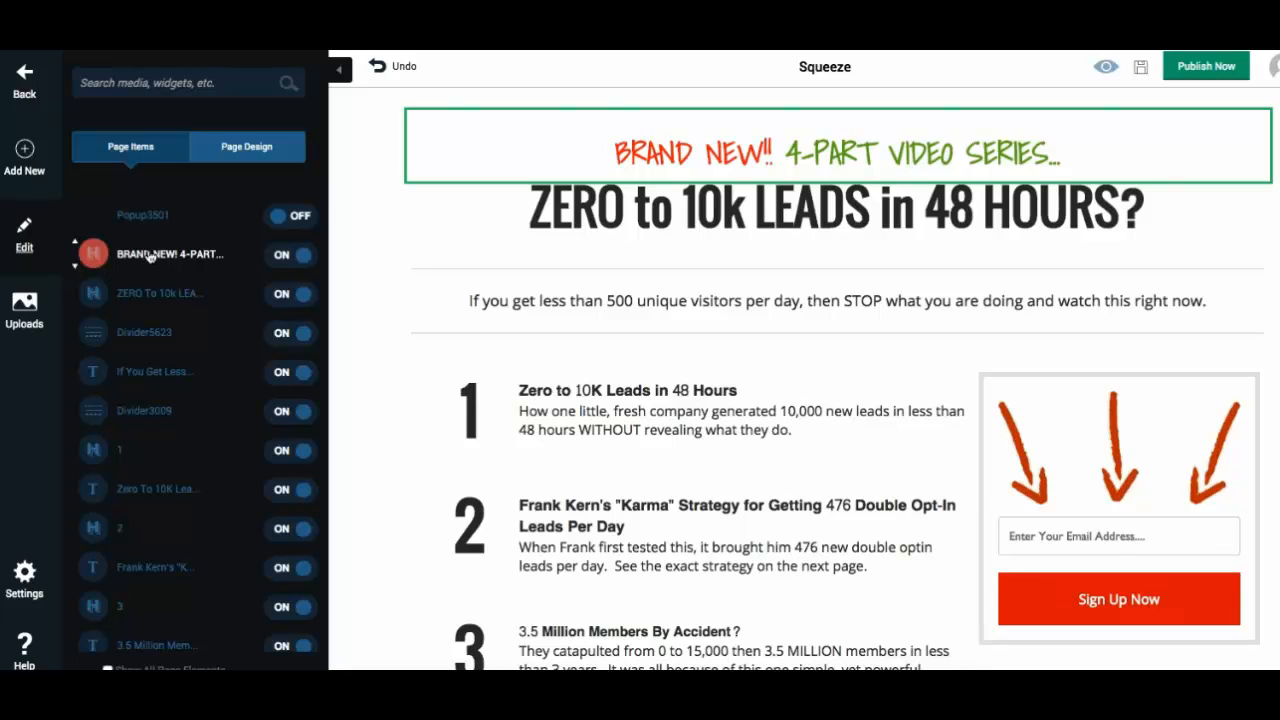
{"action": "left_click", "coordinate": [92, 256]}
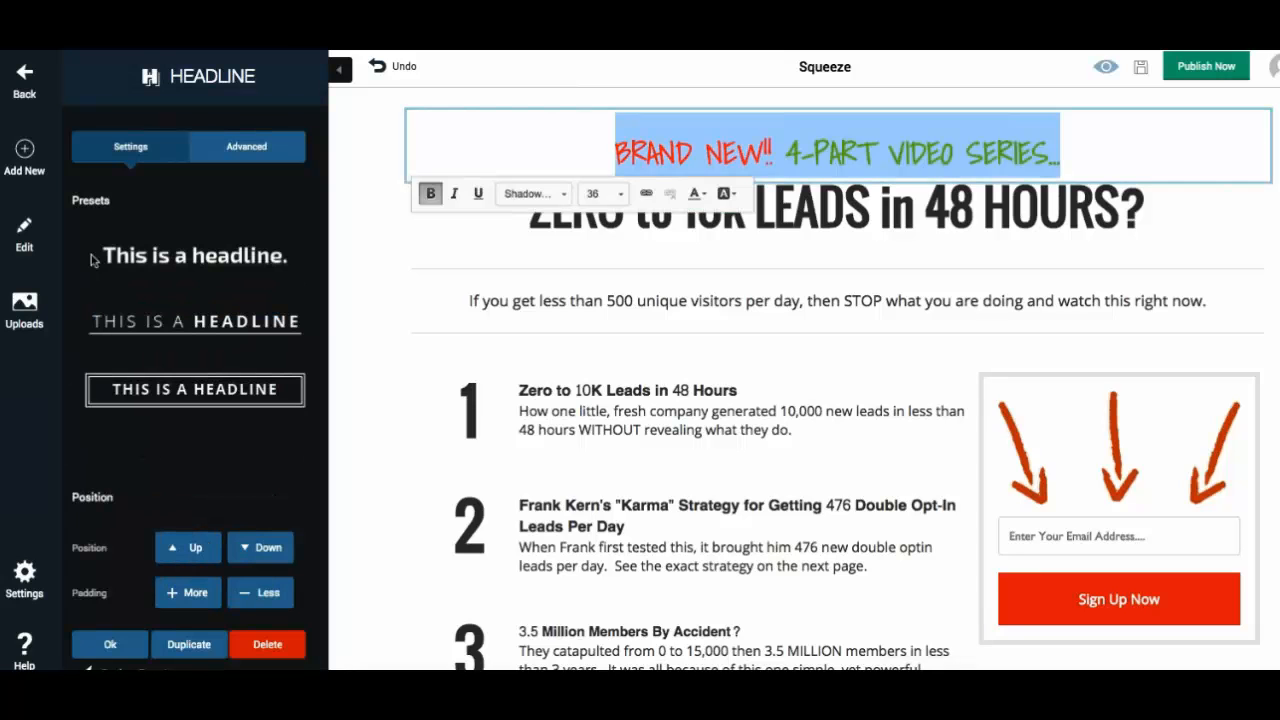
{"action": "type", "text": "Type wh"}
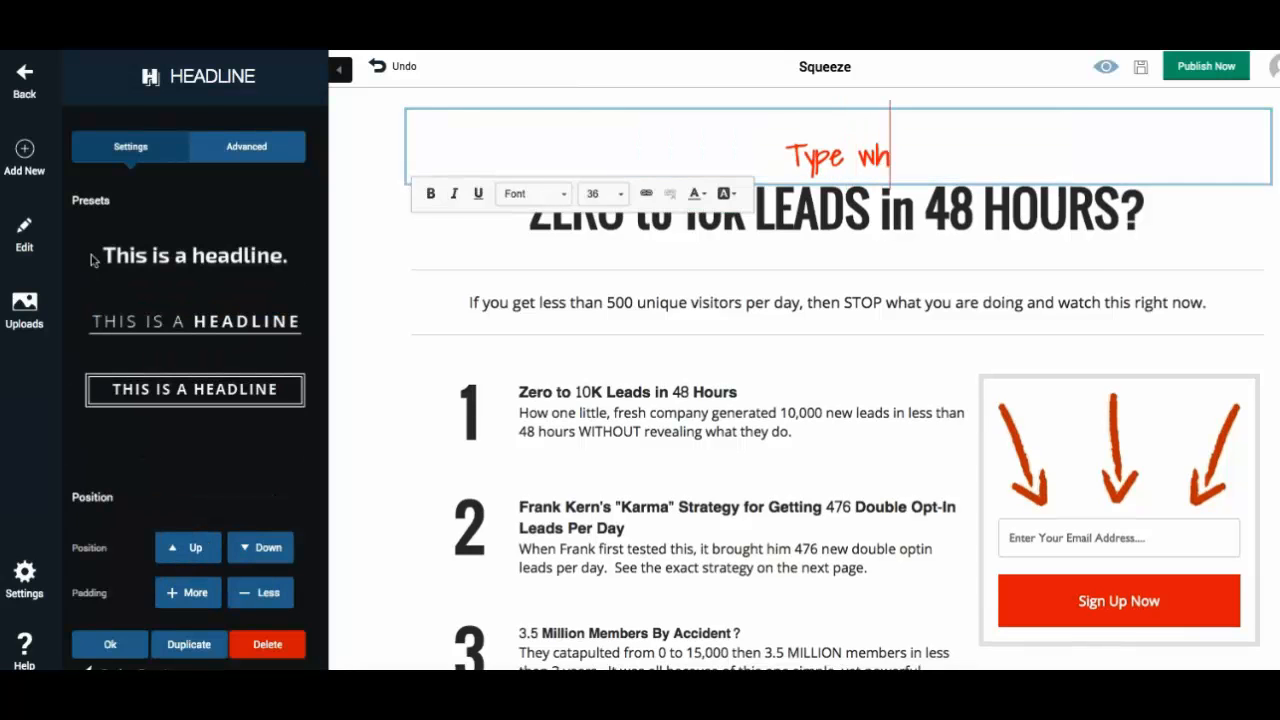
{"action": "type", "text": "at I want ("}
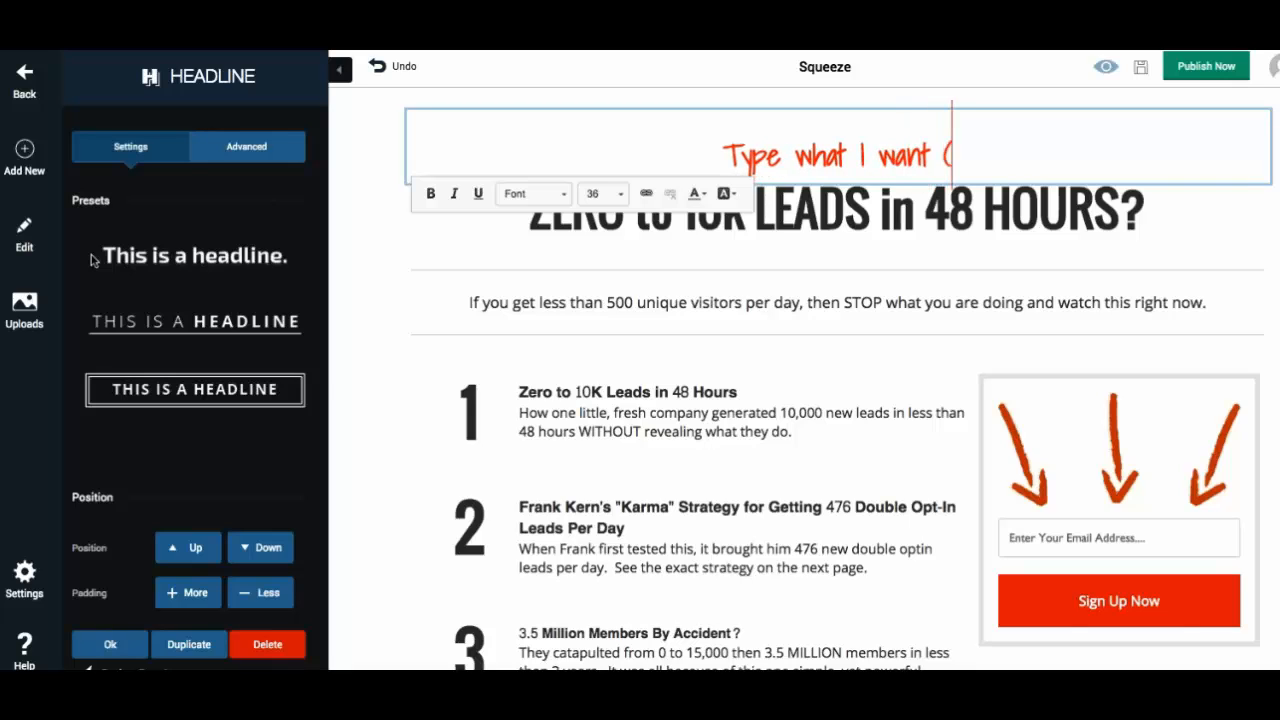
{"action": "type", "text": "a cool headline)"}
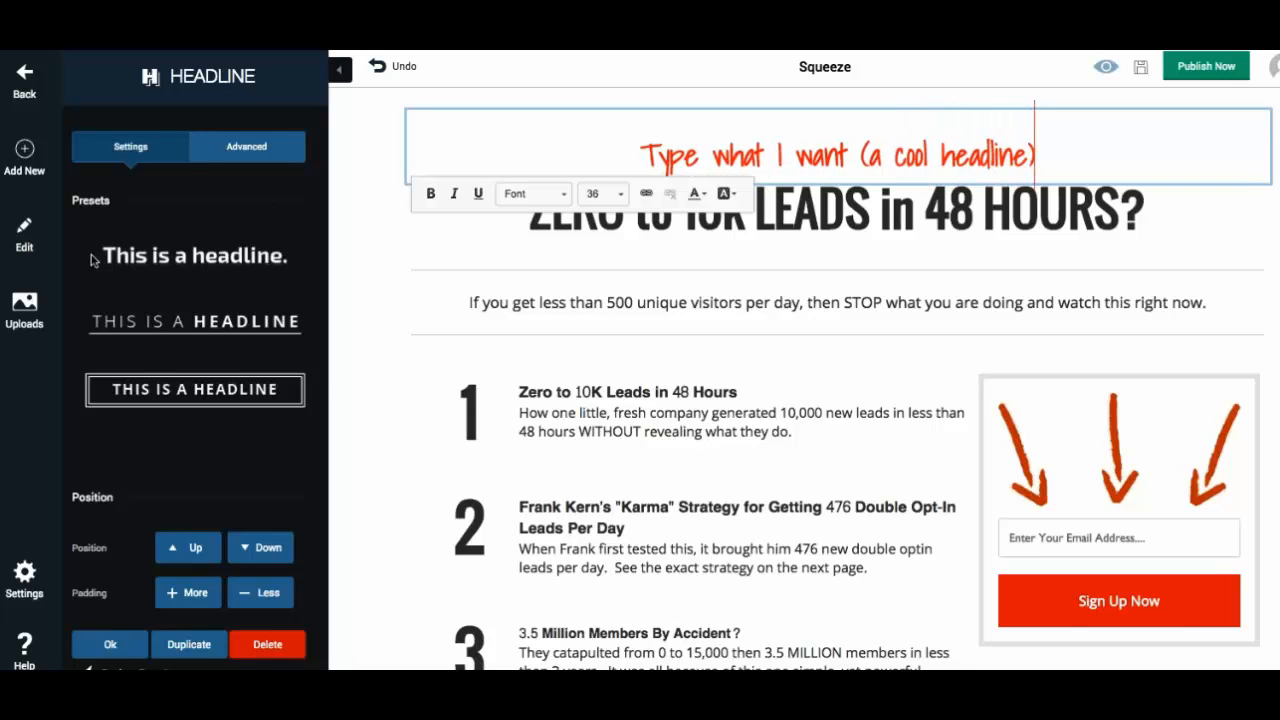
- Replace the large "ZERO to 10k LEADS in 48 HOURS?" headline with "Type in my bigger headline"
{"action": "left_click", "coordinate": [22, 233]}
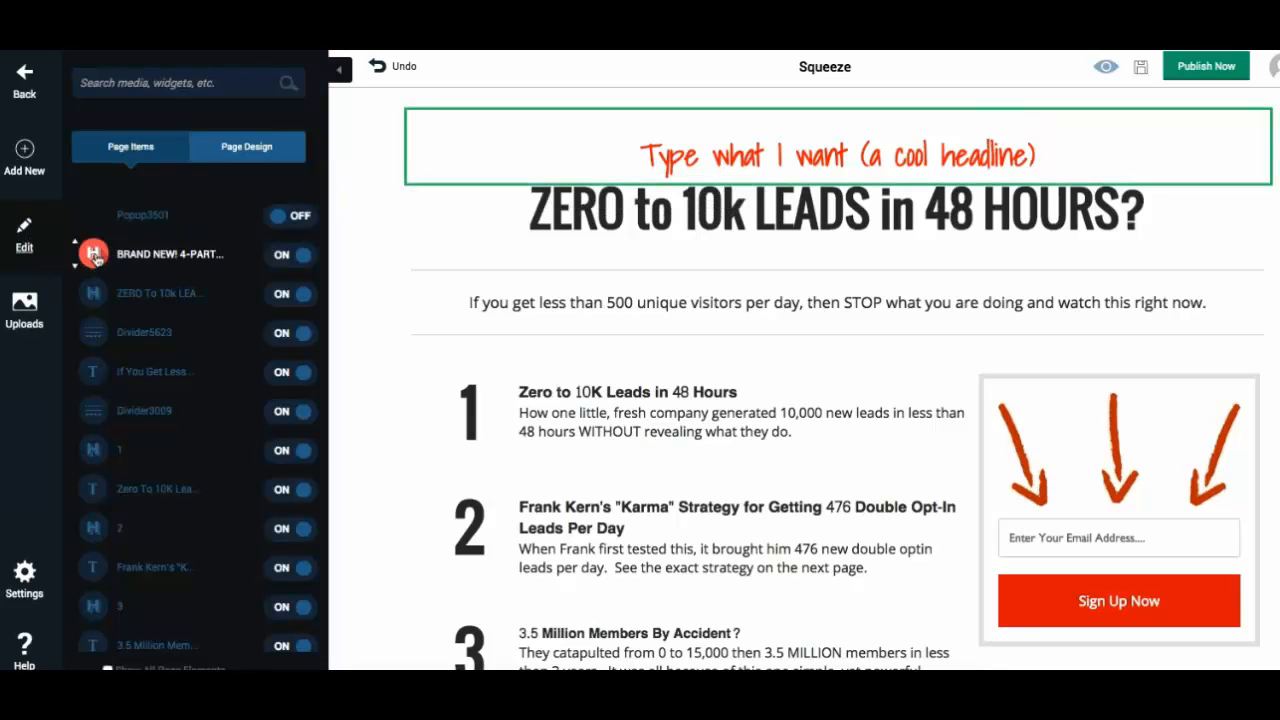
{"action": "left_click", "coordinate": [93, 303]}
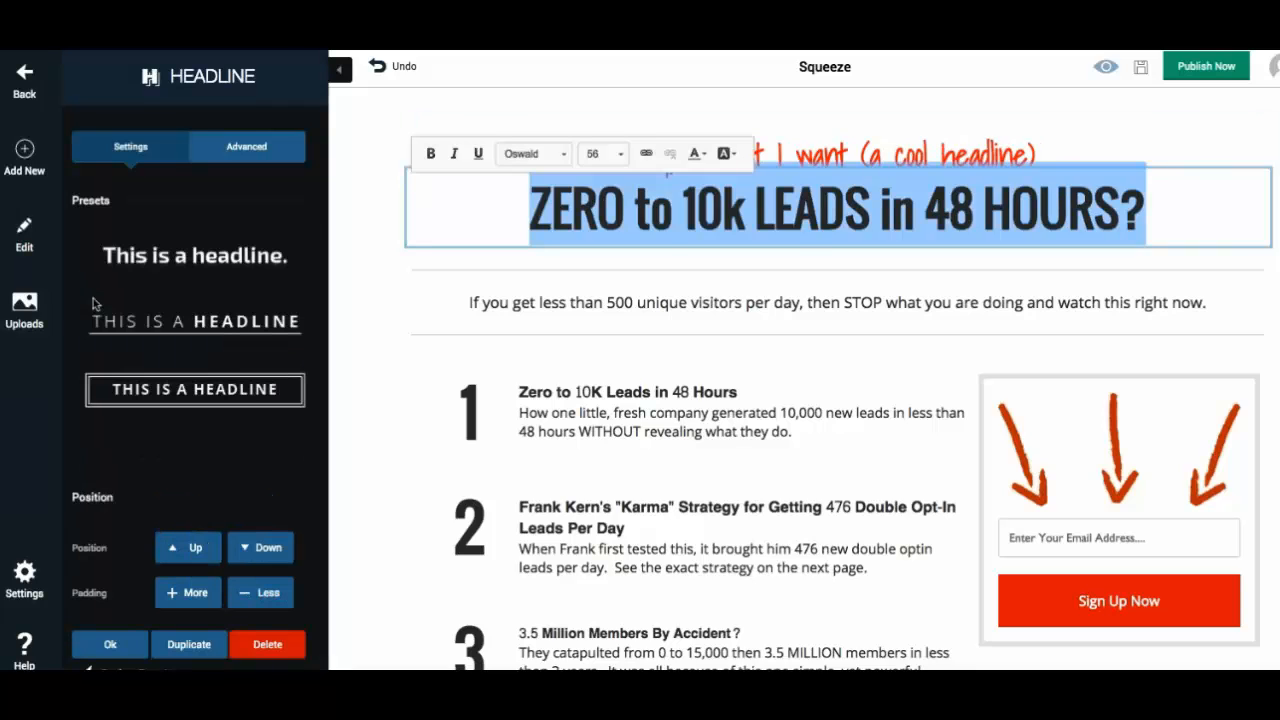
{"action": "type", "text": "Type in my "}
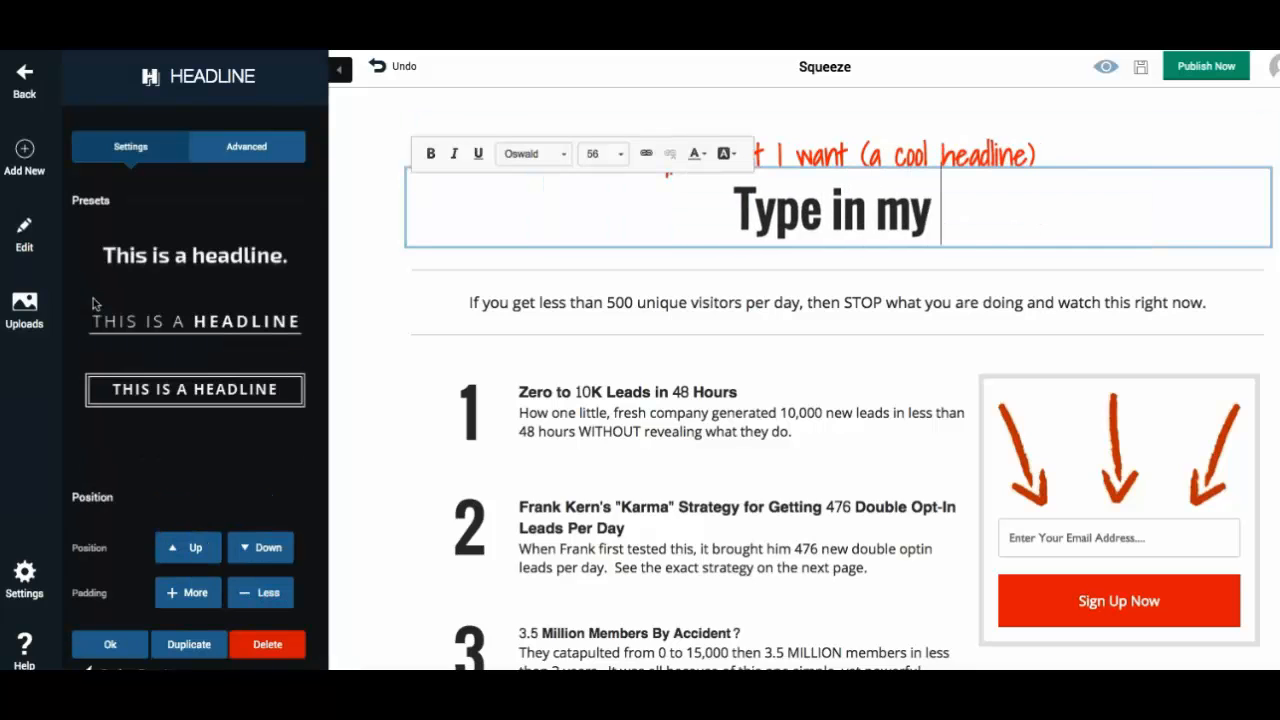
{"action": "type", "text": "bigger headline"}
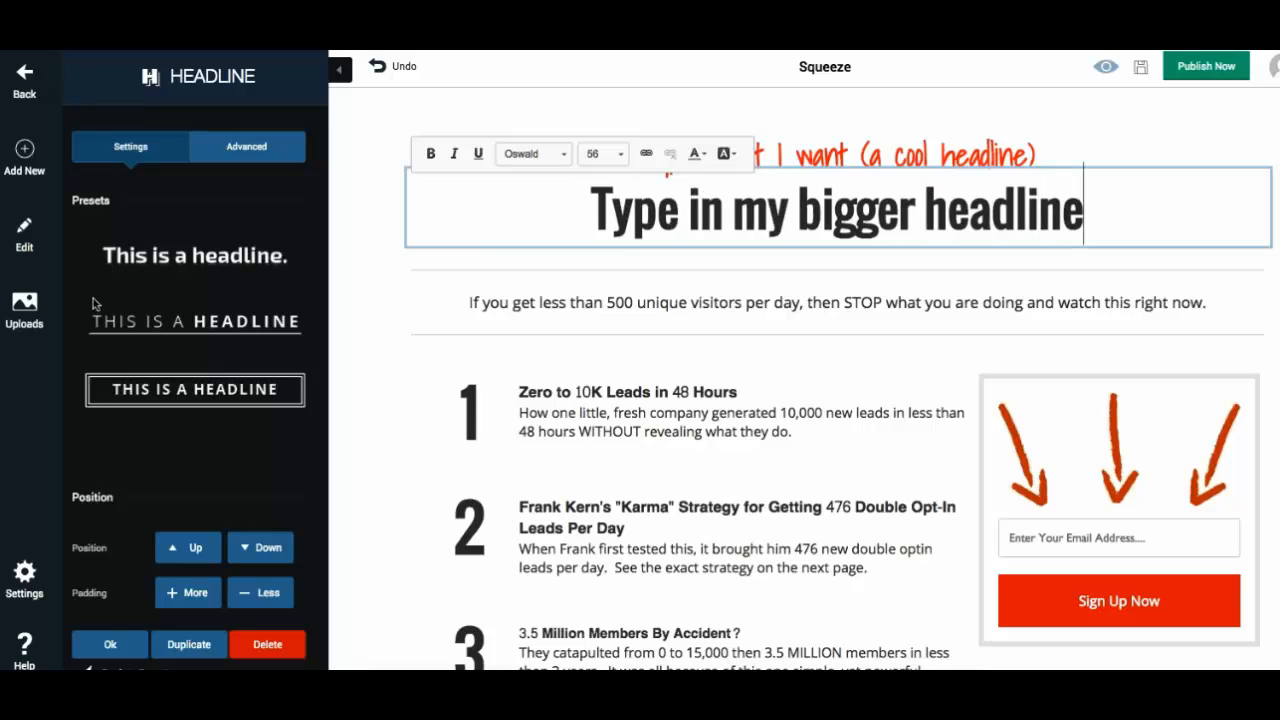
{"action": "left_click", "coordinate": [35, 247]}
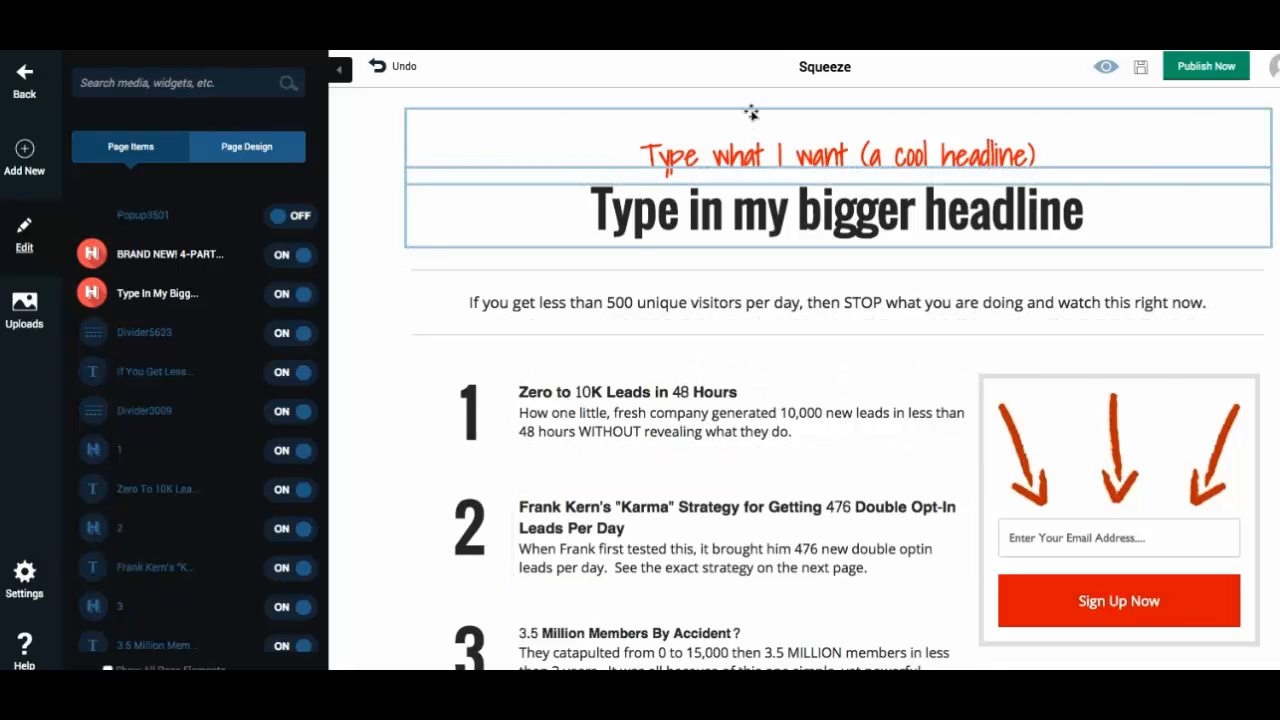
- Move the small headline into the sign-up box, then return it above the main headline
{"action": "left_click_drag", "start_coordinate": [751, 111], "coordinate": [1100, 342]}
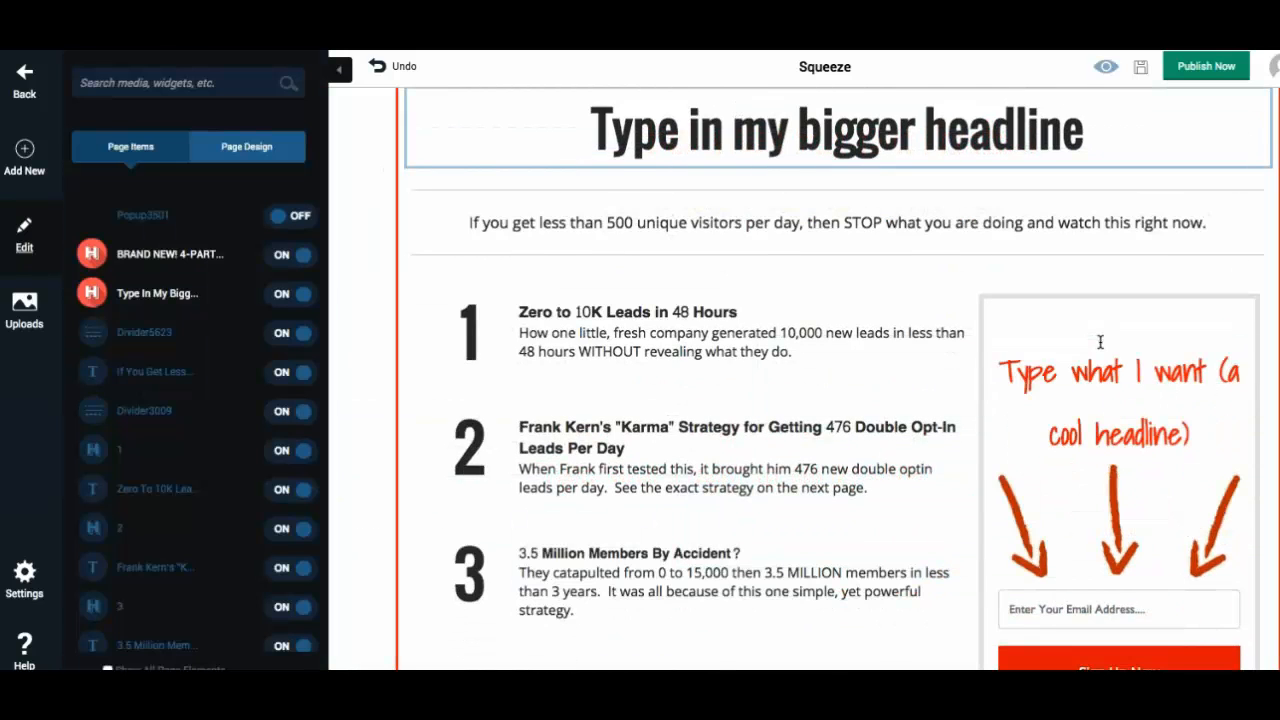
{"action": "double_click", "coordinate": [1088, 375]}
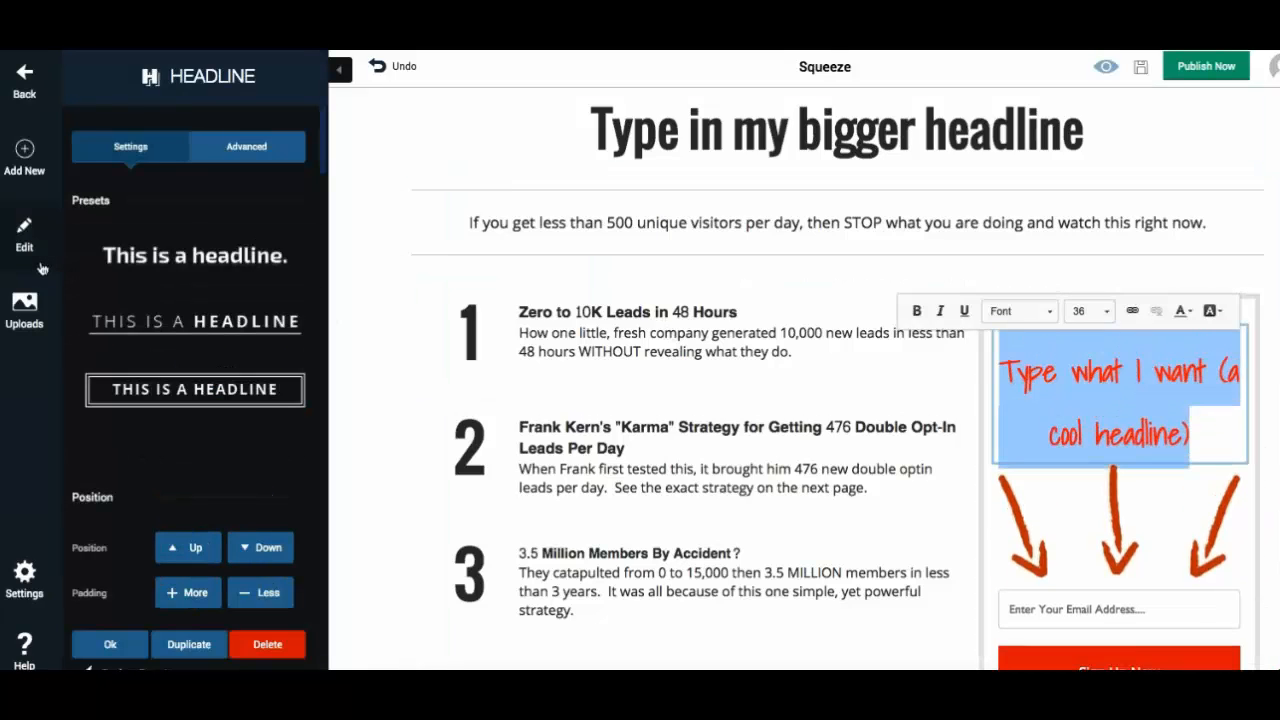
{"action": "left_click", "coordinate": [40, 266]}
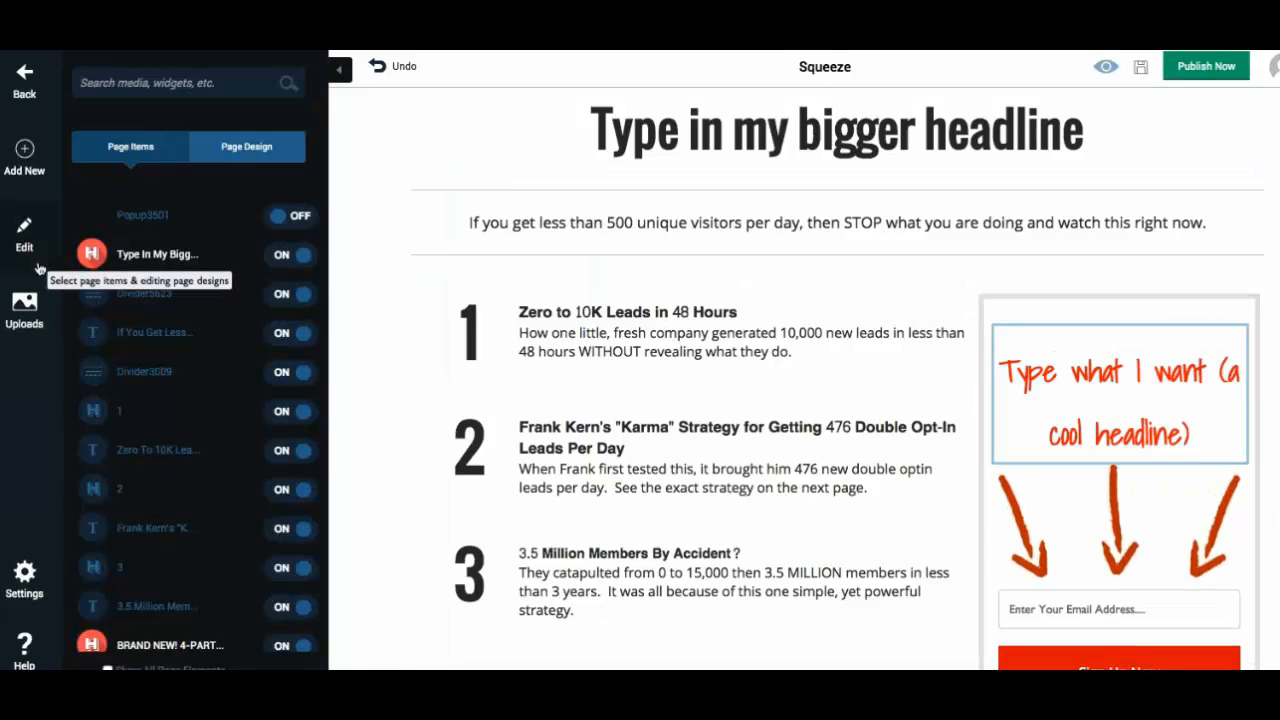
{"action": "left_click_drag", "start_coordinate": [1083, 327], "coordinate": [880, 138]}
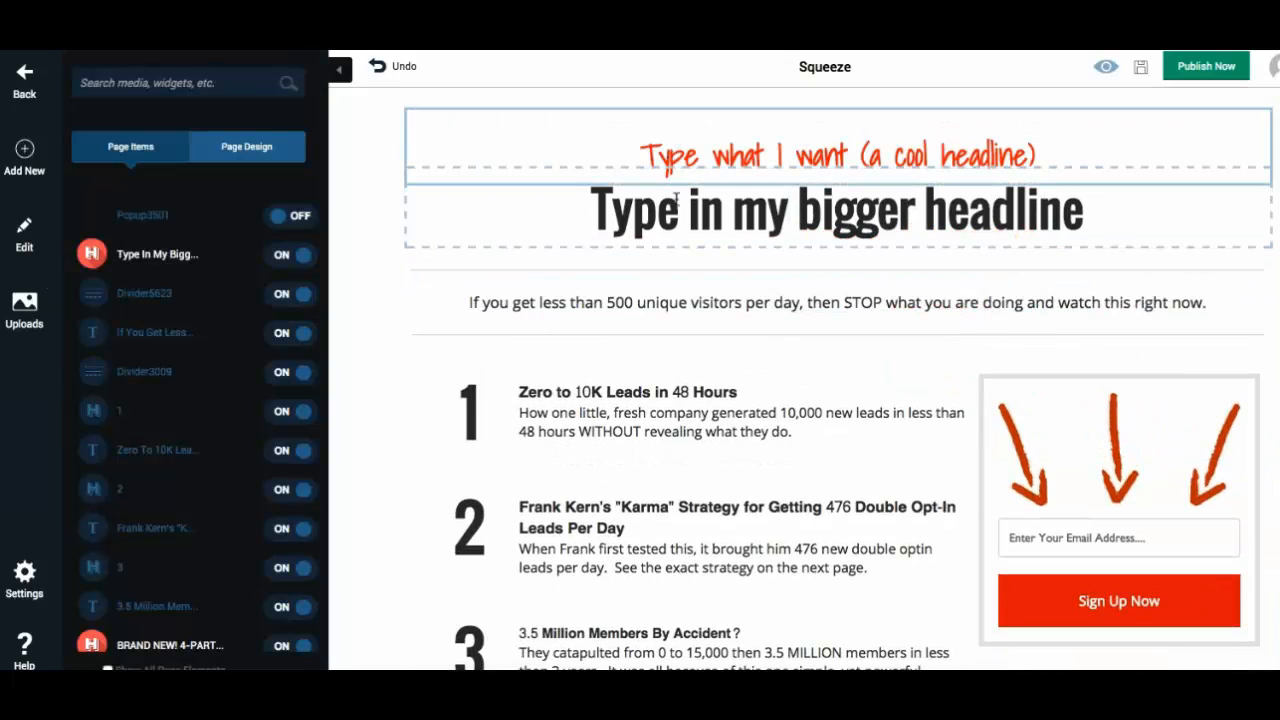
- Reorder the page items so the bigger headline sits above the small headline, toggling its visibility off and back on
{"action": "left_click", "coordinate": [20, 250]}
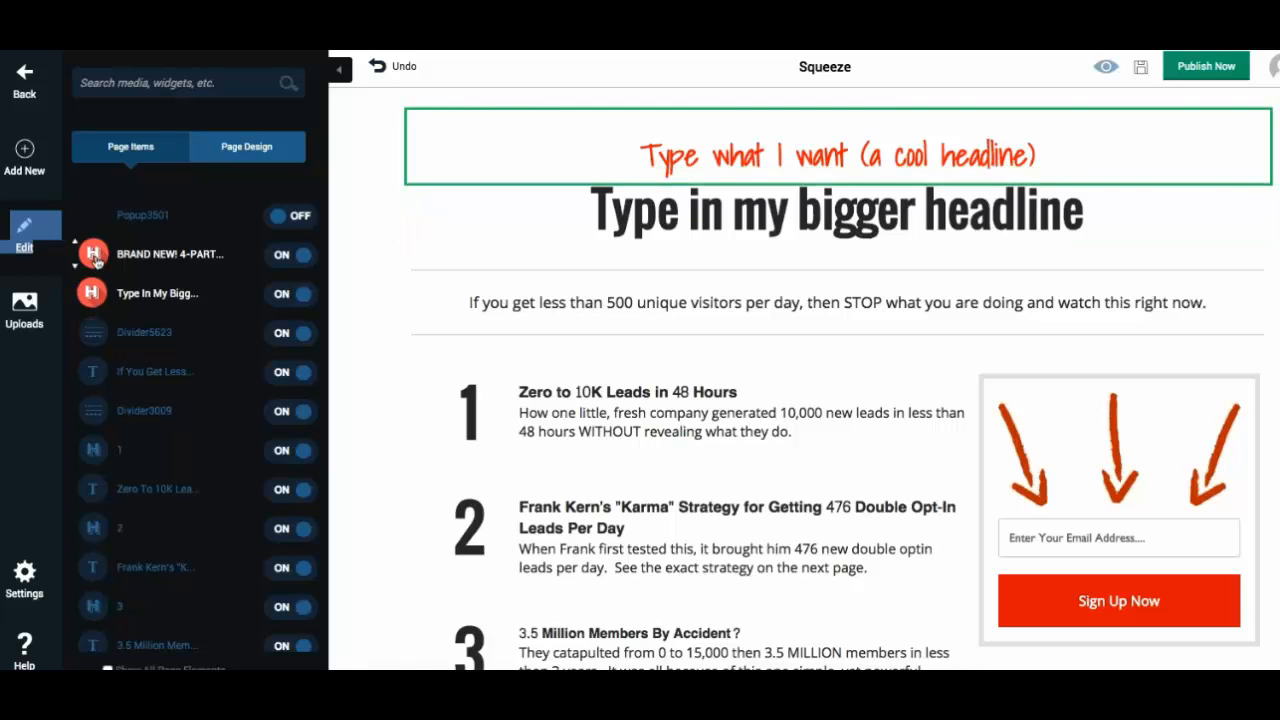
{"action": "left_click_drag", "start_coordinate": [93, 253], "coordinate": [86, 307]}
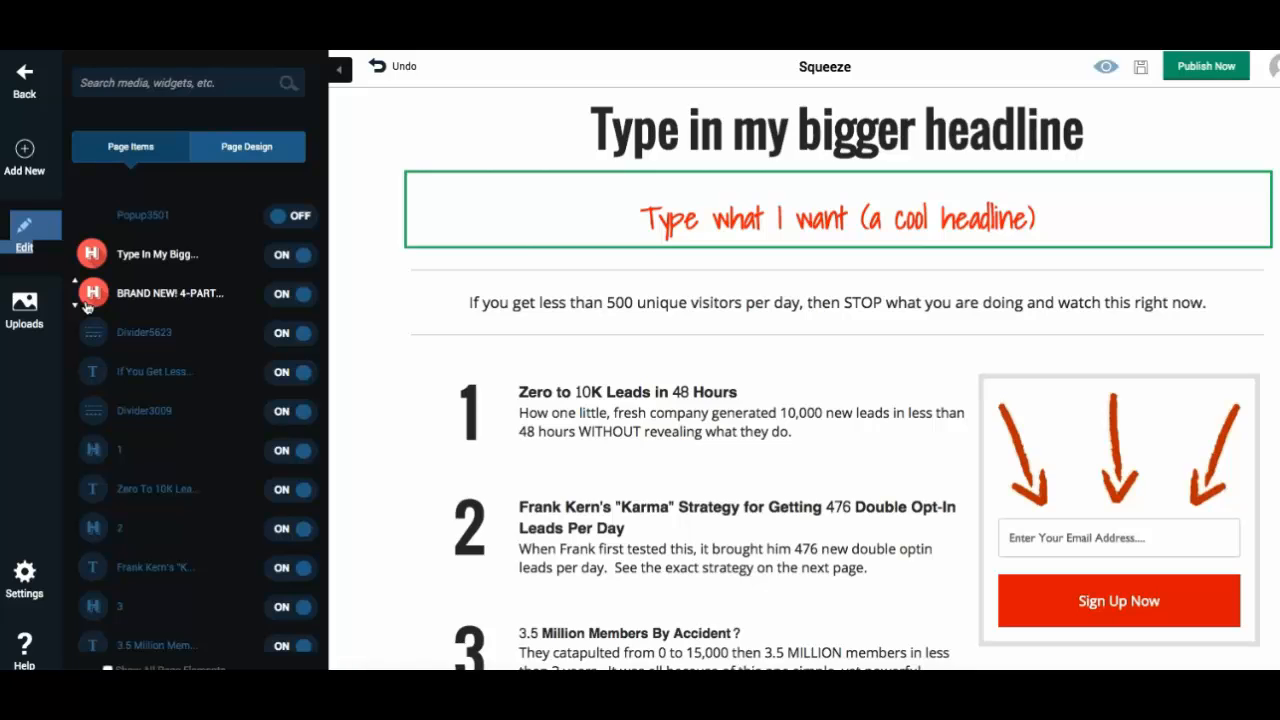
{"action": "left_click", "coordinate": [299, 258]}
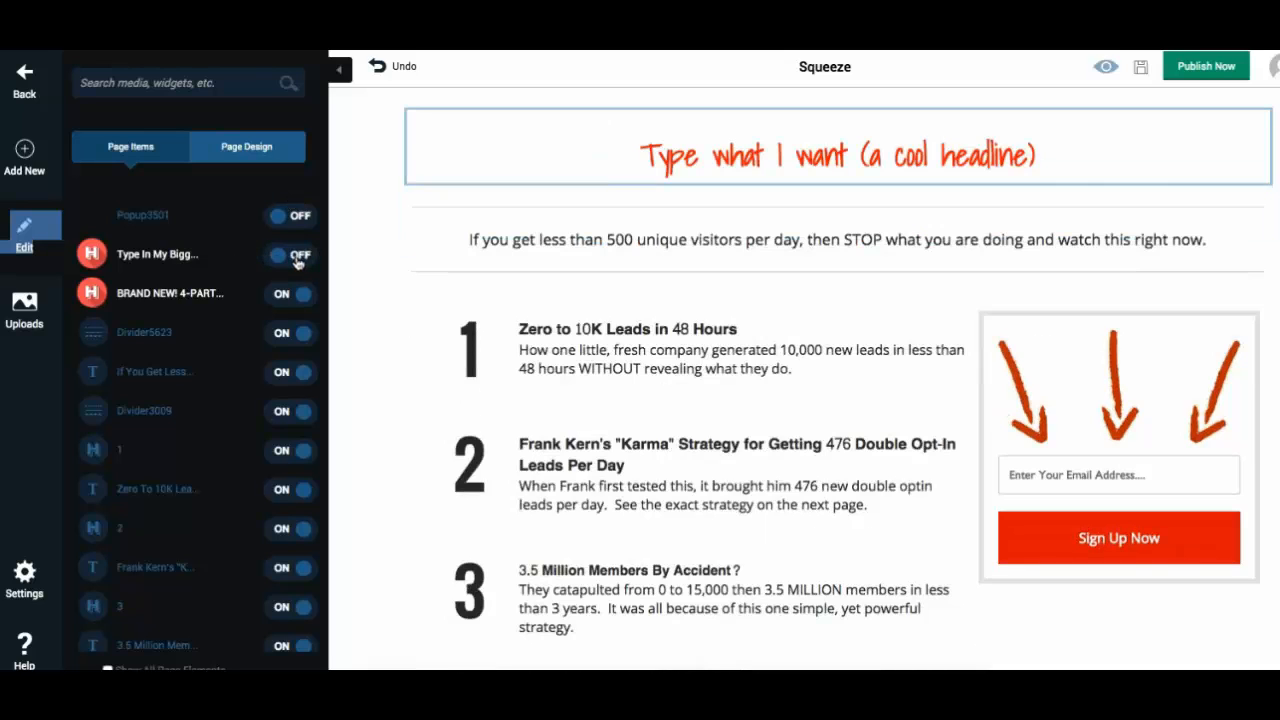
{"action": "left_click", "coordinate": [284, 258]}
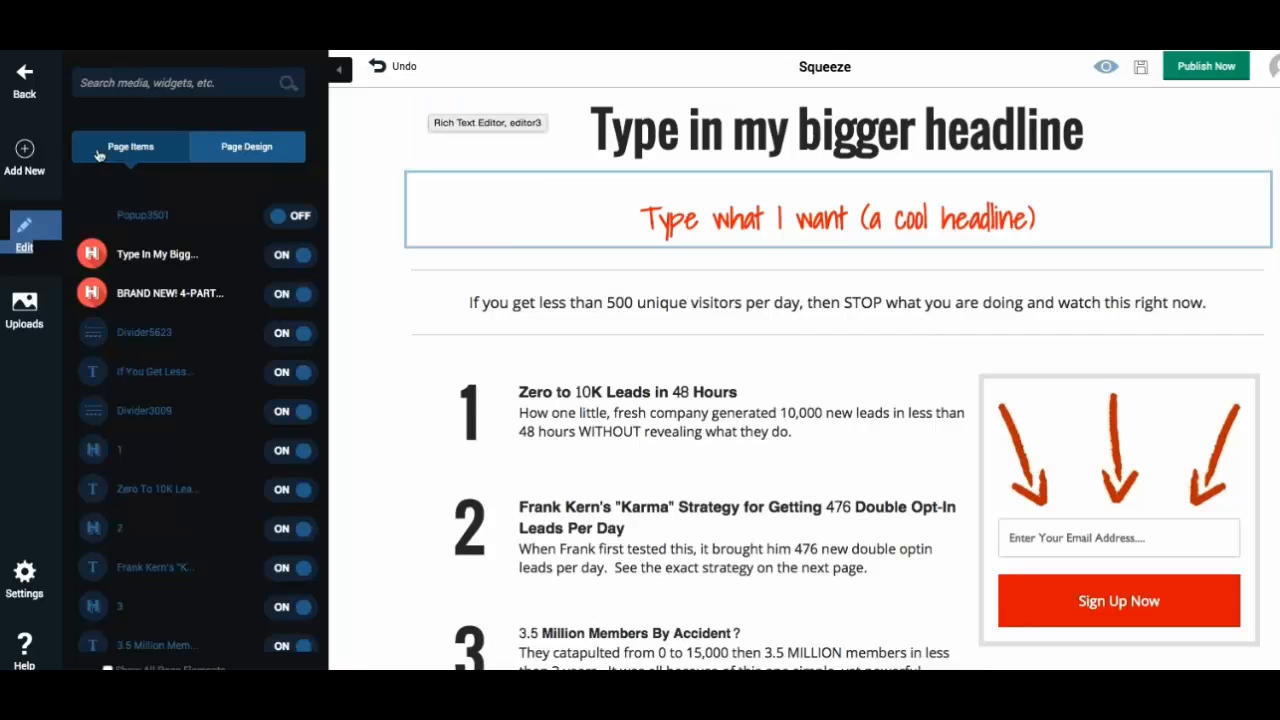
- Add a Video component to the page just below the small headline
{"action": "left_click", "coordinate": [23, 150]}
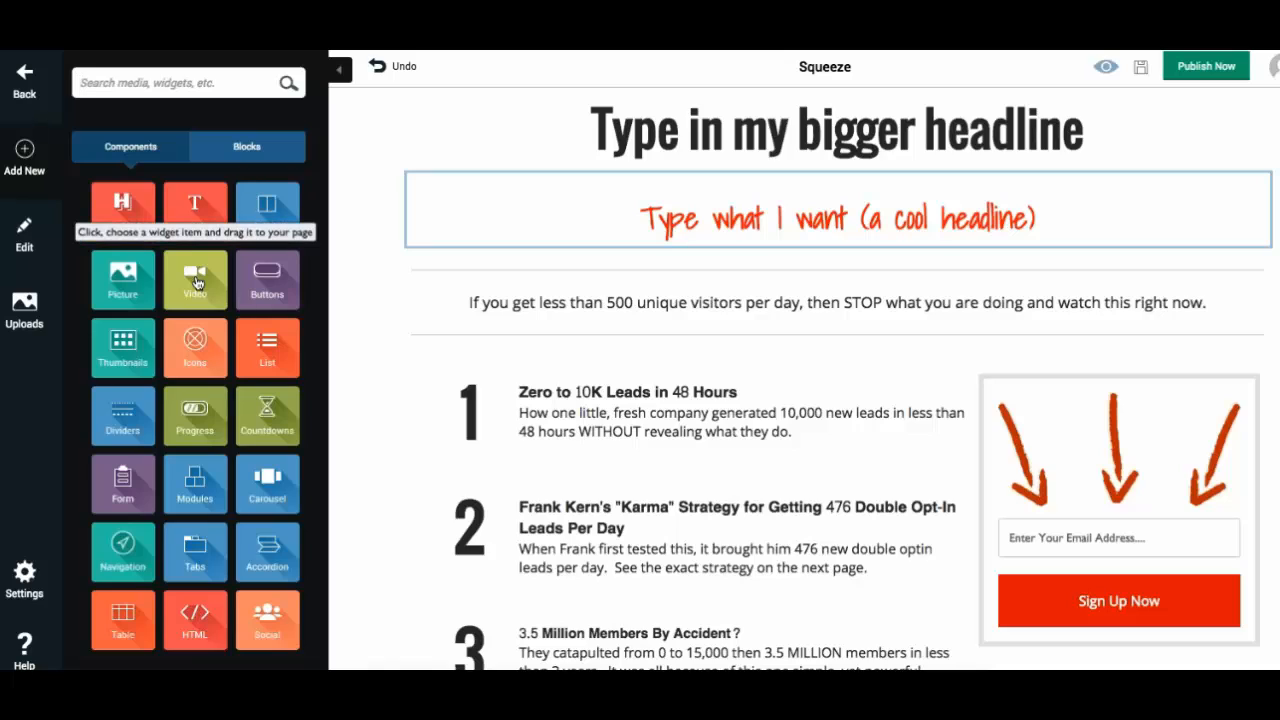
{"action": "left_click", "coordinate": [197, 282]}
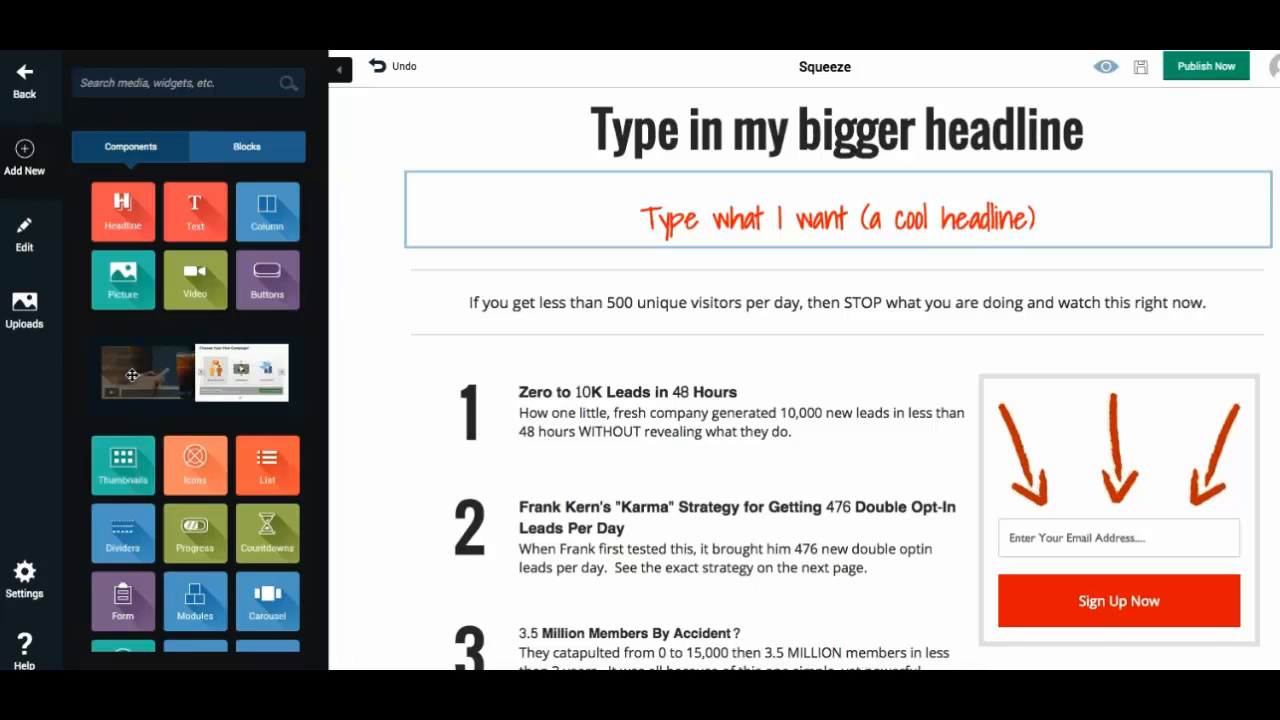
{"action": "left_click_drag", "start_coordinate": [118, 373], "coordinate": [622, 284]}
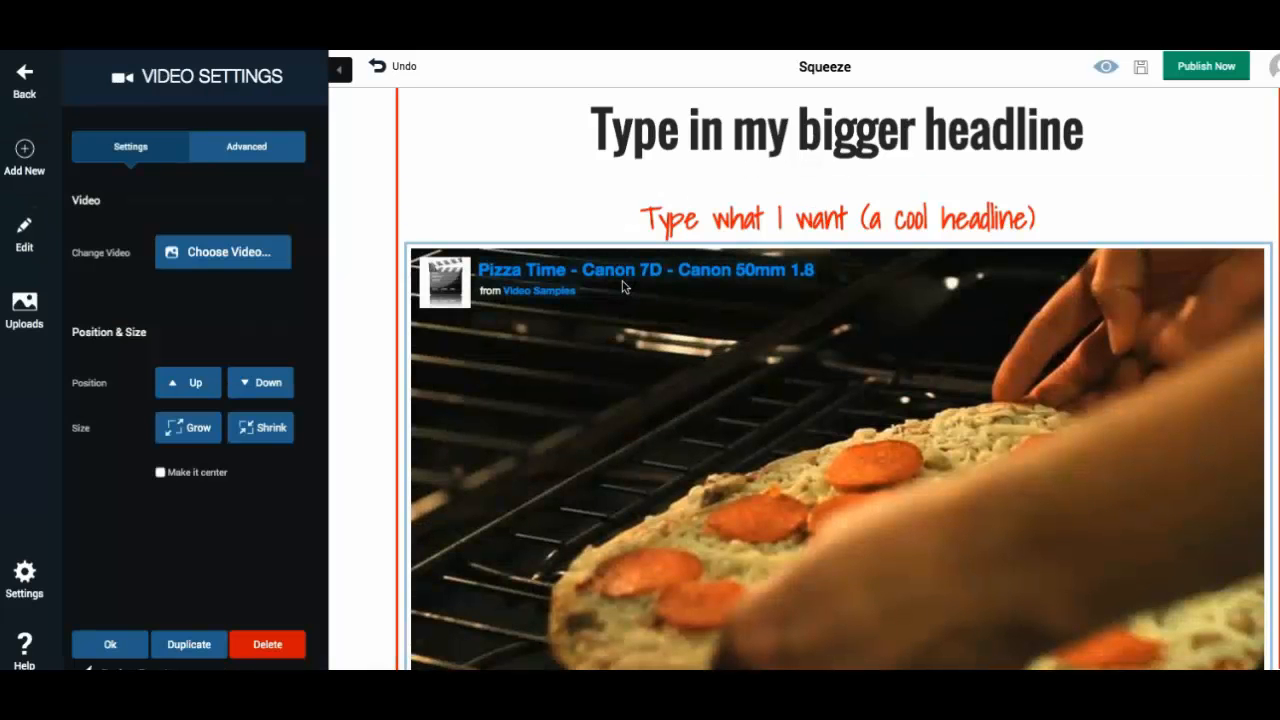
- Move the video into the sign-up box above the red arrows
{"action": "scroll", "coordinate": [622, 281], "scroll_direction": "down", "scroll_amount": 4}
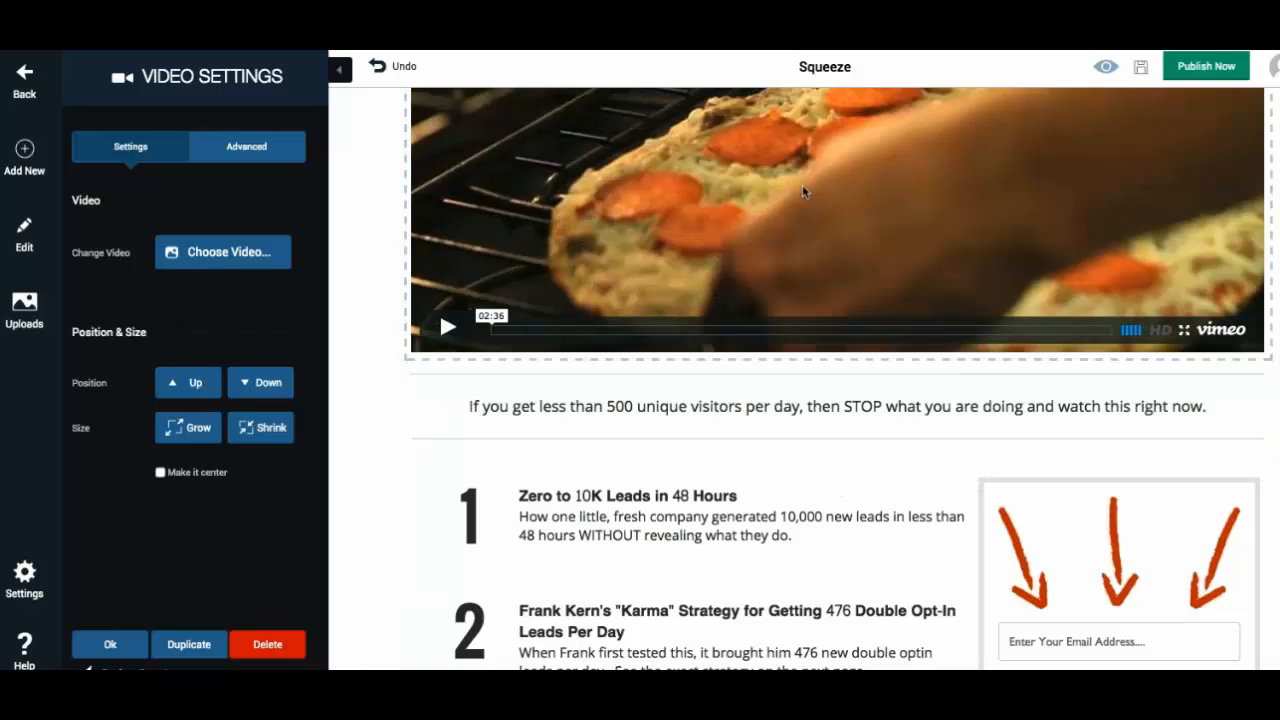
{"action": "scroll", "coordinate": [809, 243], "scroll_direction": "up", "scroll_amount": 3}
{"action": "scroll", "coordinate": [508, 320], "scroll_direction": "down", "scroll_amount": 1}
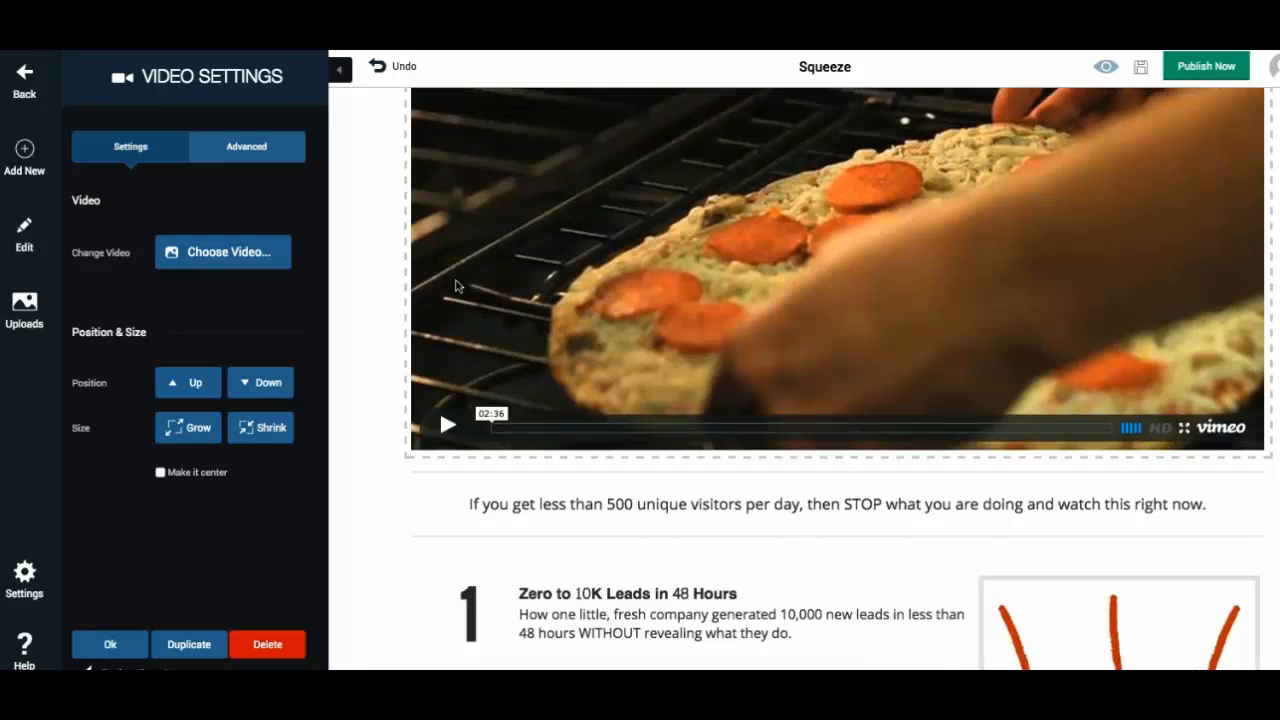
{"action": "left_click_drag", "start_coordinate": [460, 286], "coordinate": [1028, 175]}
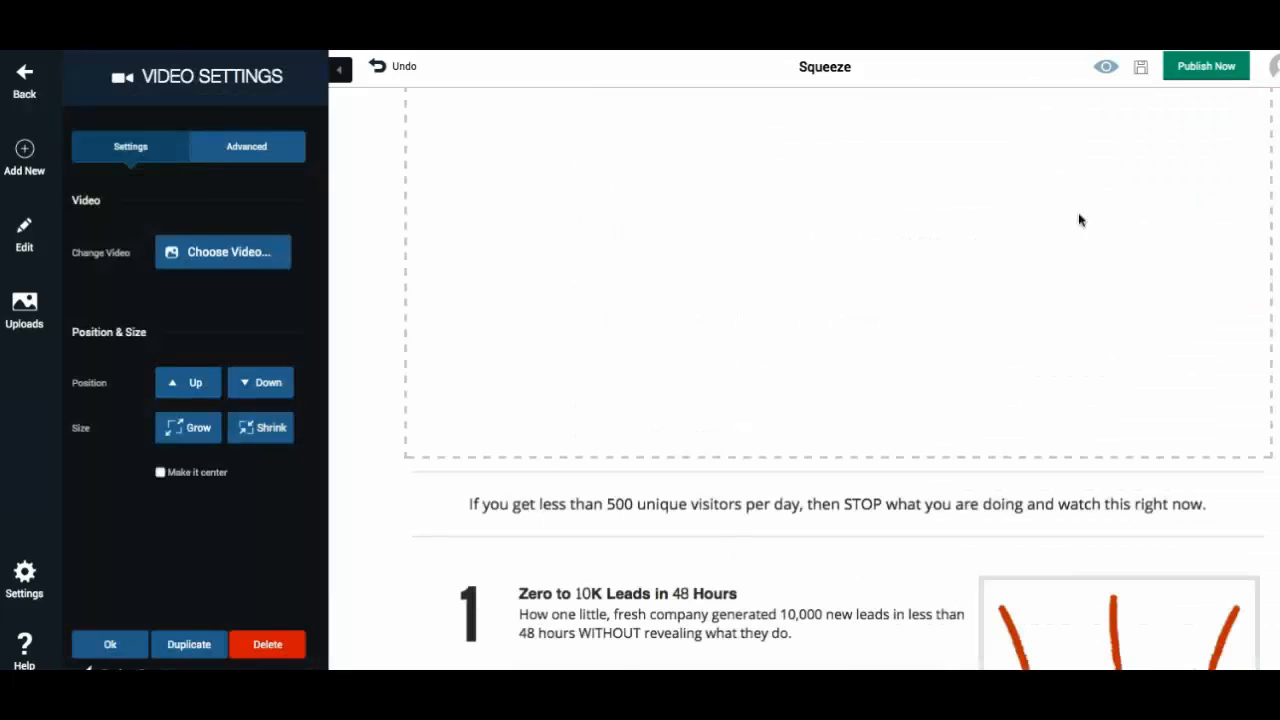
{"action": "scroll", "coordinate": [1080, 346], "scroll_direction": "down", "scroll_amount": 3}
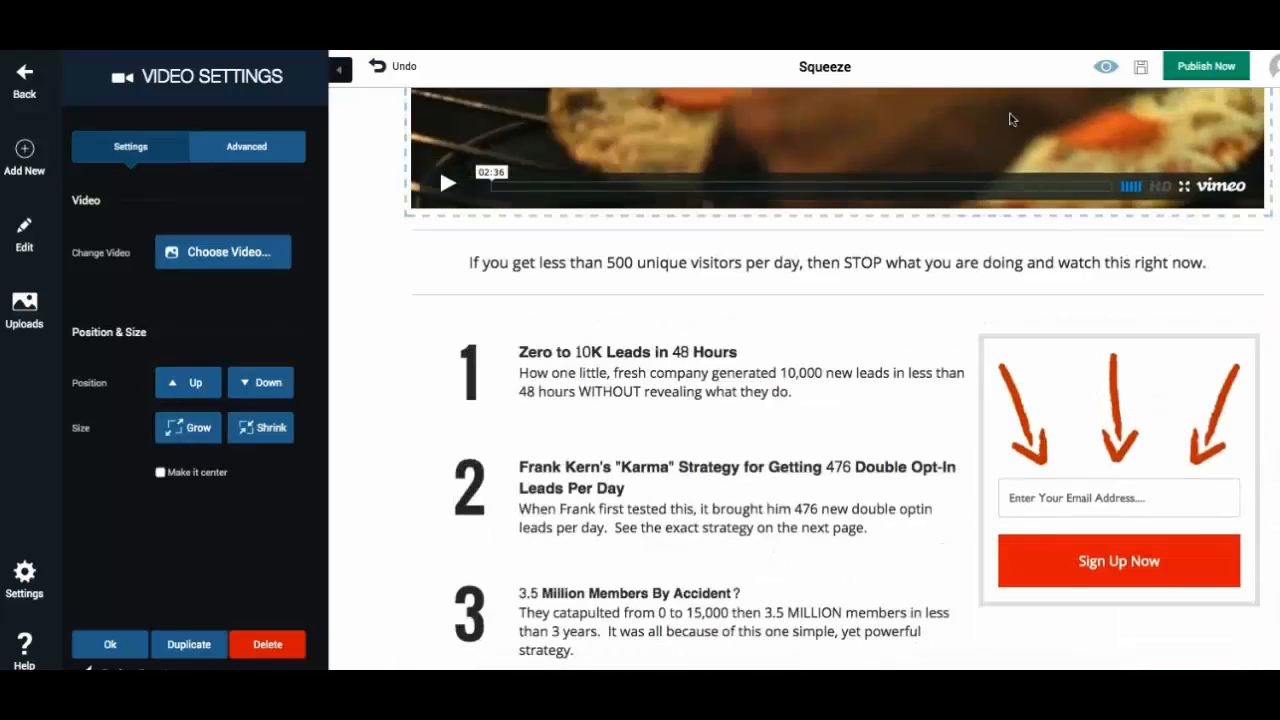
{"action": "left_click_drag", "start_coordinate": [1011, 120], "coordinate": [912, 236]}
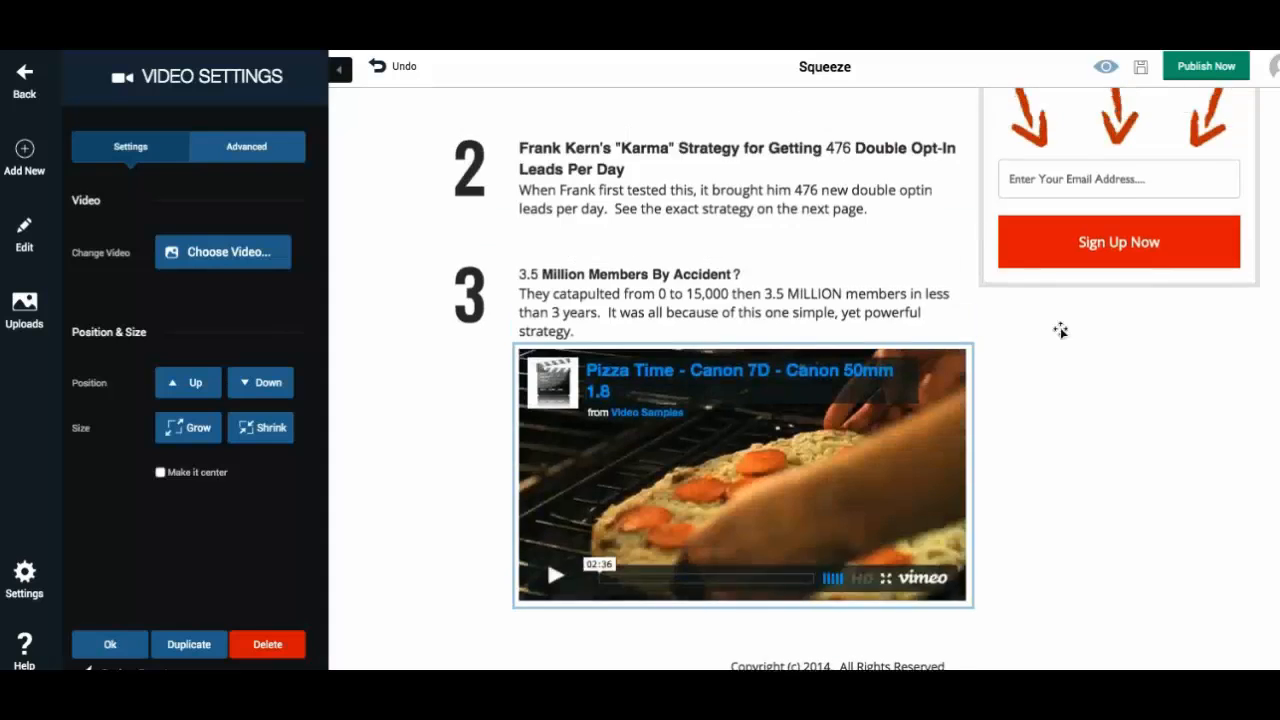
{"action": "scroll", "coordinate": [1060, 330], "scroll_direction": "up", "scroll_amount": 3}
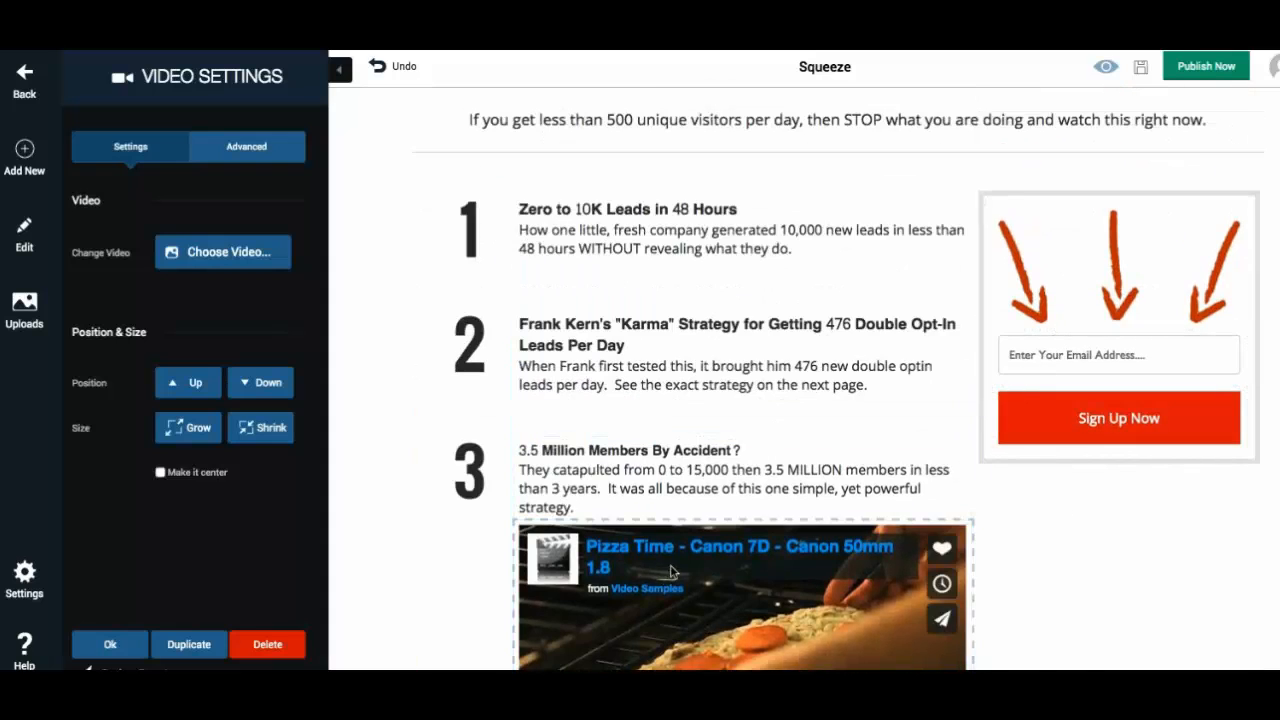
{"action": "left_click_drag", "start_coordinate": [701, 626], "coordinate": [1075, 256]}
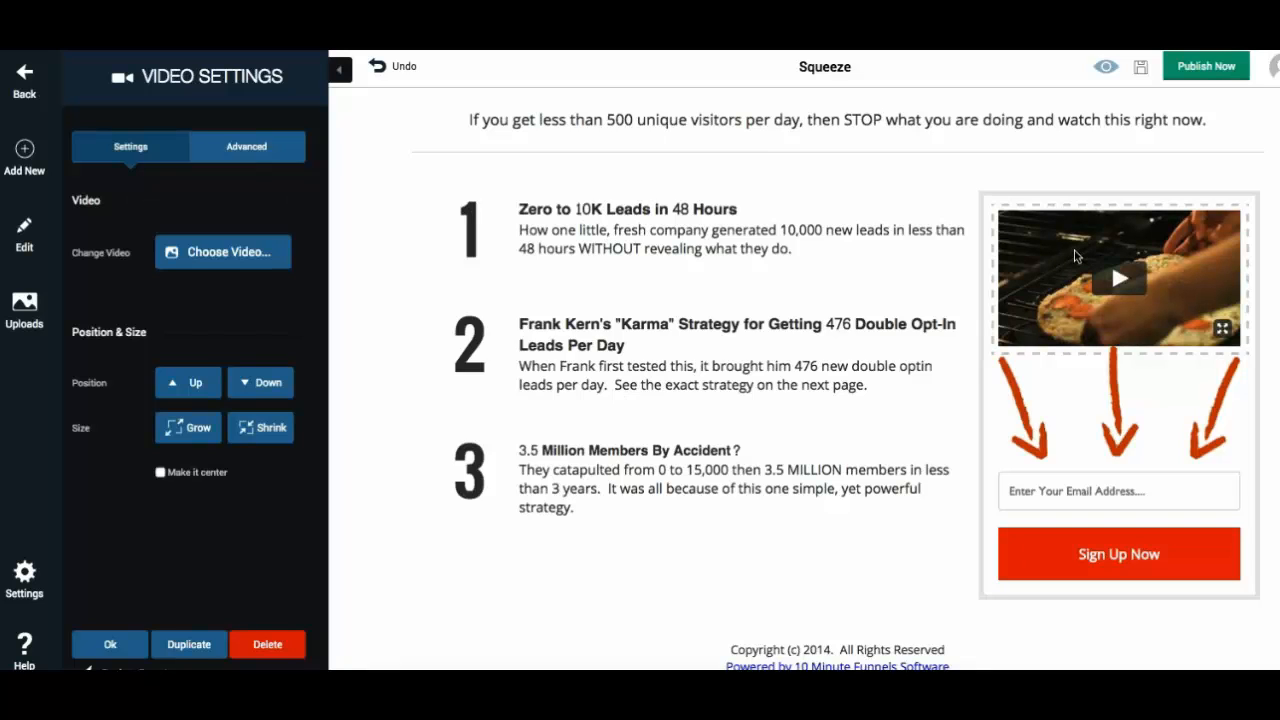
{"action": "scroll", "coordinate": [897, 264], "scroll_direction": "up", "scroll_amount": 3}
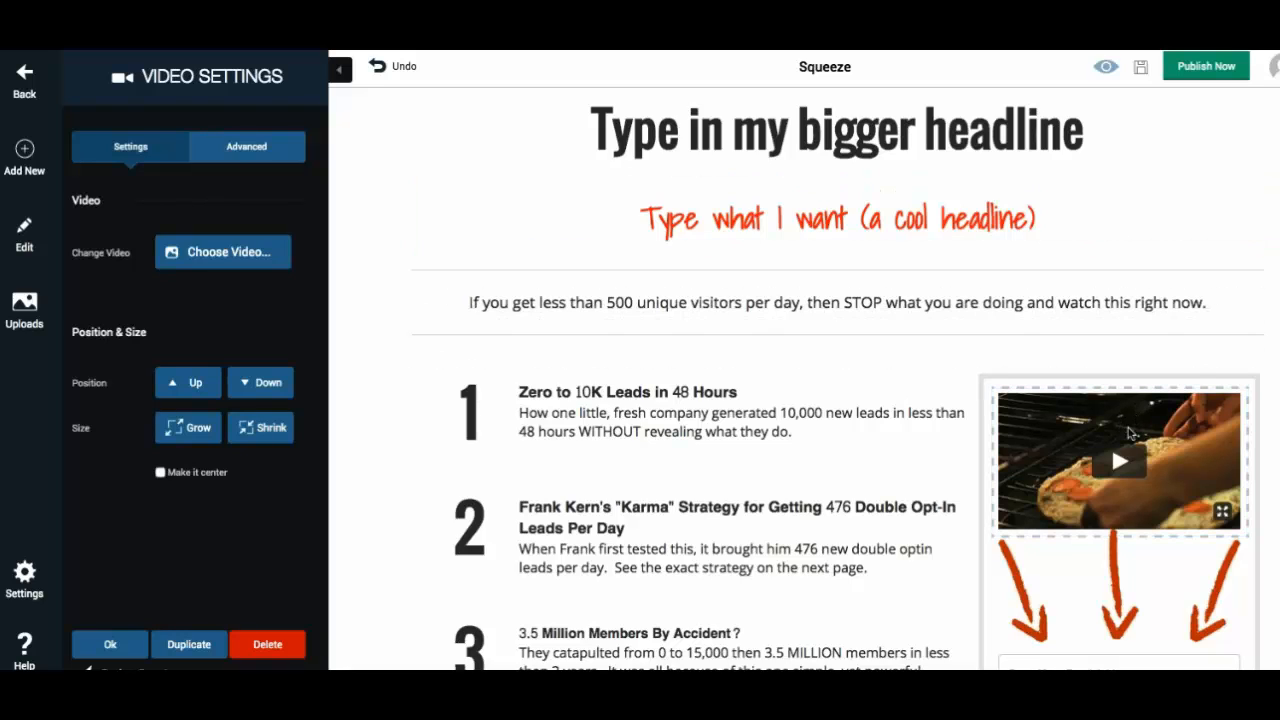
- Open the embedded video on YouTube and scroll through its page
{"action": "left_click", "coordinate": [1111, 442]}
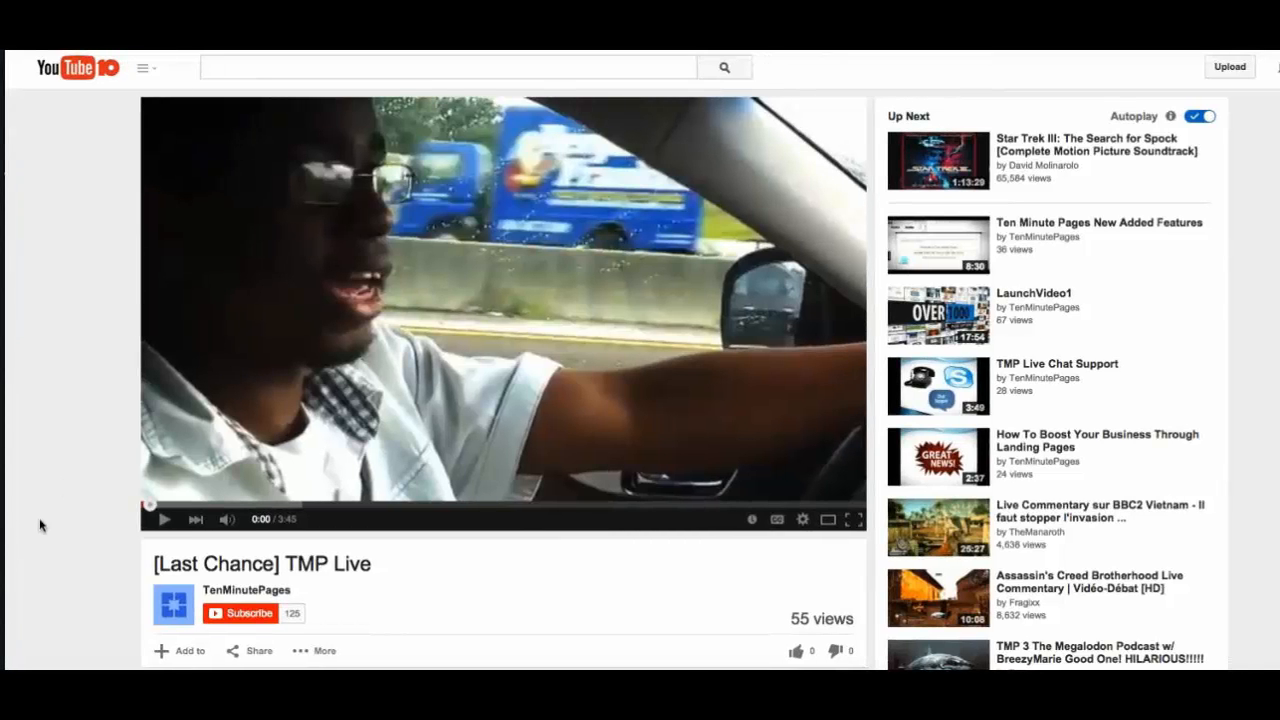
{"action": "scroll", "coordinate": [57, 529], "scroll_direction": "down", "scroll_amount": 3}
{"action": "scroll", "coordinate": [57, 531], "scroll_direction": "down", "scroll_amount": 1}
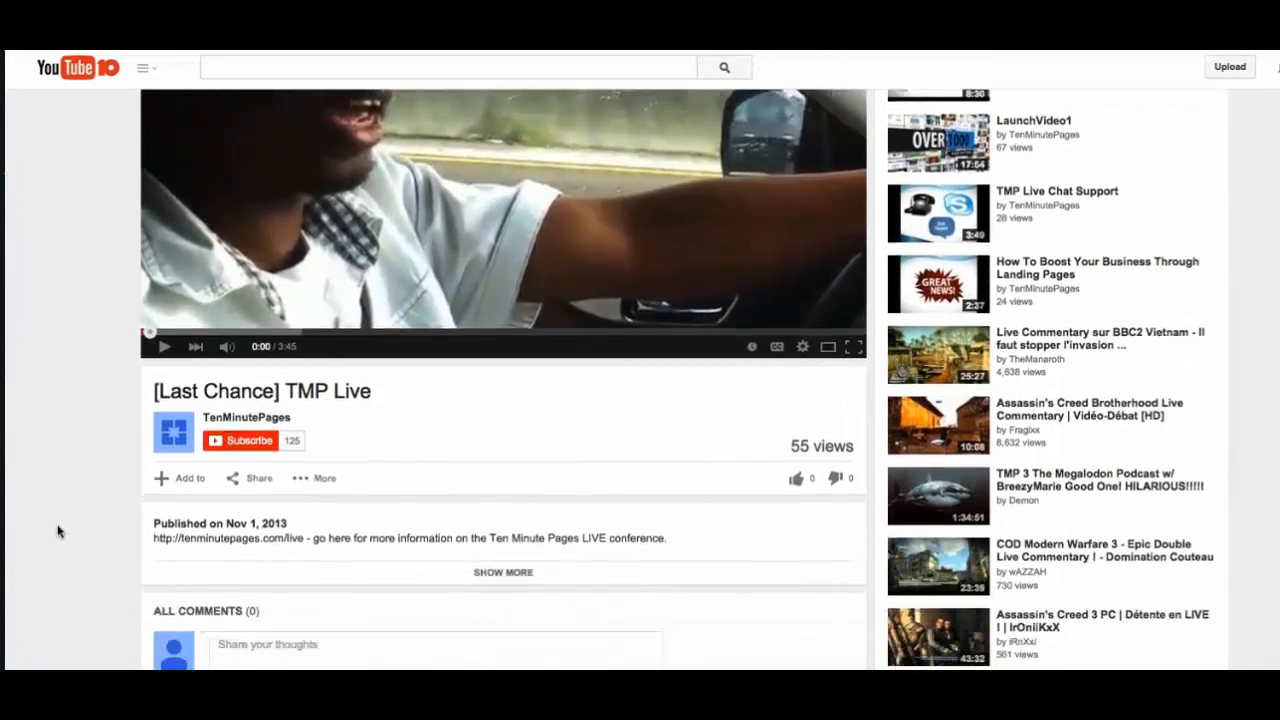
{"action": "scroll", "coordinate": [55, 533], "scroll_direction": "down", "scroll_amount": 1}
{"action": "scroll", "coordinate": [55, 533], "scroll_direction": "down", "scroll_amount": 1}
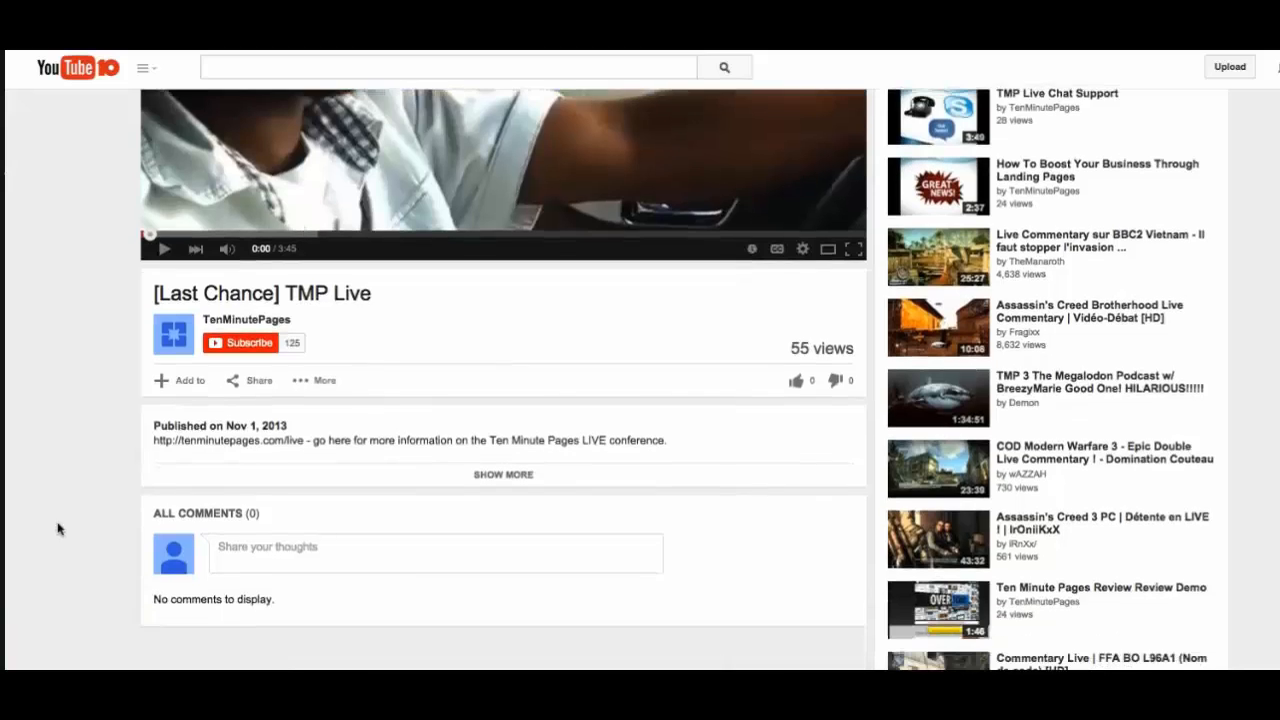
{"action": "scroll", "coordinate": [58, 532], "scroll_direction": "down", "scroll_amount": 1}
{"action": "scroll", "coordinate": [57, 532], "scroll_direction": "down", "scroll_amount": 1}
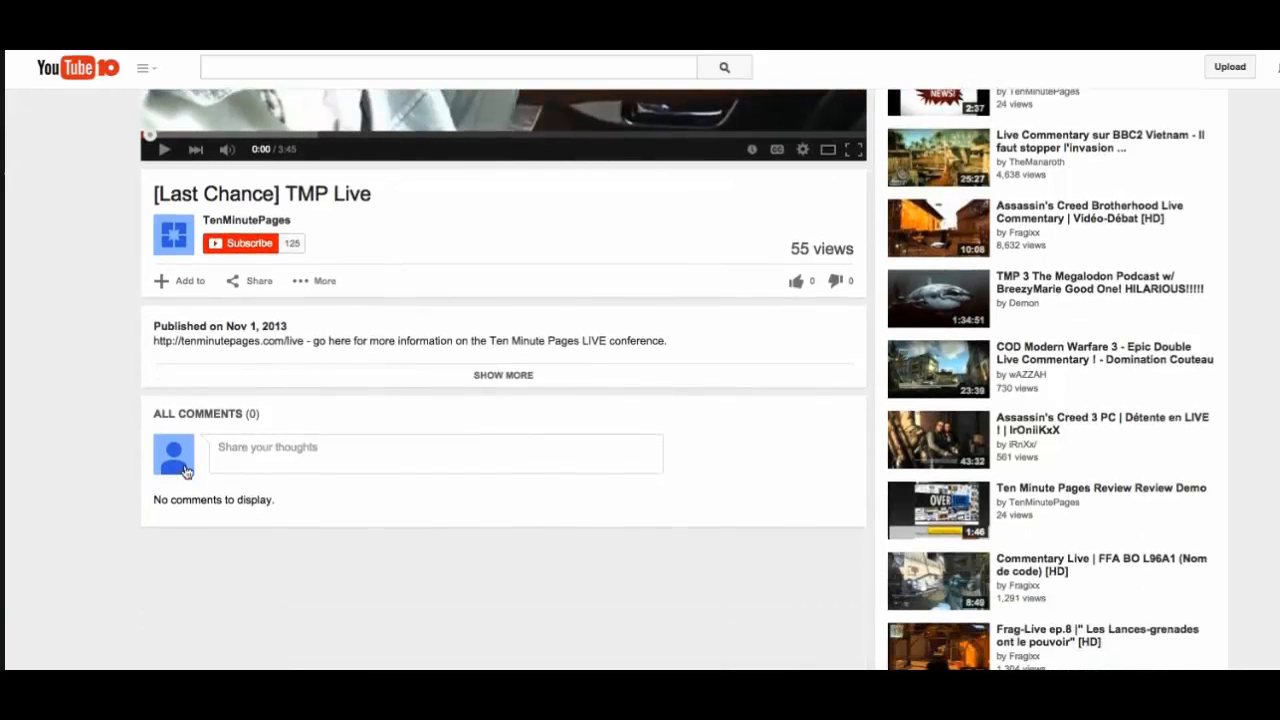
{"action": "scroll", "coordinate": [131, 366], "scroll_direction": "up", "scroll_amount": 5}
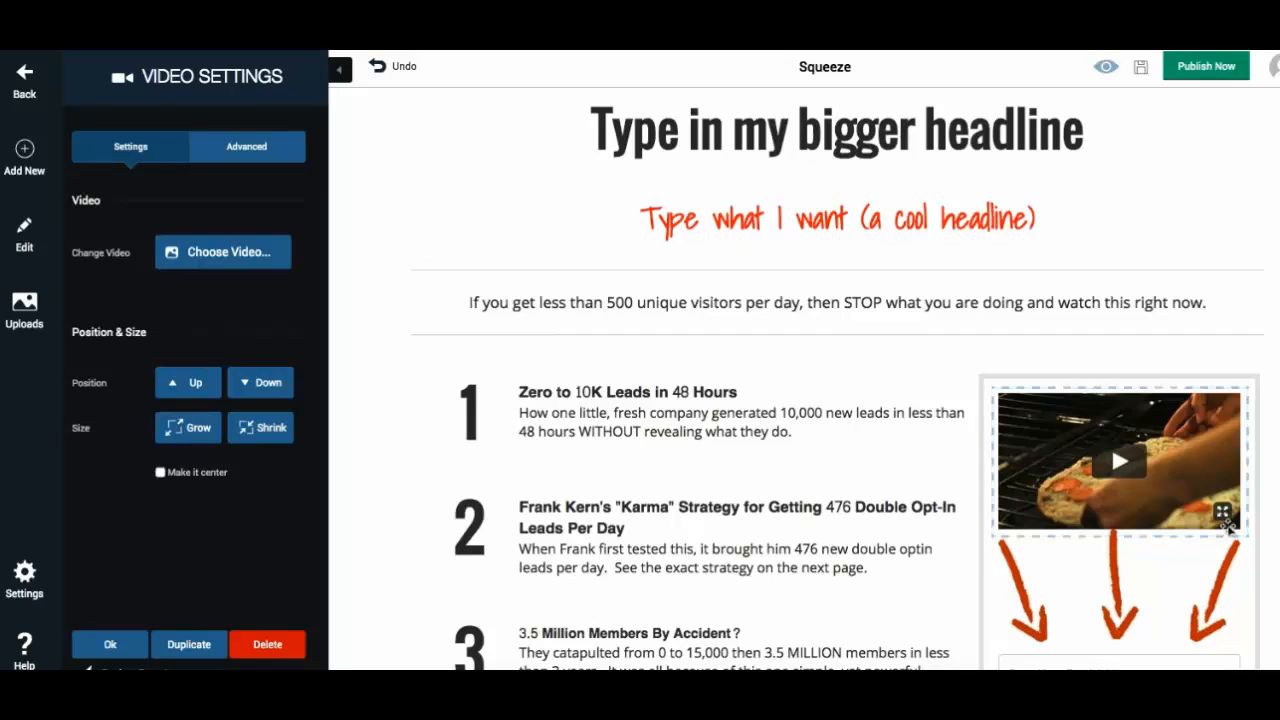
- Replace the sign-up box's video by pasting the TMP Live YouTube video's URL and updating it
{"action": "left_click", "coordinate": [227, 254]}
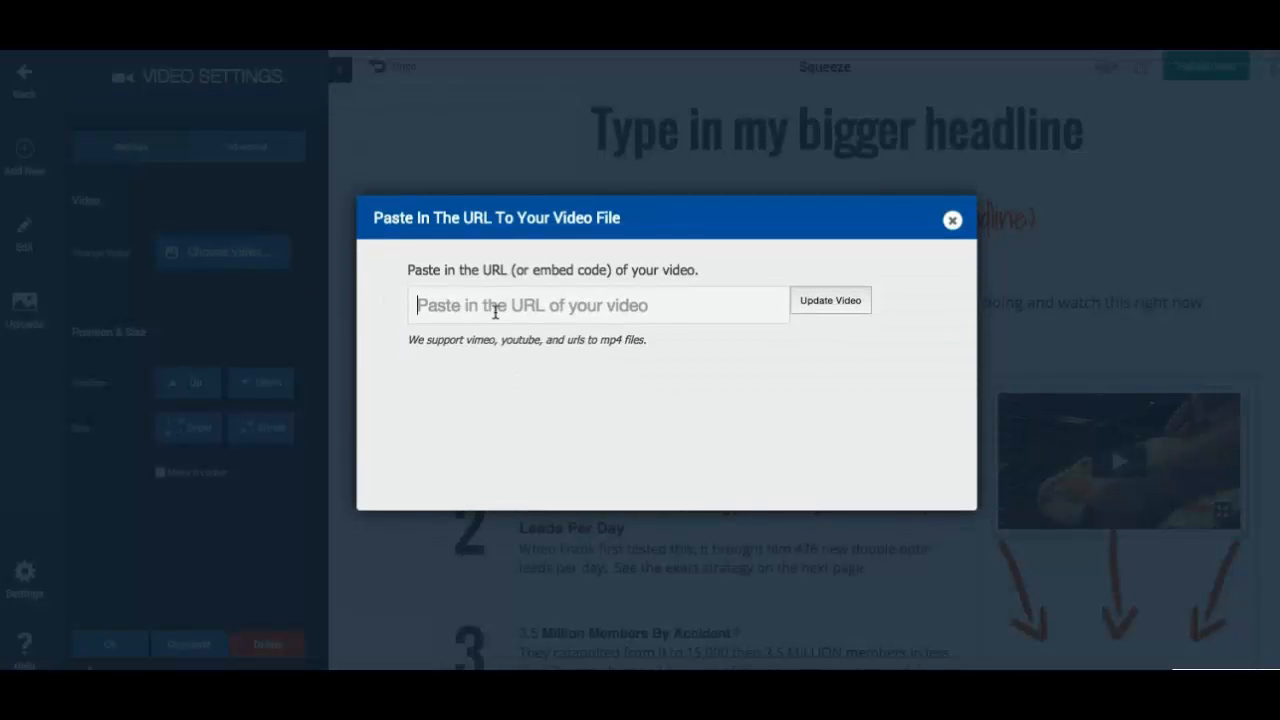
{"action": "type", "text": "https://www.youtube.com/watch?v=BEjLl30WOSU"}
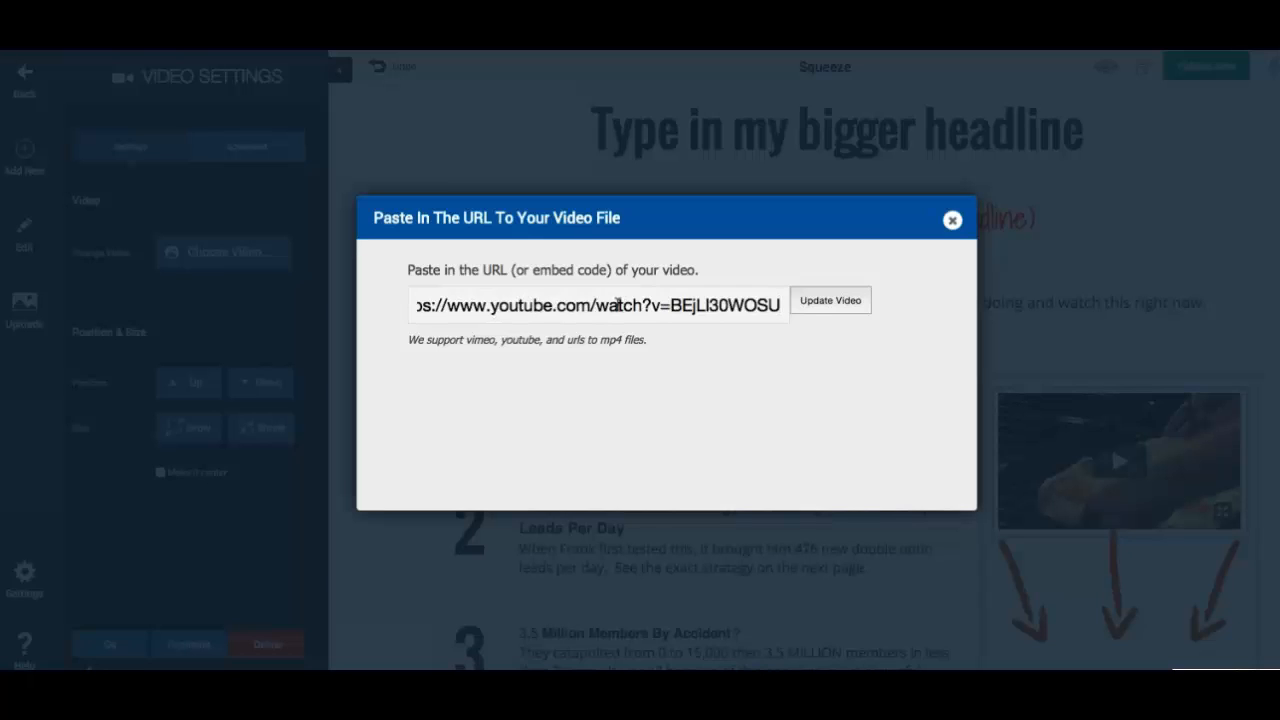
{"action": "left_click", "coordinate": [810, 303]}
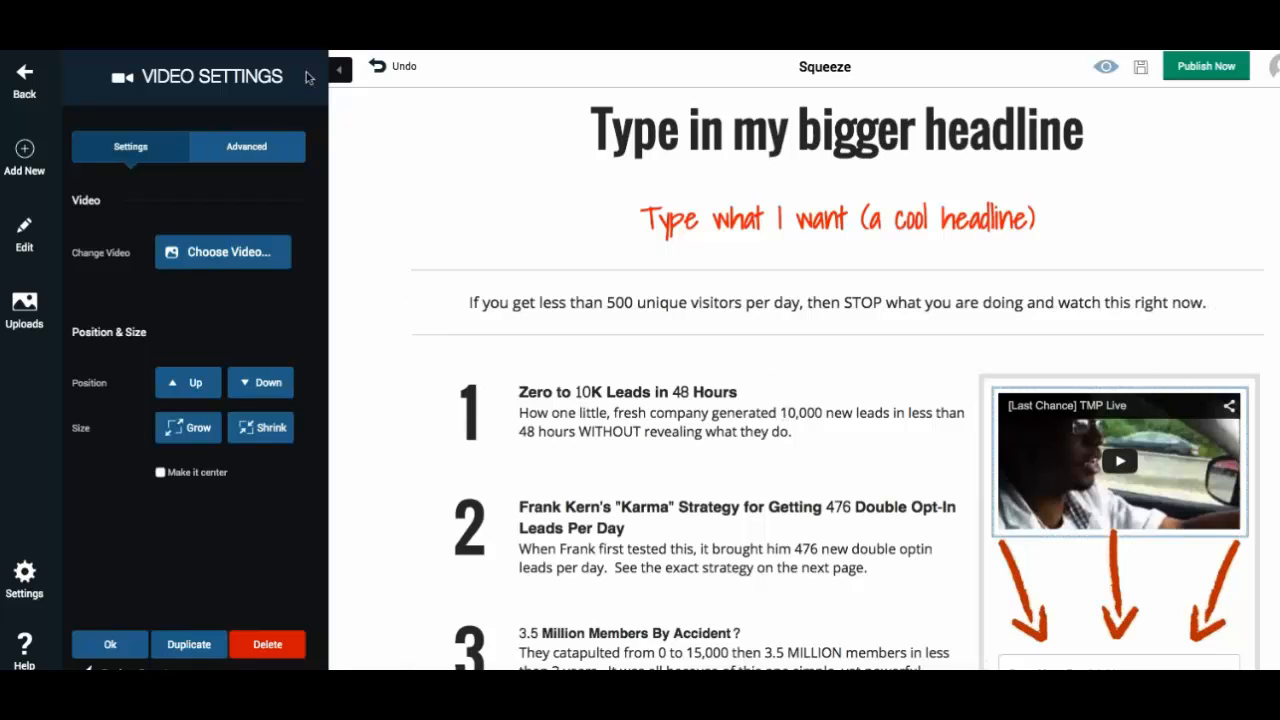
- Add a boxed-preset headline below the bigger headline reading "Testing out TMF!!!"
{"action": "left_click", "coordinate": [22, 152]}
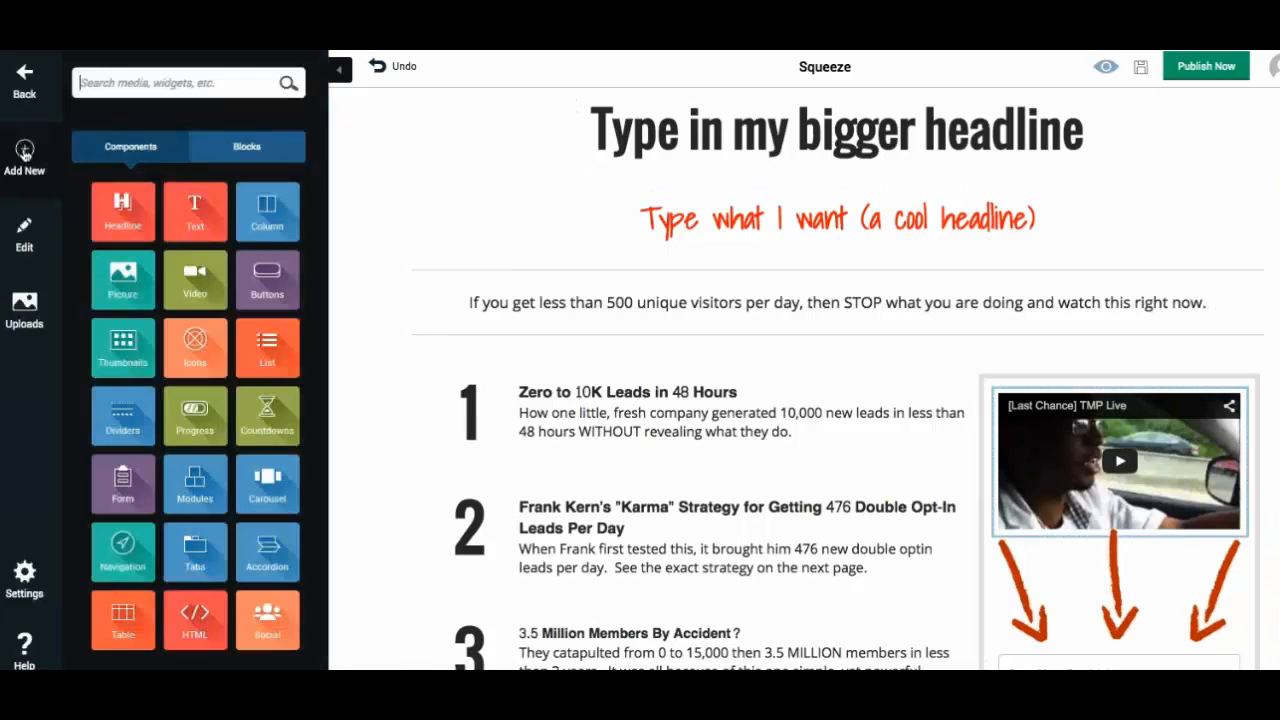
{"action": "left_click", "coordinate": [114, 218]}
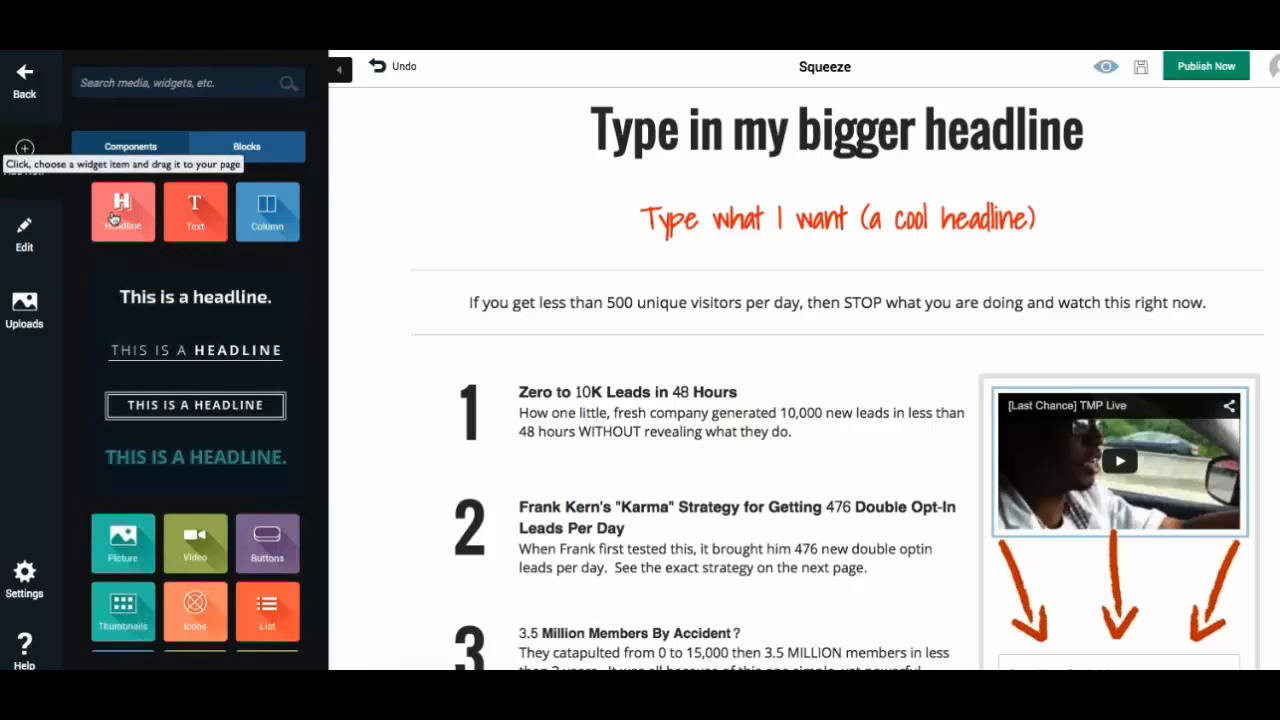
{"action": "scroll", "coordinate": [206, 409], "scroll_direction": "down", "scroll_amount": 2}
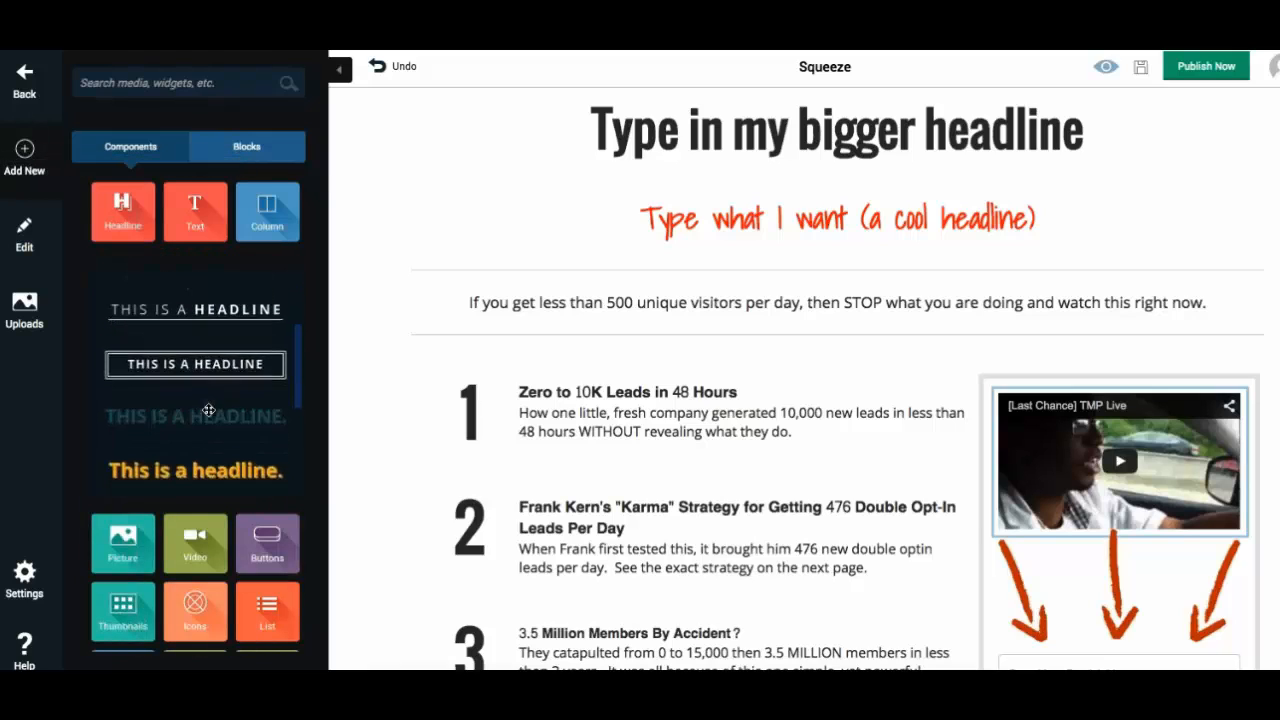
{"action": "scroll", "coordinate": [208, 410], "scroll_direction": "up", "scroll_amount": 2}
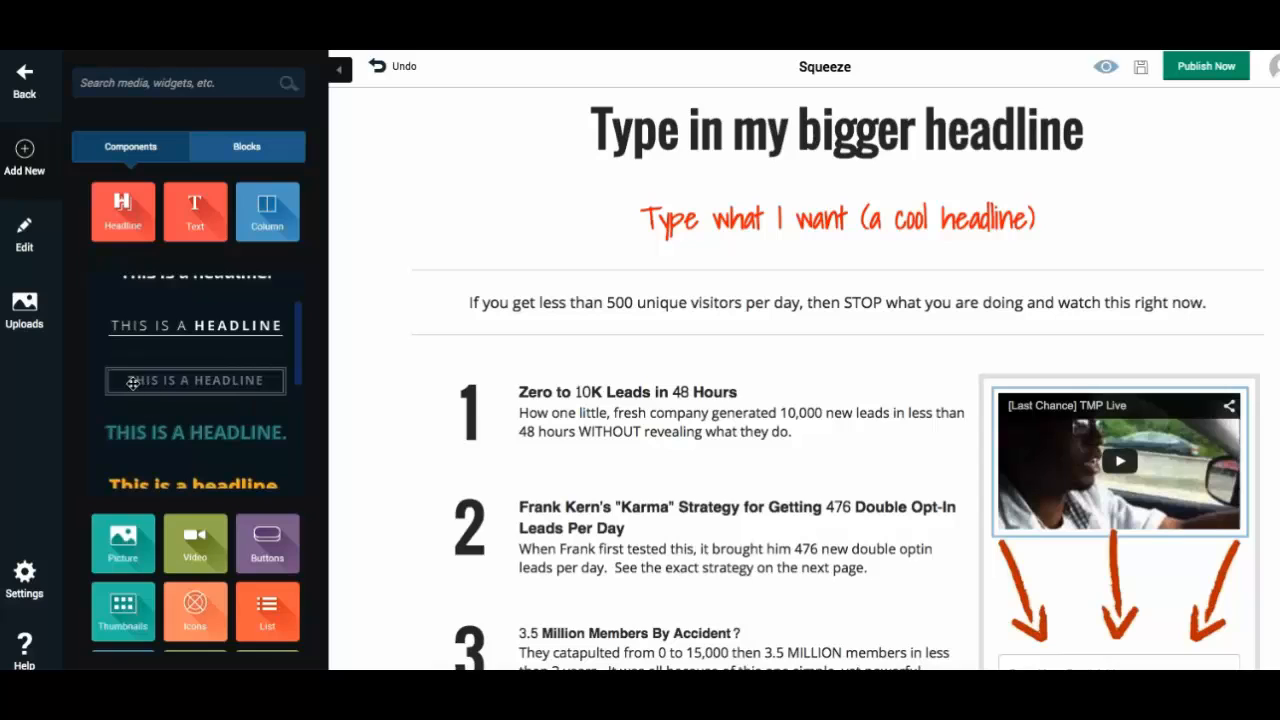
{"action": "left_click_drag", "start_coordinate": [128, 383], "coordinate": [737, 200]}
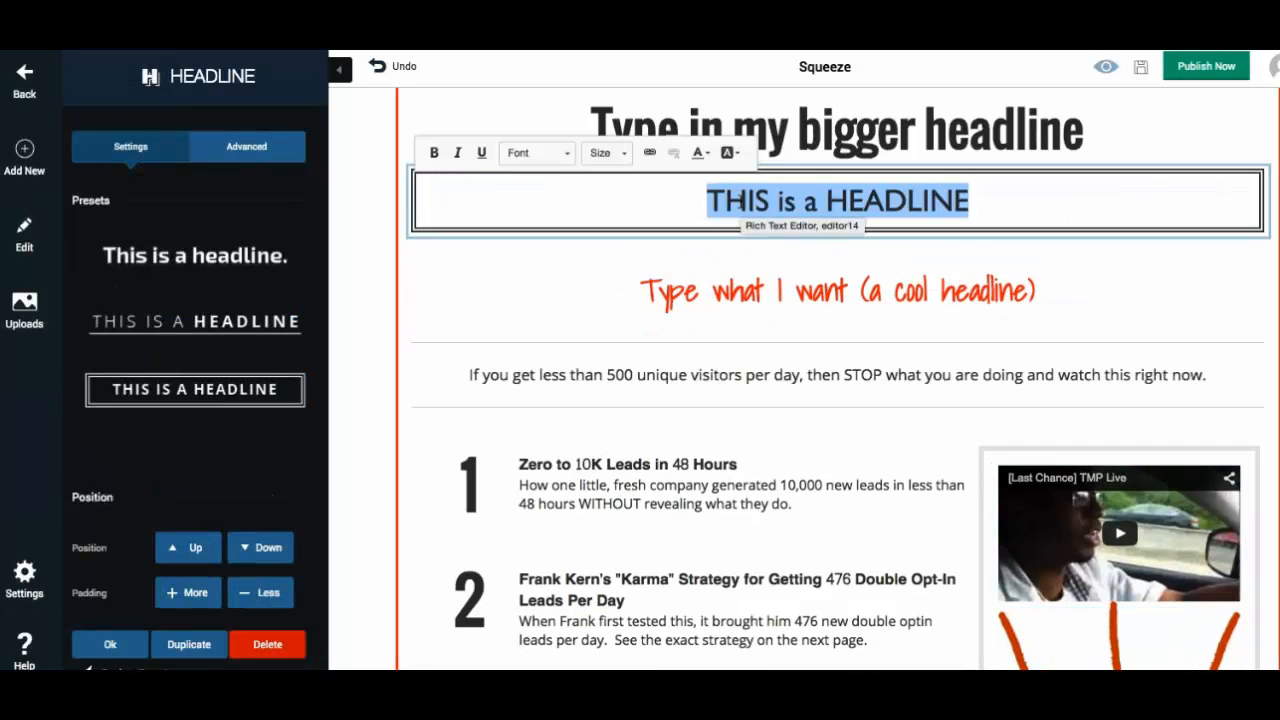
{"action": "type", "text": "Testing out TM"}
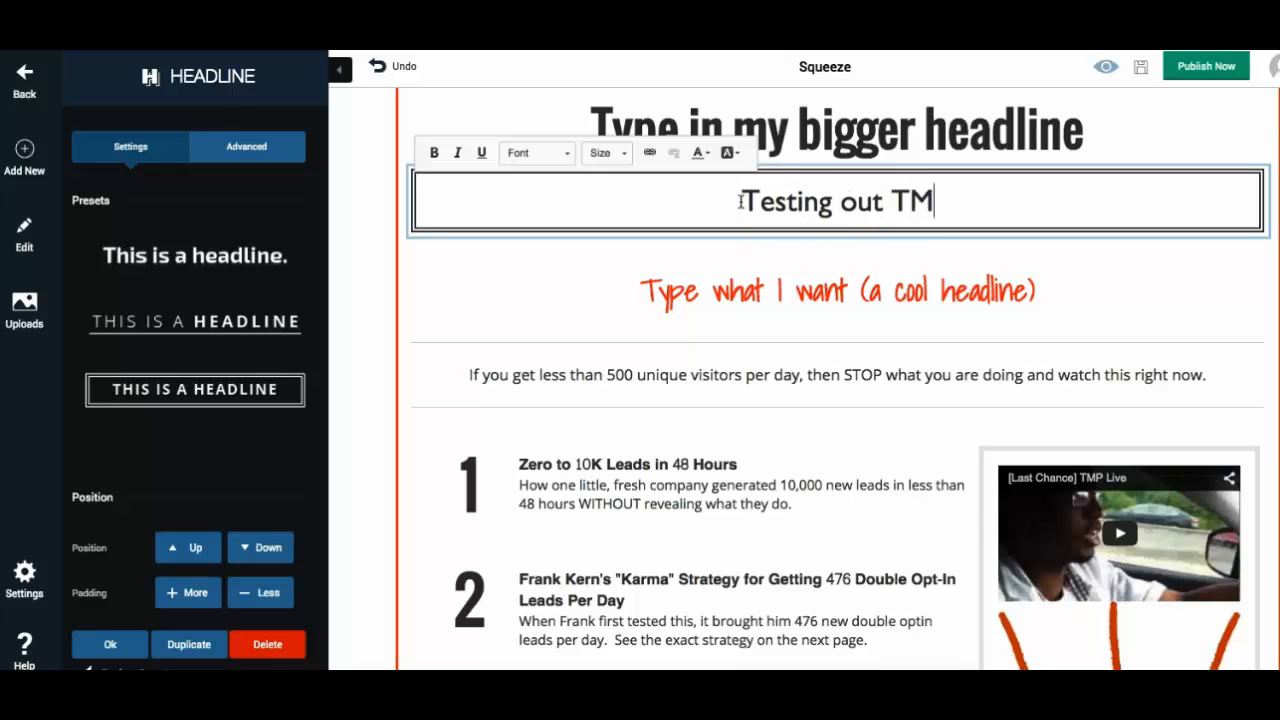
{"action": "type", "text": "F!!!"}
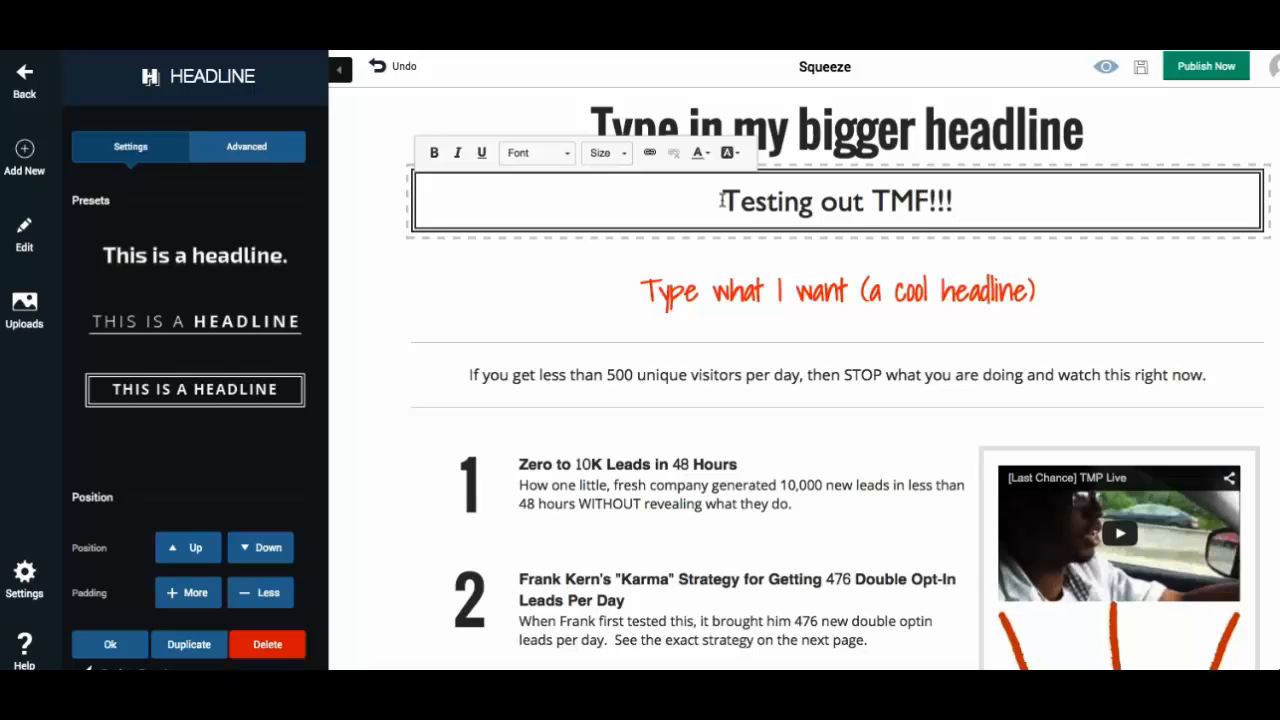
- Preview other presets on the new headline, reapply the boxed style, then remove the headline from the page
{"action": "left_click", "coordinate": [277, 237]}
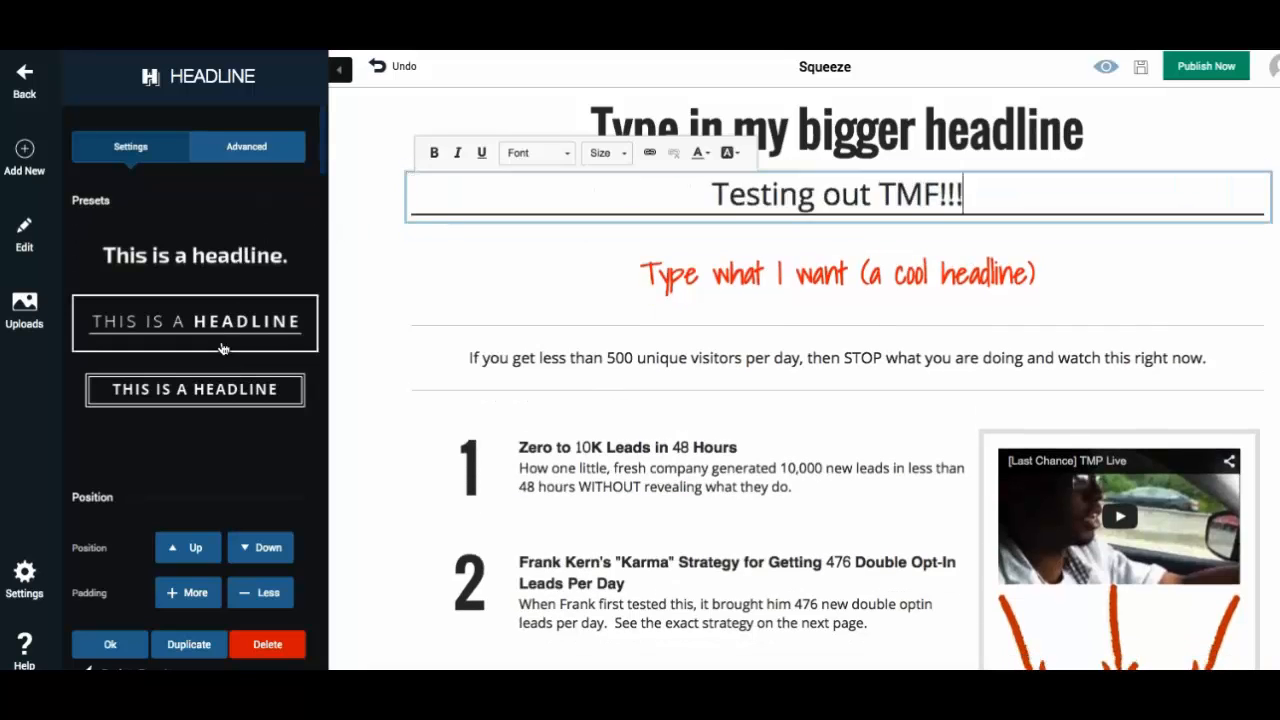
{"action": "scroll", "coordinate": [227, 374], "scroll_direction": "down", "scroll_amount": 2}
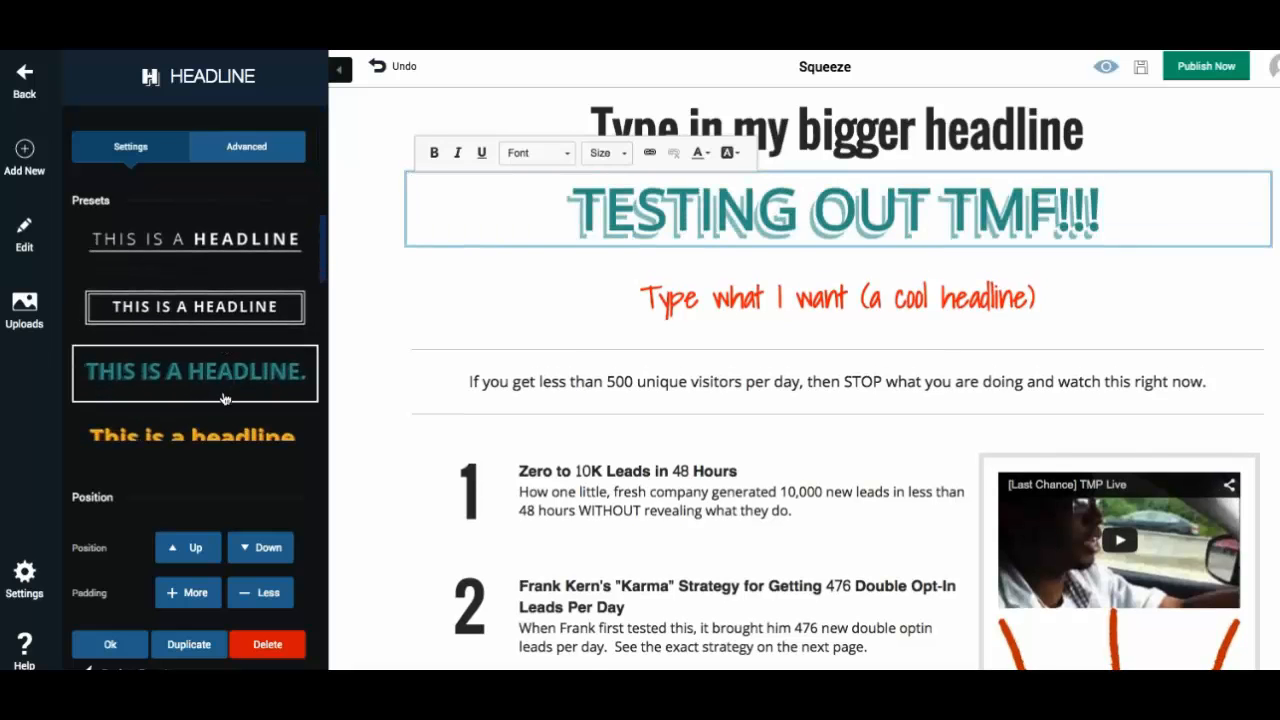
{"action": "scroll", "coordinate": [220, 385], "scroll_direction": "down", "scroll_amount": 1}
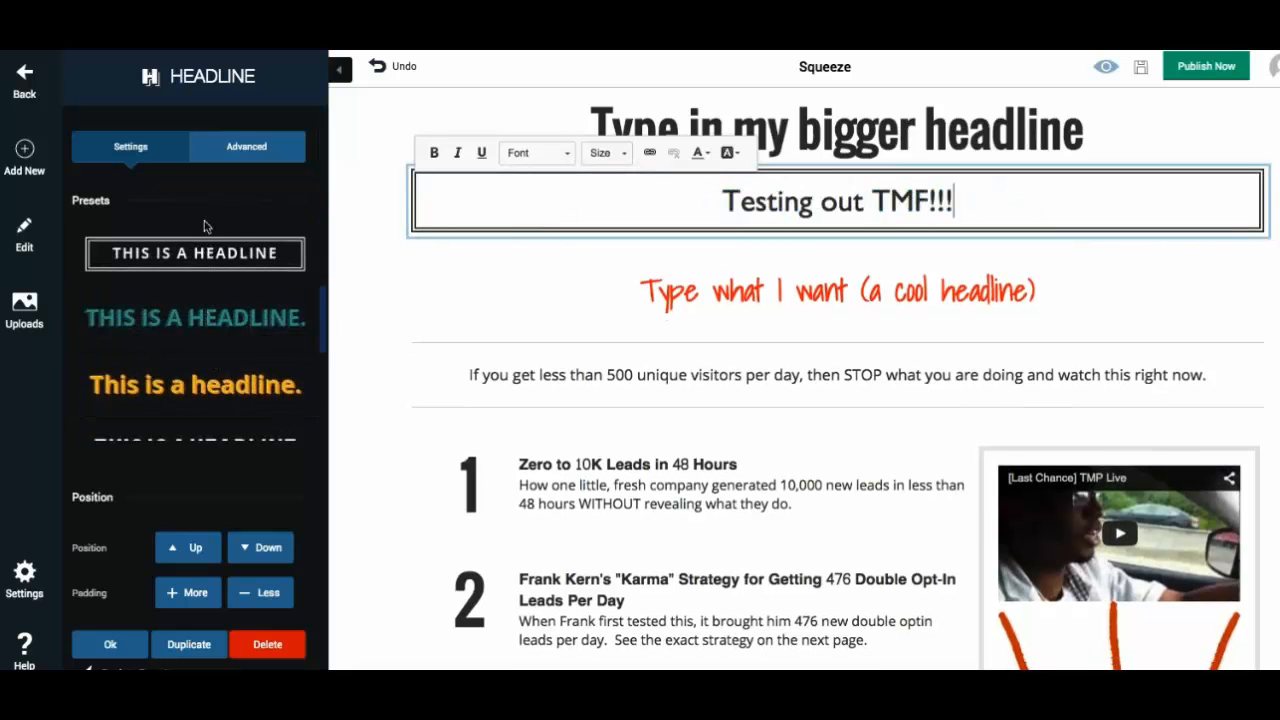
{"action": "scroll", "coordinate": [190, 300], "scroll_direction": "up", "scroll_amount": 2}
{"action": "scroll", "coordinate": [188, 300], "scroll_direction": "up", "scroll_amount": 1}
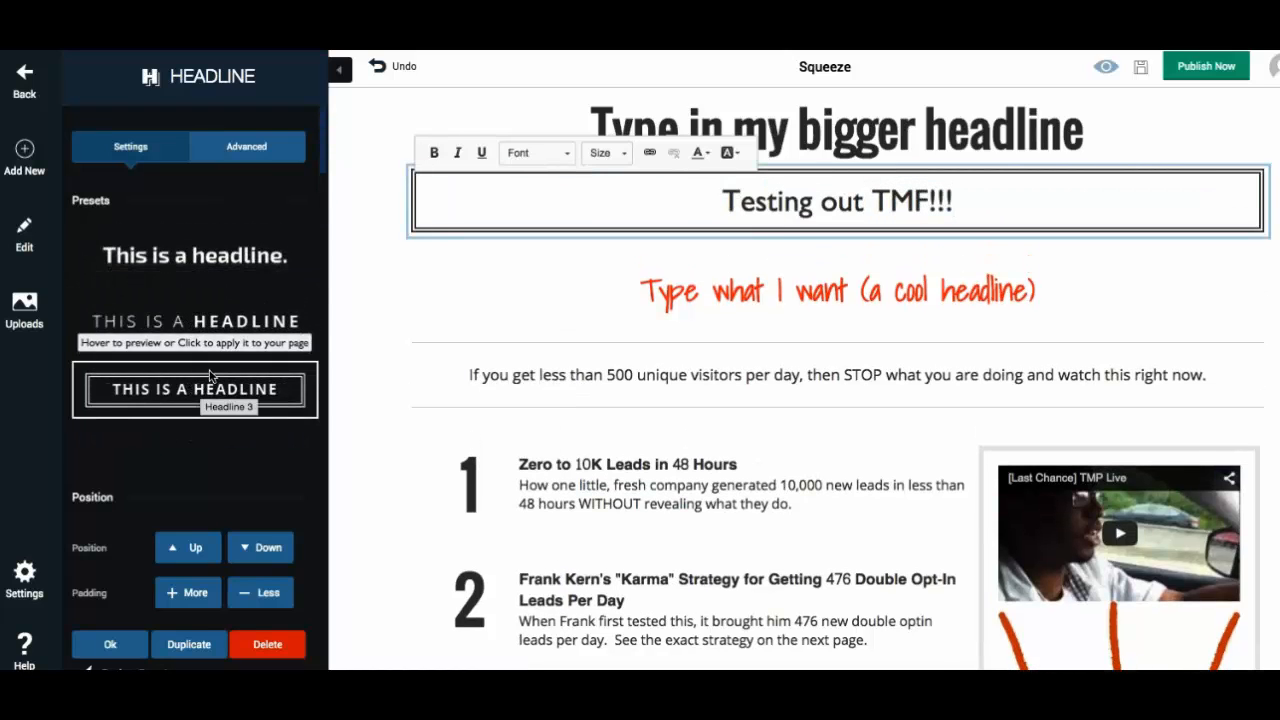
{"action": "left_click", "coordinate": [196, 388]}
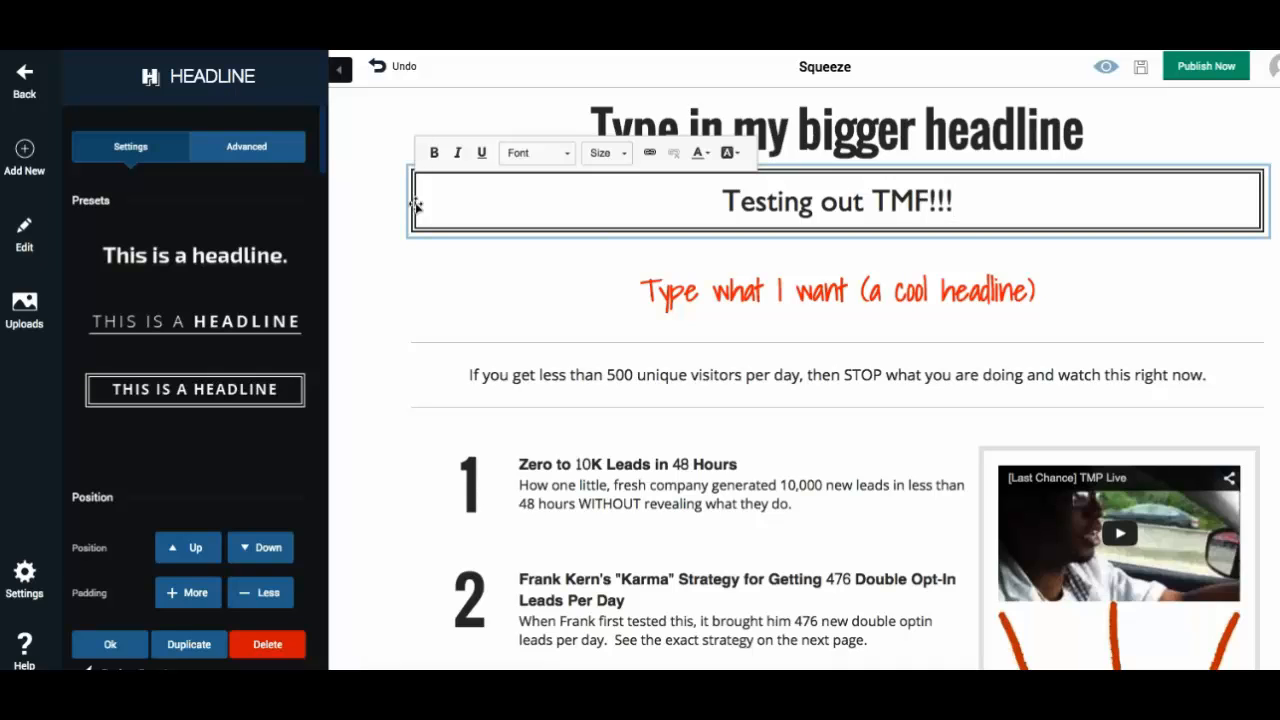
{"action": "left_click_drag", "start_coordinate": [417, 205], "coordinate": [257, 218]}
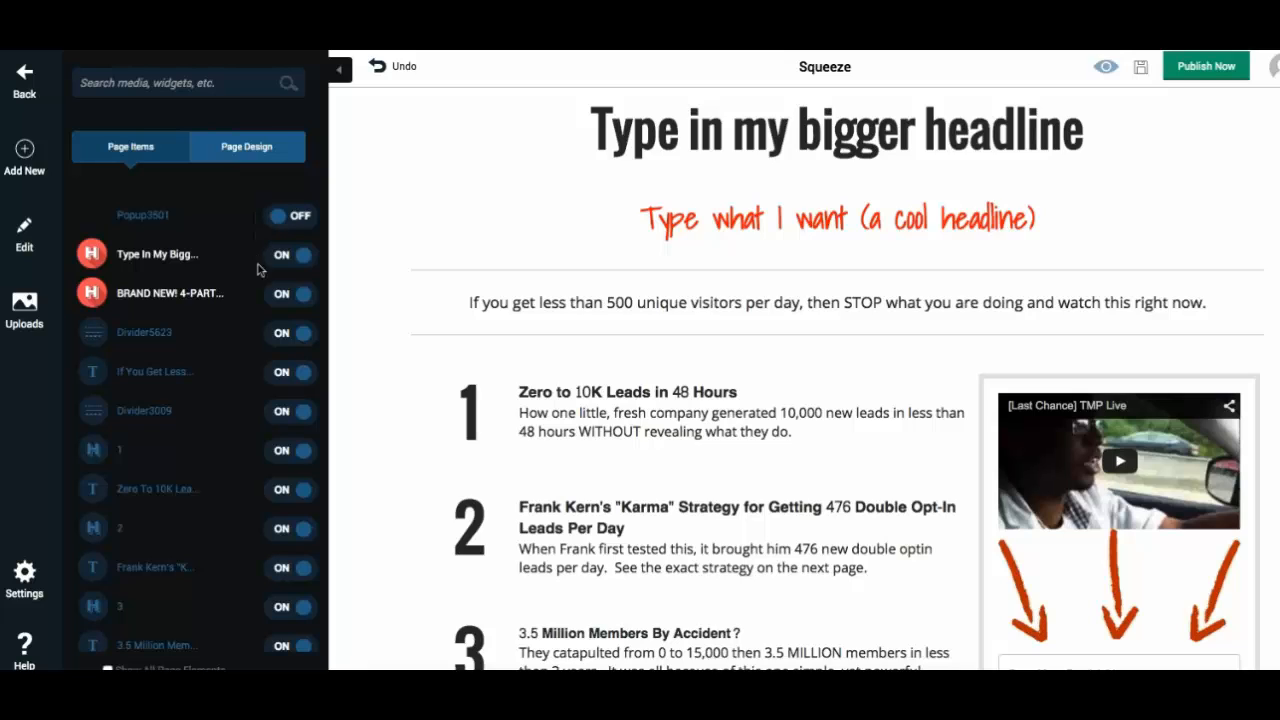
- Search components for a button, place a Sign Up Now button below the small headline, then remove it
{"action": "left_click", "coordinate": [18, 150]}
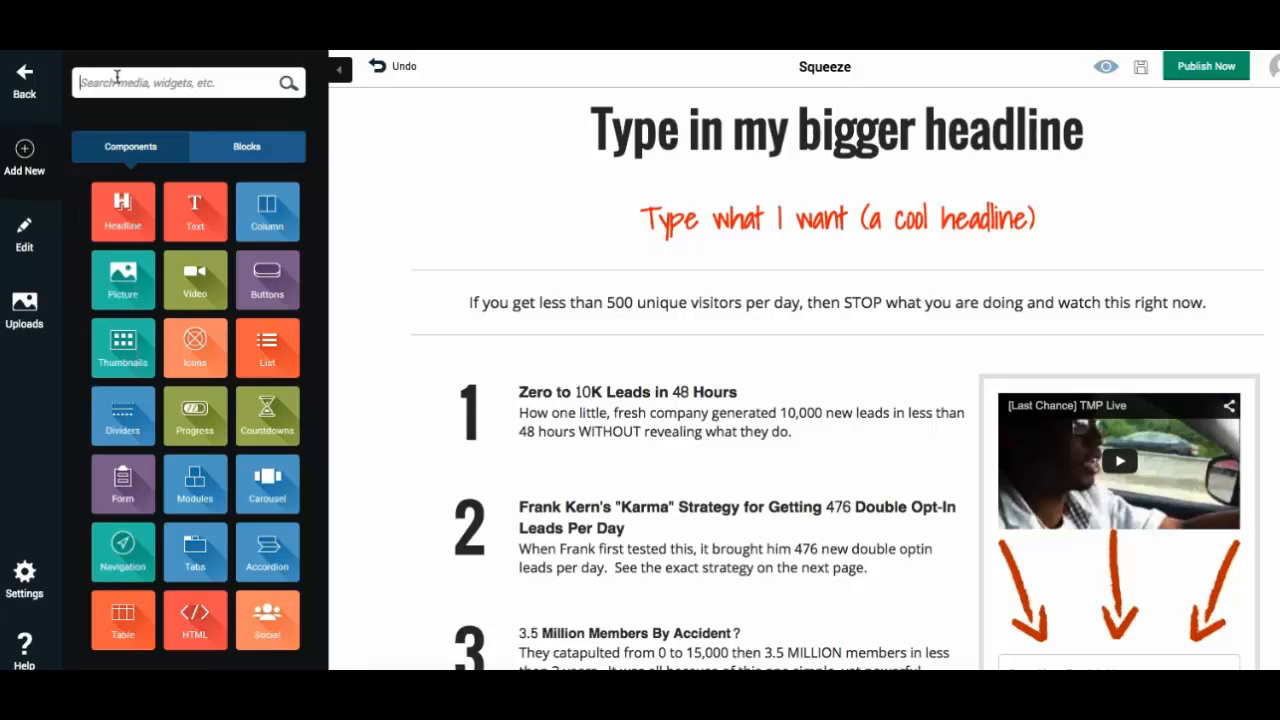
{"action": "type", "text": "b"}
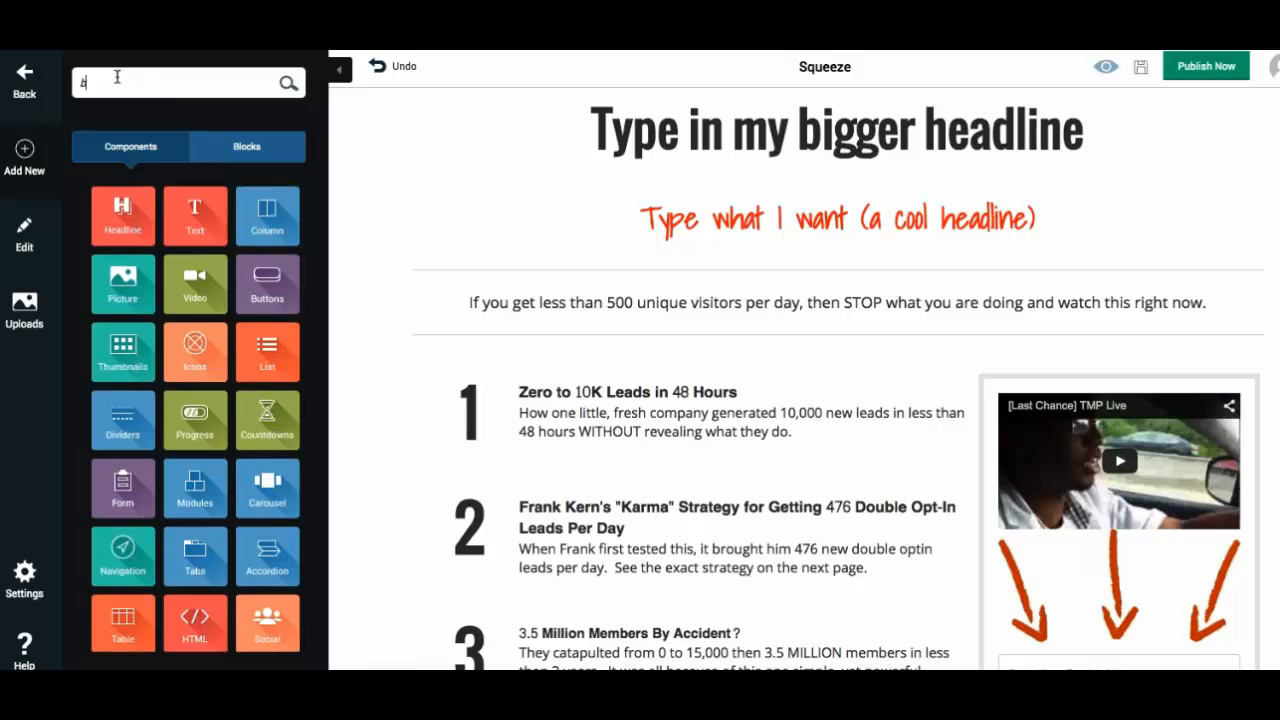
{"action": "type", "text": "utton"}
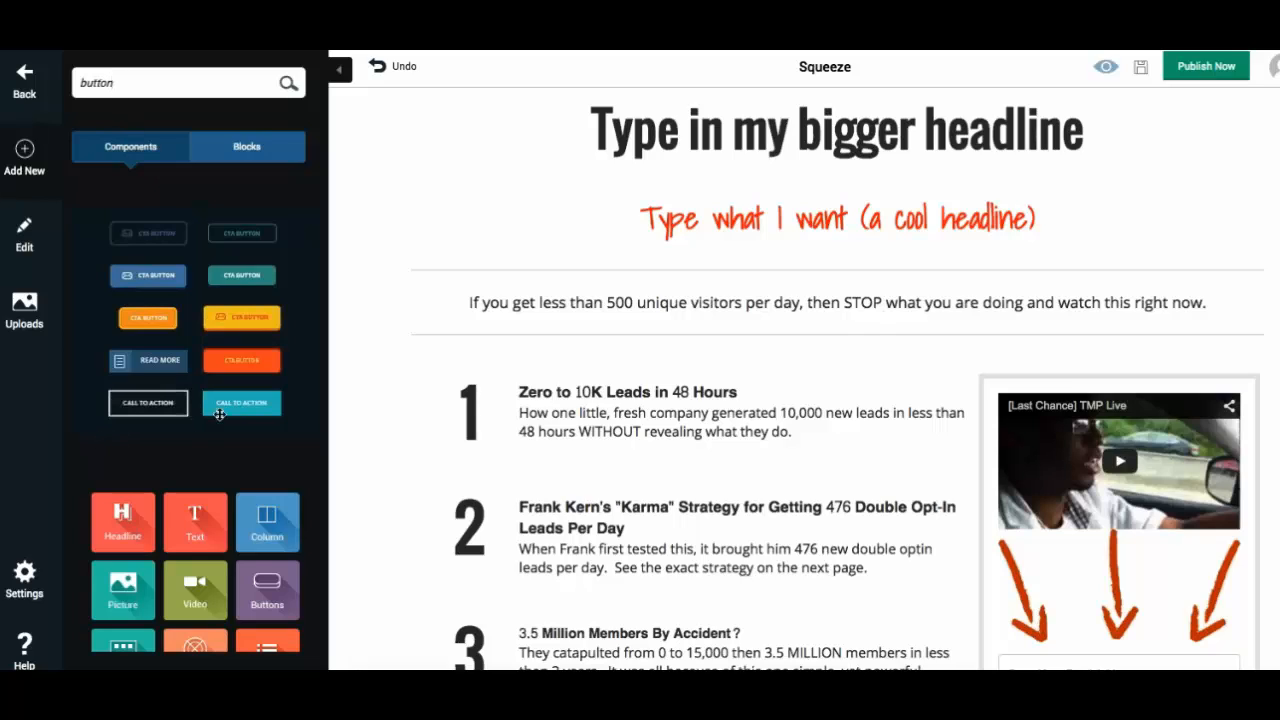
{"action": "left_click_drag", "start_coordinate": [217, 370], "coordinate": [790, 270]}
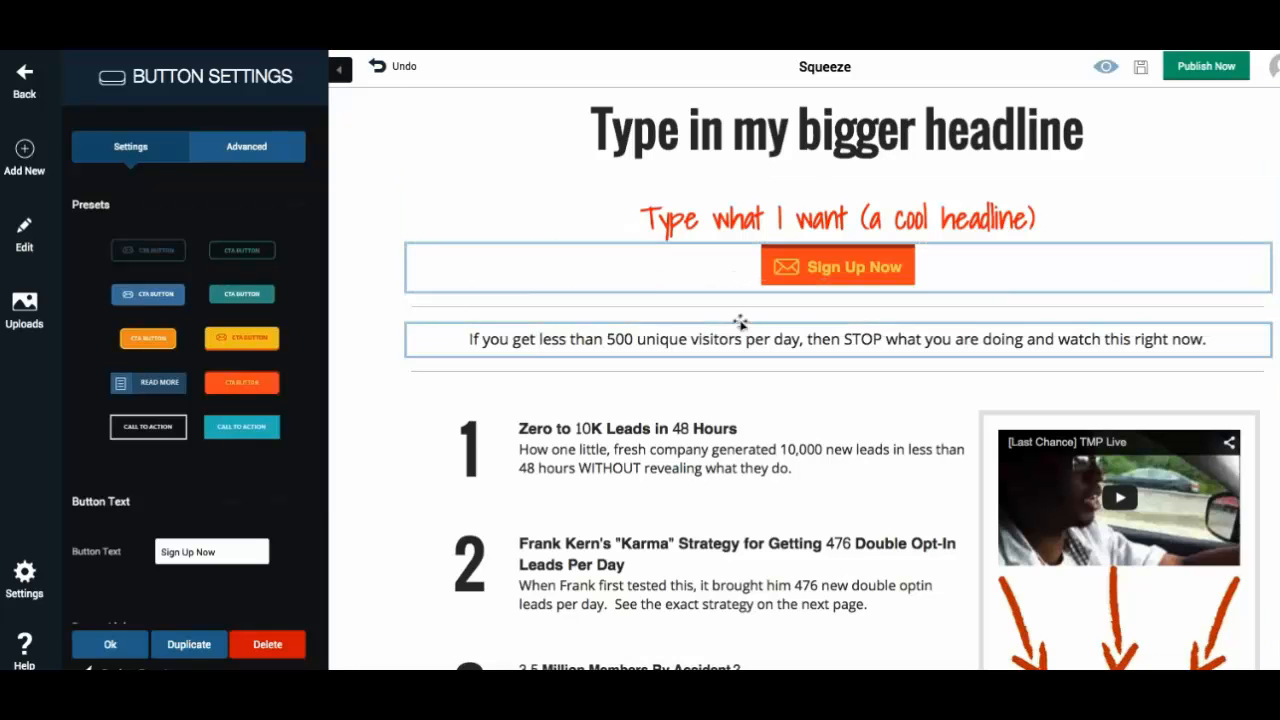
{"action": "left_click_drag", "start_coordinate": [680, 263], "coordinate": [215, 270]}
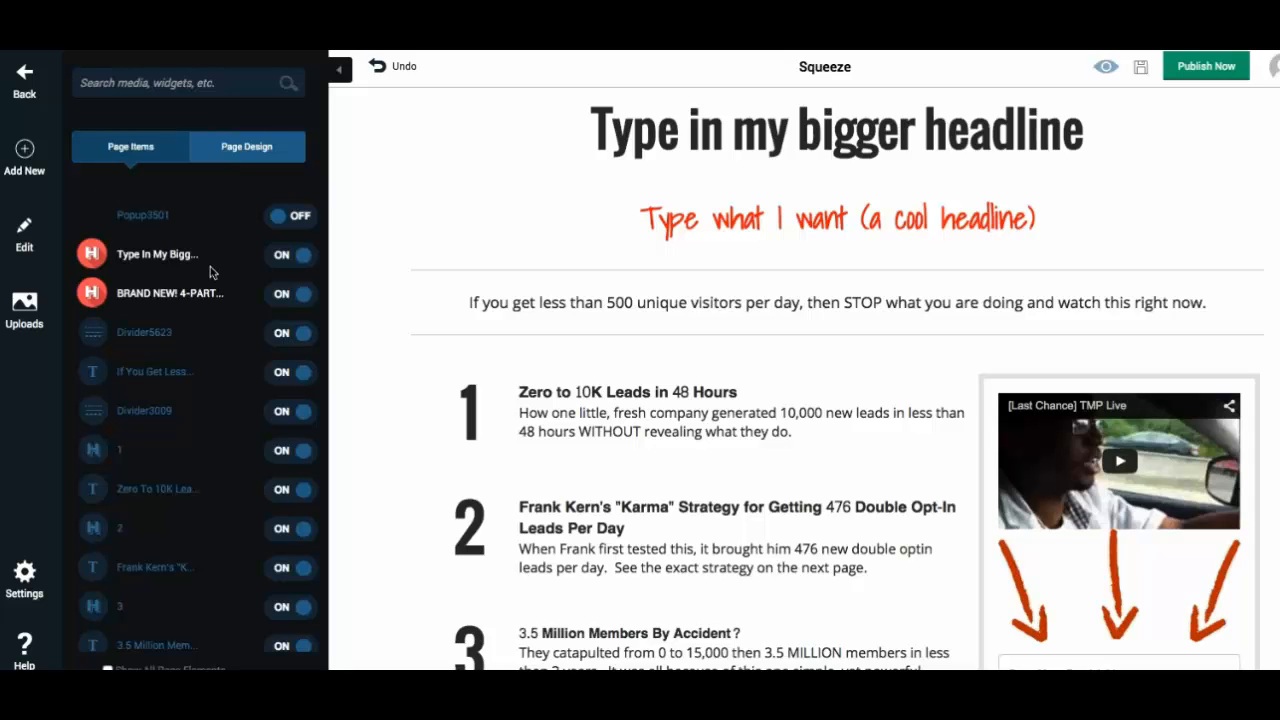
- Open the page's autoresponder settings and choose Infusionsoft as the autoresponder source
{"action": "left_click", "coordinate": [33, 166]}
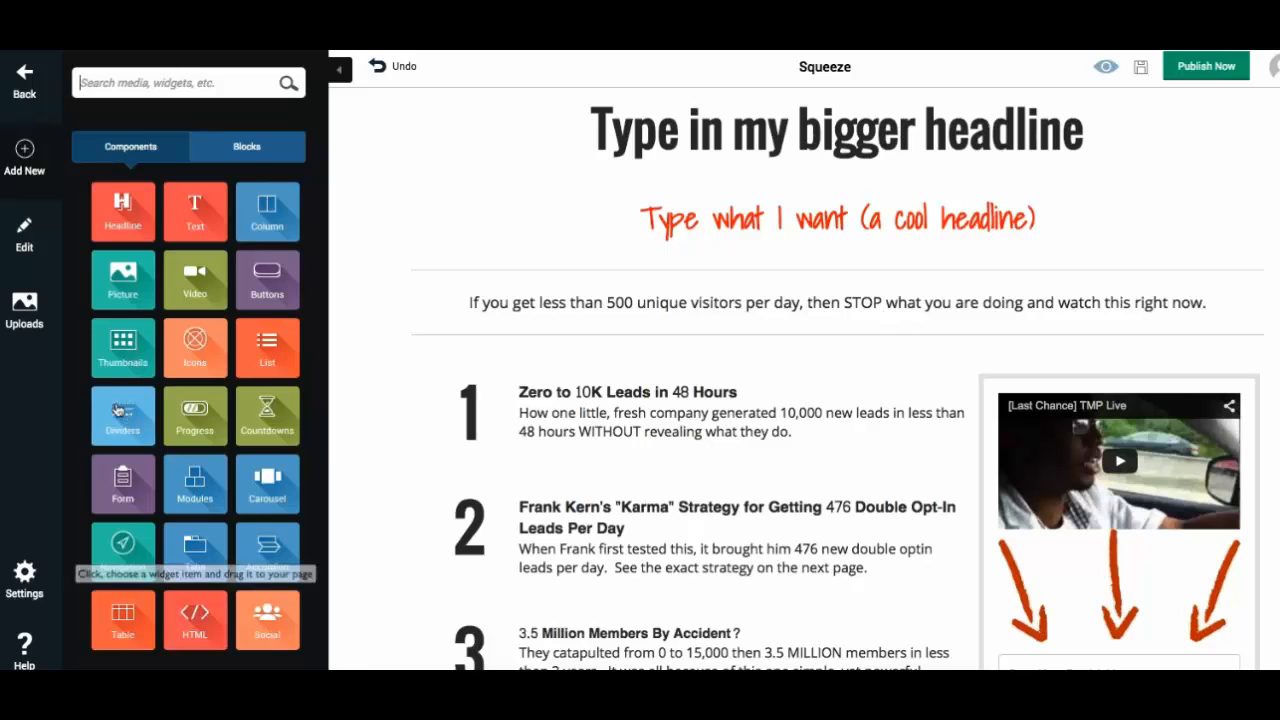
{"action": "left_click", "coordinate": [25, 574]}
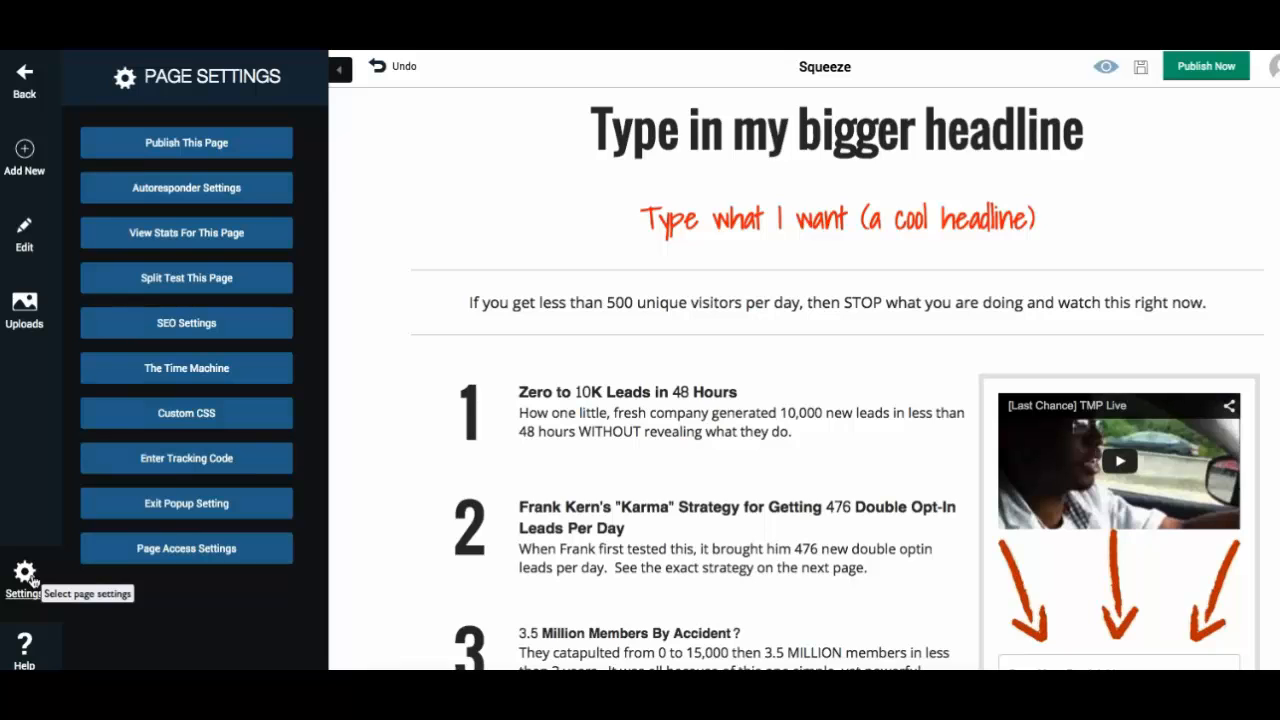
{"action": "scroll", "coordinate": [998, 432], "scroll_direction": "down", "scroll_amount": 2}
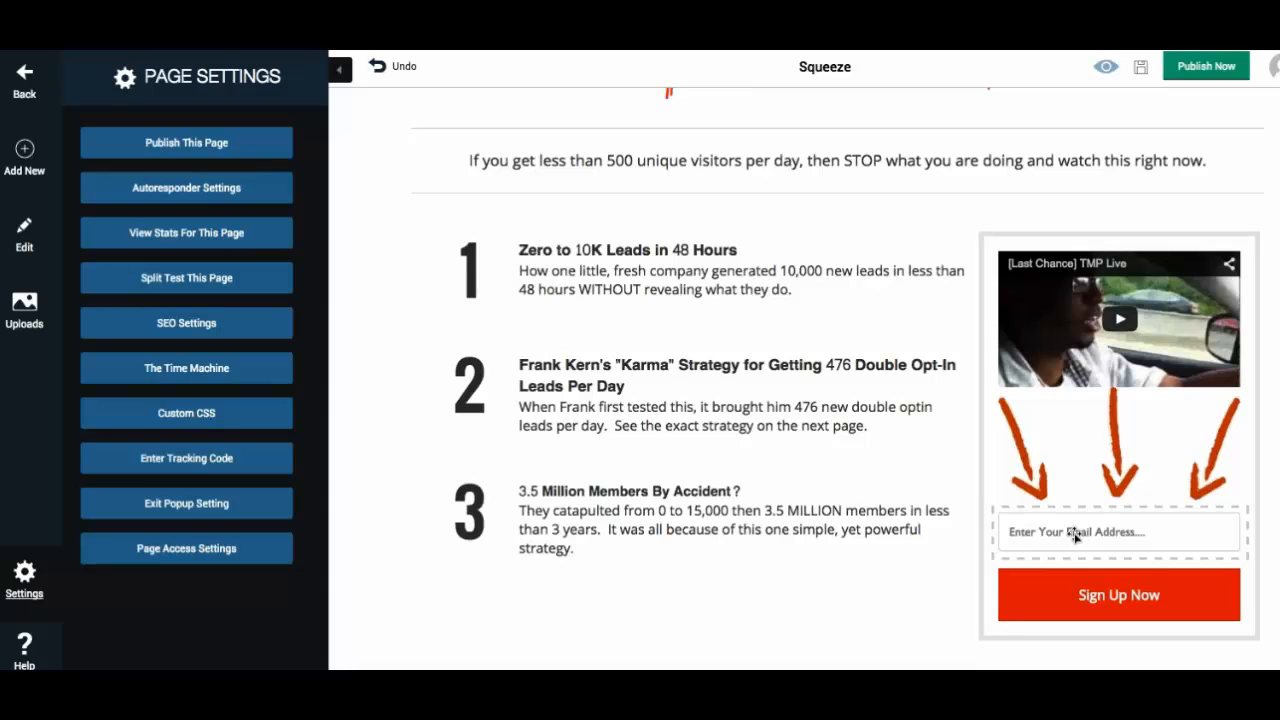
{"action": "left_click", "coordinate": [190, 195]}
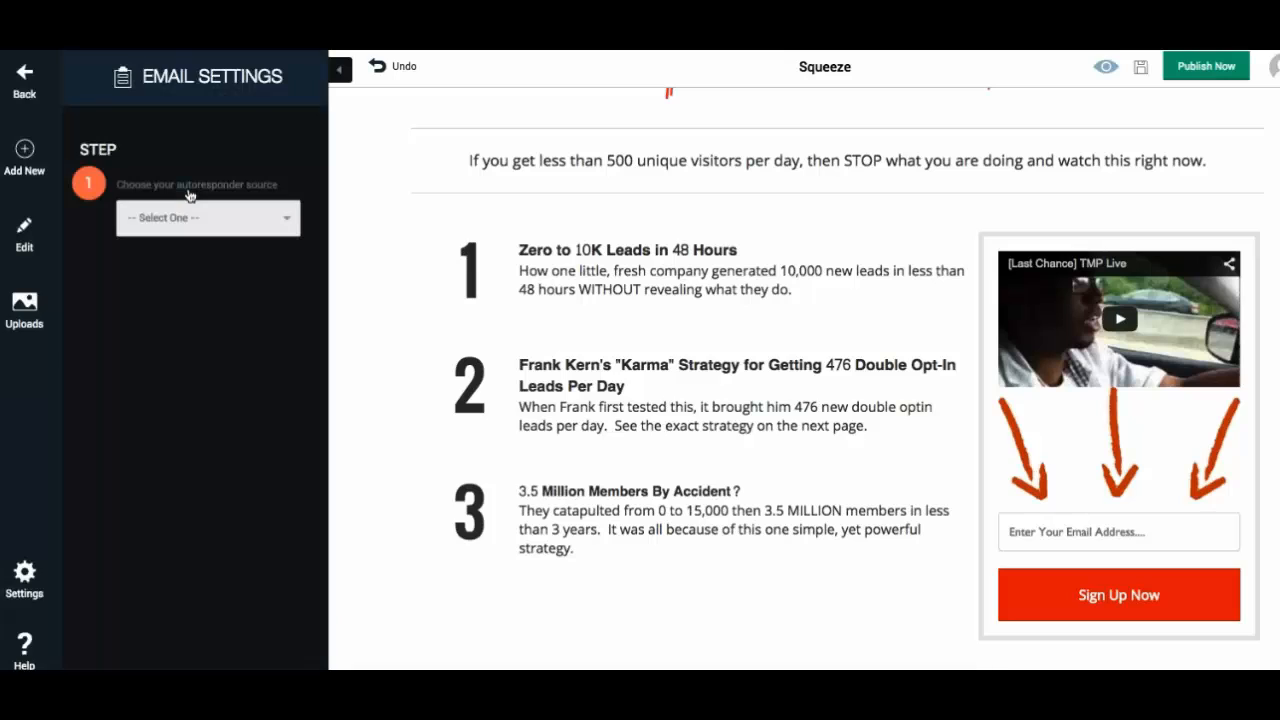
{"action": "left_click", "coordinate": [177, 214]}
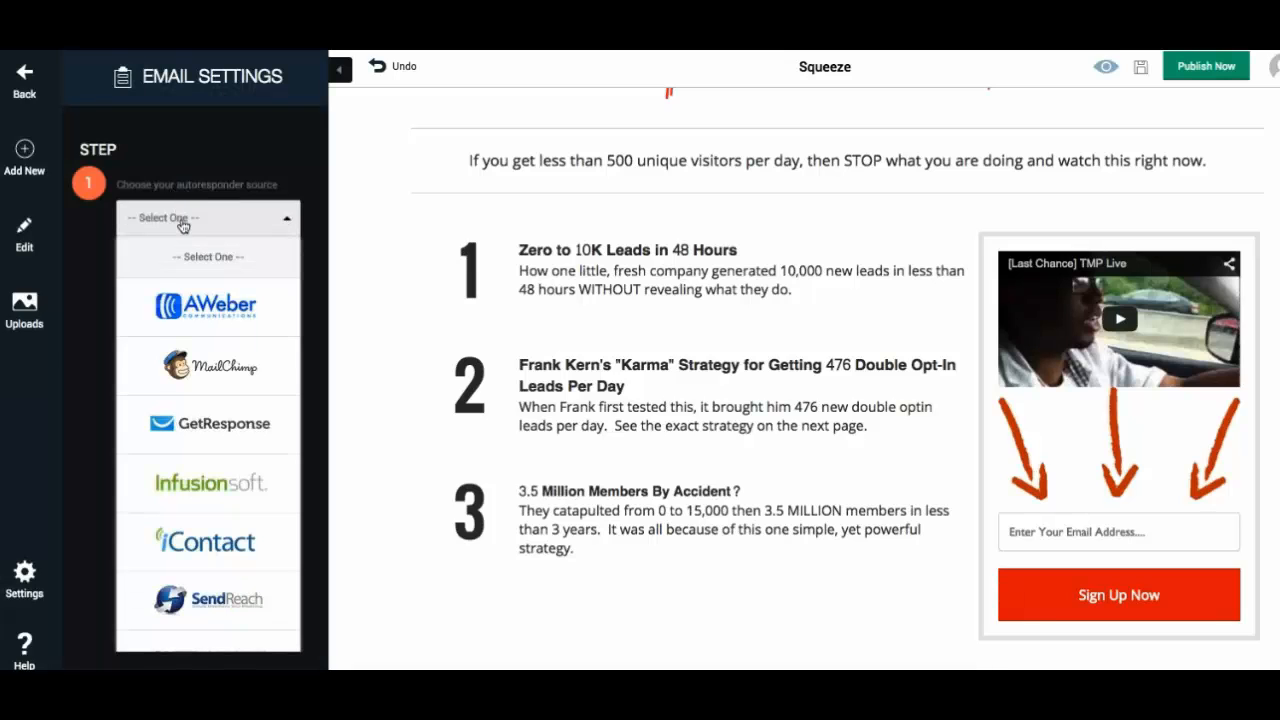
{"action": "scroll", "coordinate": [228, 445], "scroll_direction": "down", "scroll_amount": 1}
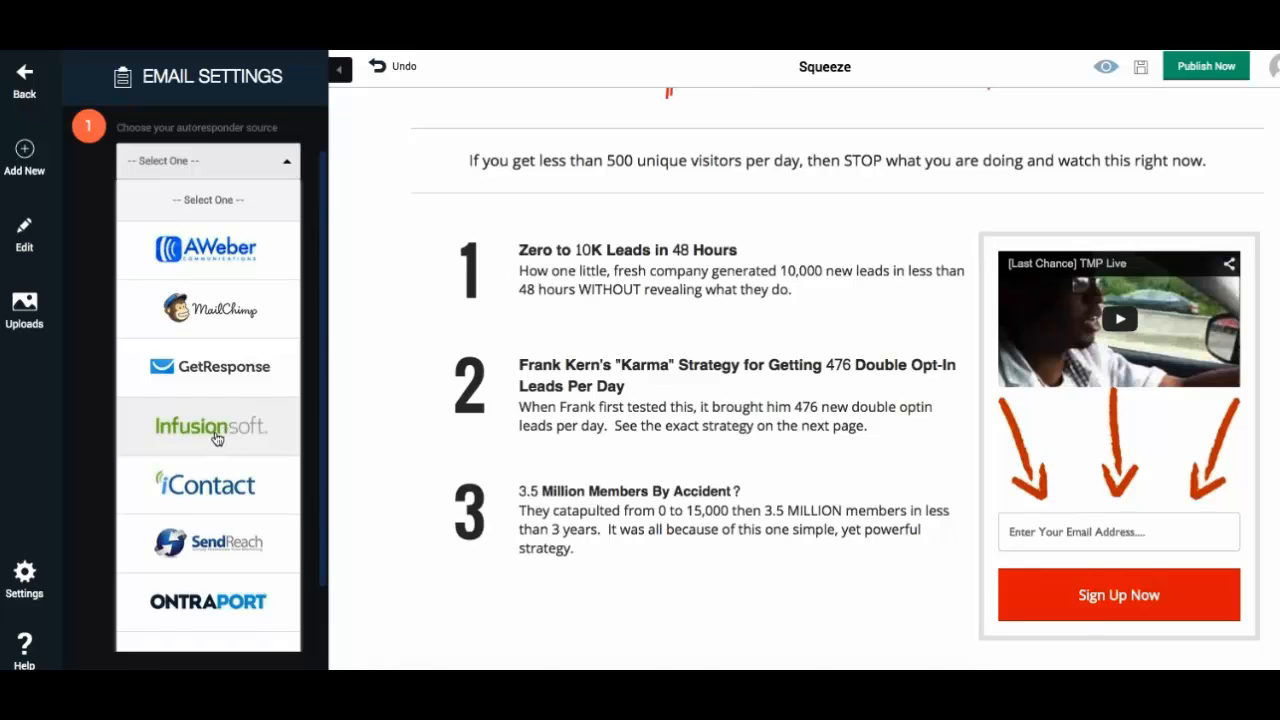
{"action": "left_click", "coordinate": [215, 431]}
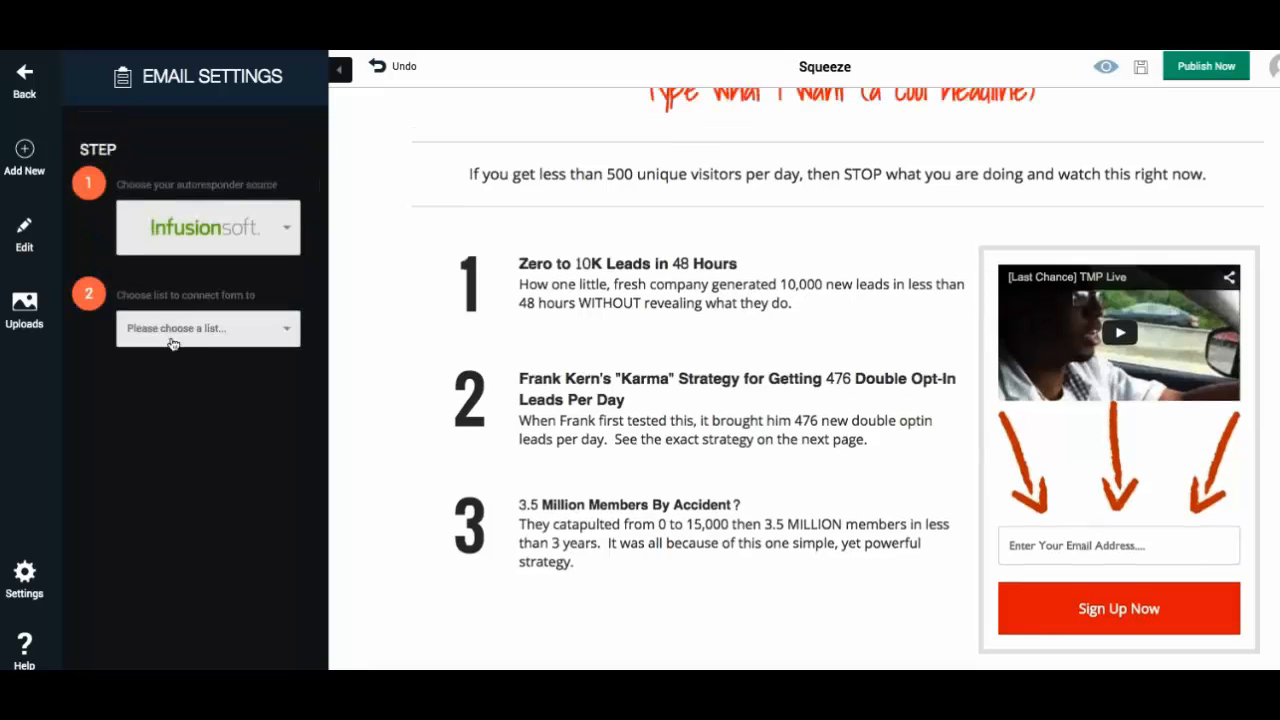
- Connect the form to the Default Legacy Form list and return to page settings
{"action": "left_click", "coordinate": [173, 341]}
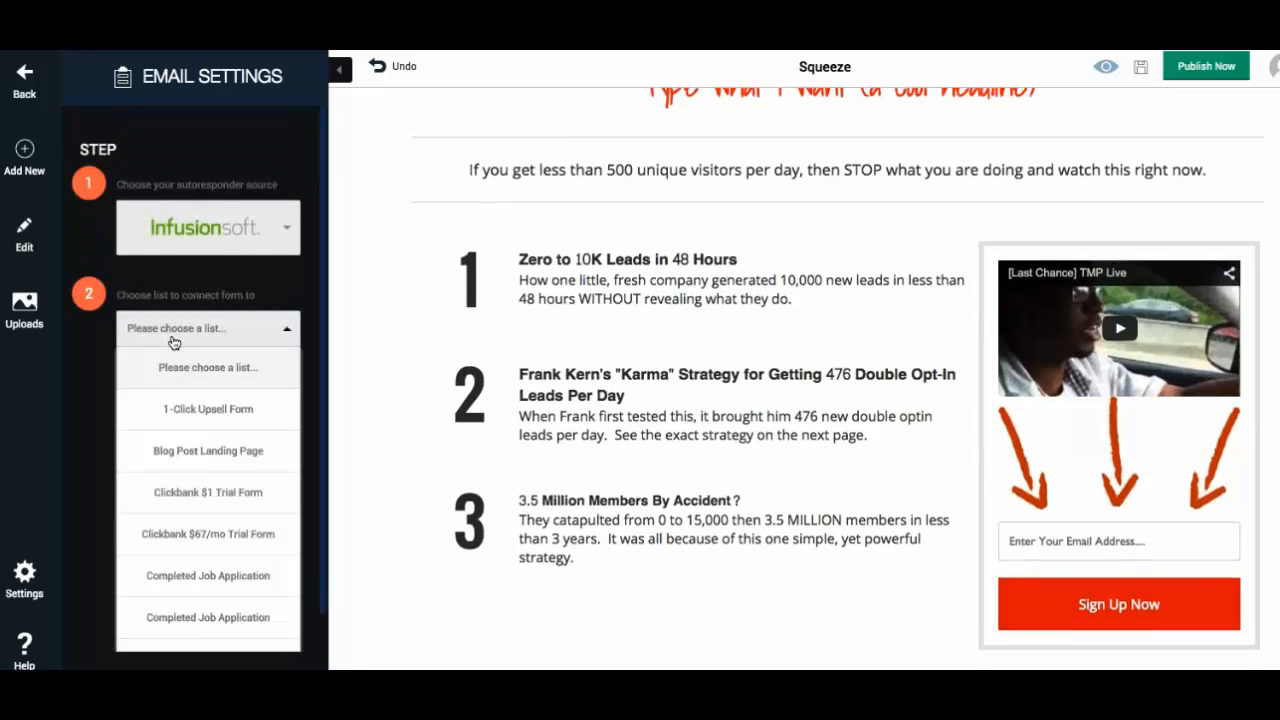
{"action": "scroll", "coordinate": [226, 565], "scroll_direction": "down", "scroll_amount": 2}
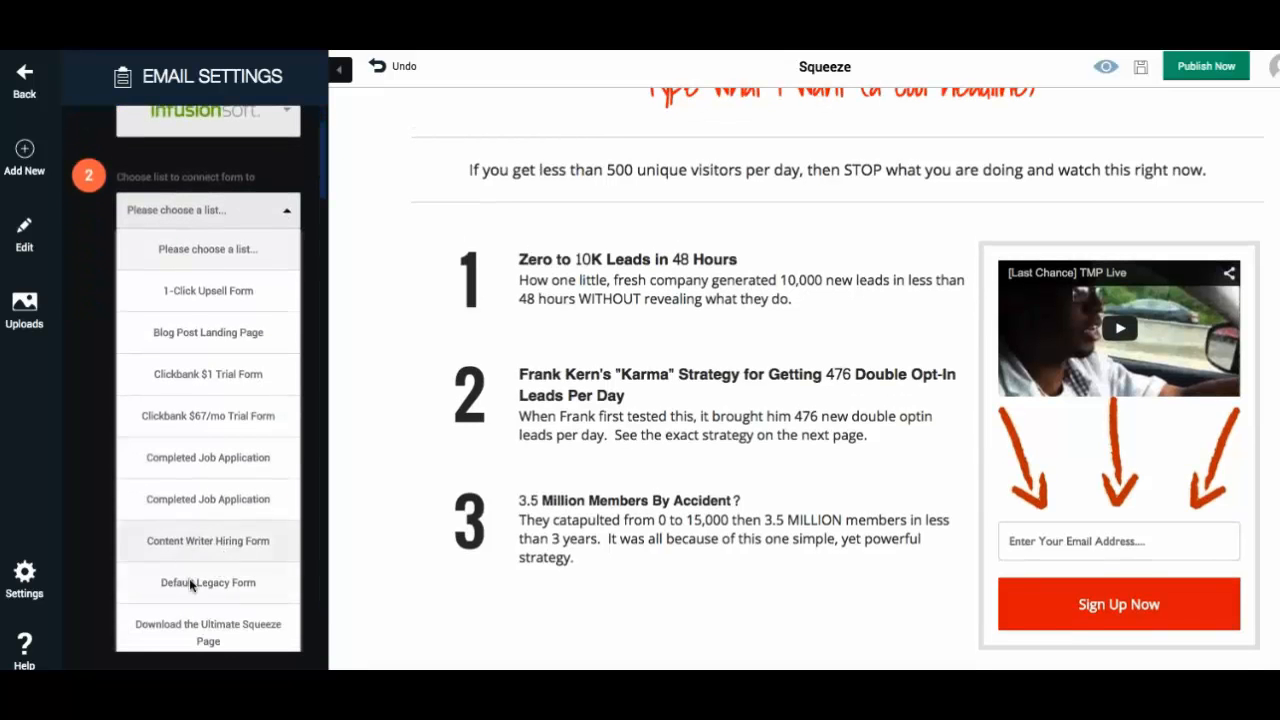
{"action": "left_click", "coordinate": [189, 579]}
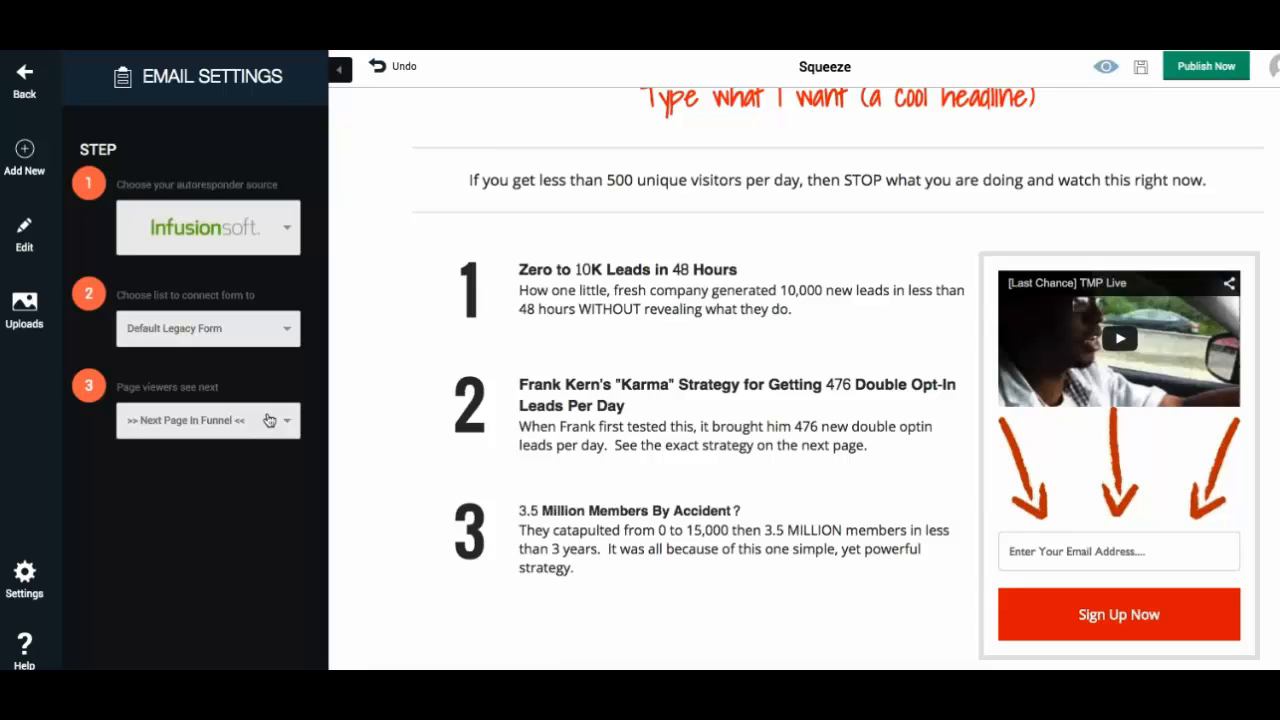
{"action": "left_click", "coordinate": [32, 606]}
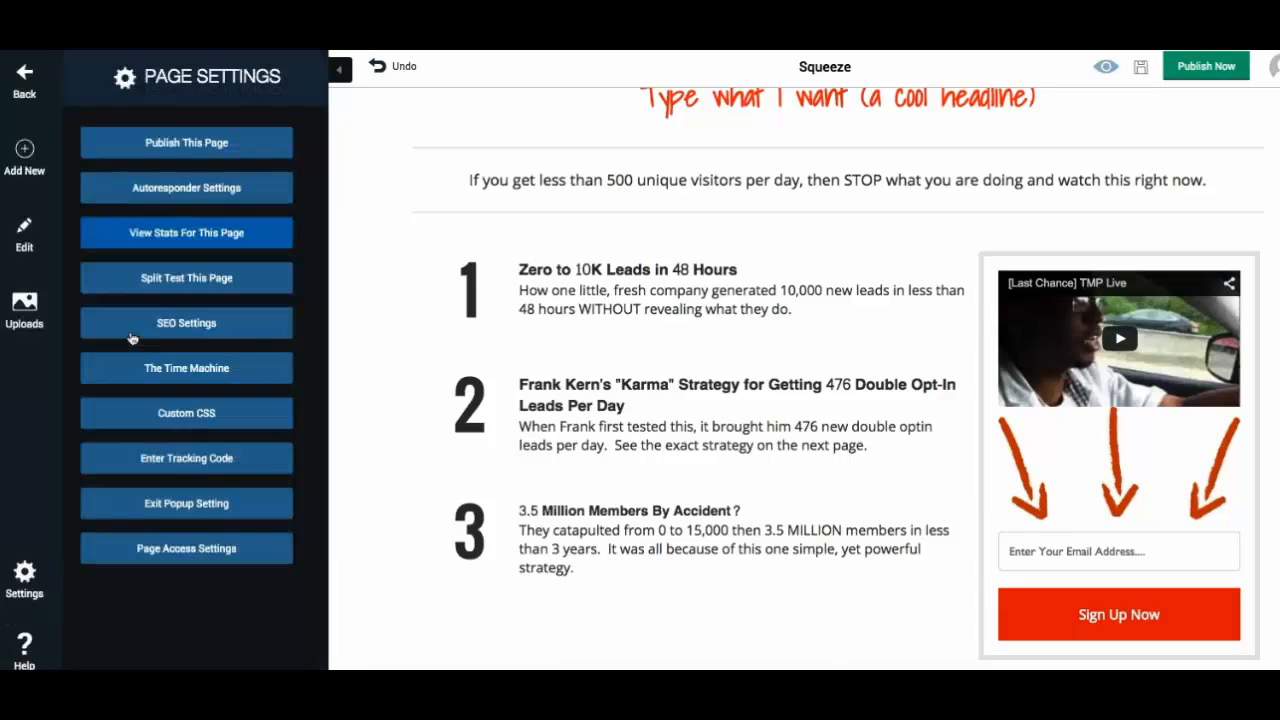
- Open the page's stats and review its visitors, subscribers, conversion rate and split test results, then close them
{"action": "left_click", "coordinate": [175, 236]}
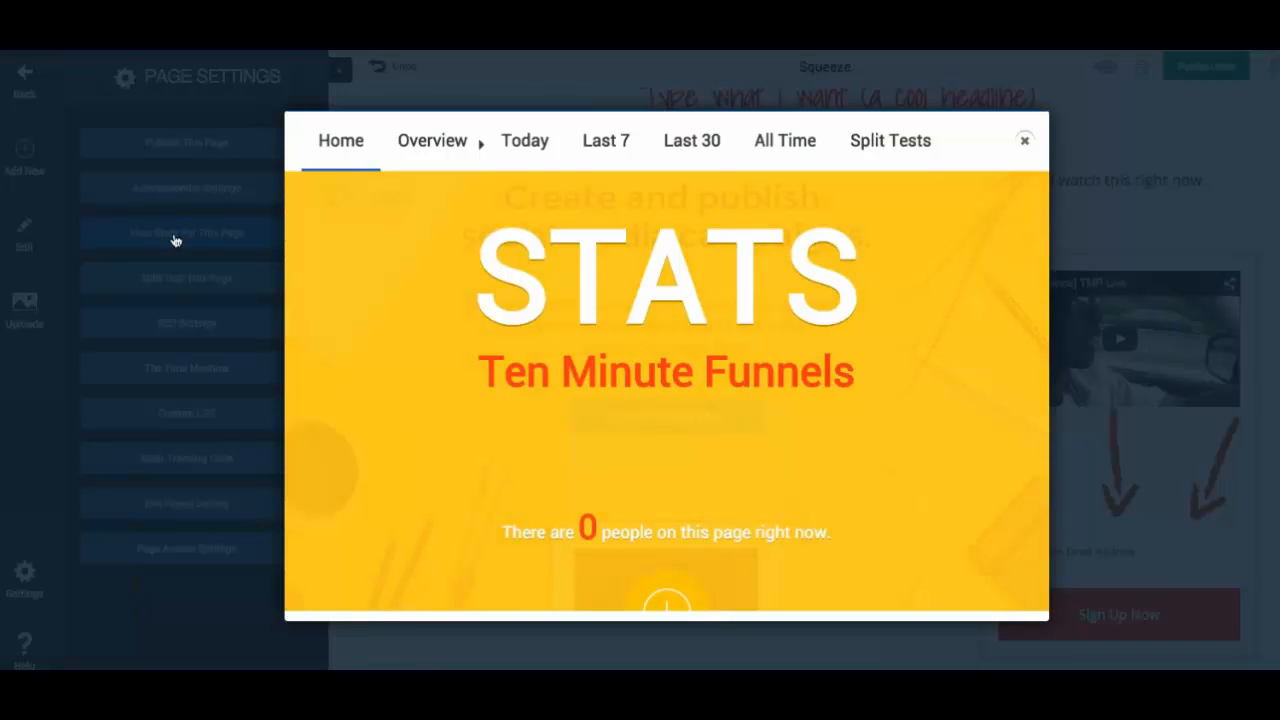
{"action": "scroll", "coordinate": [586, 437], "scroll_direction": "down", "scroll_amount": 2}
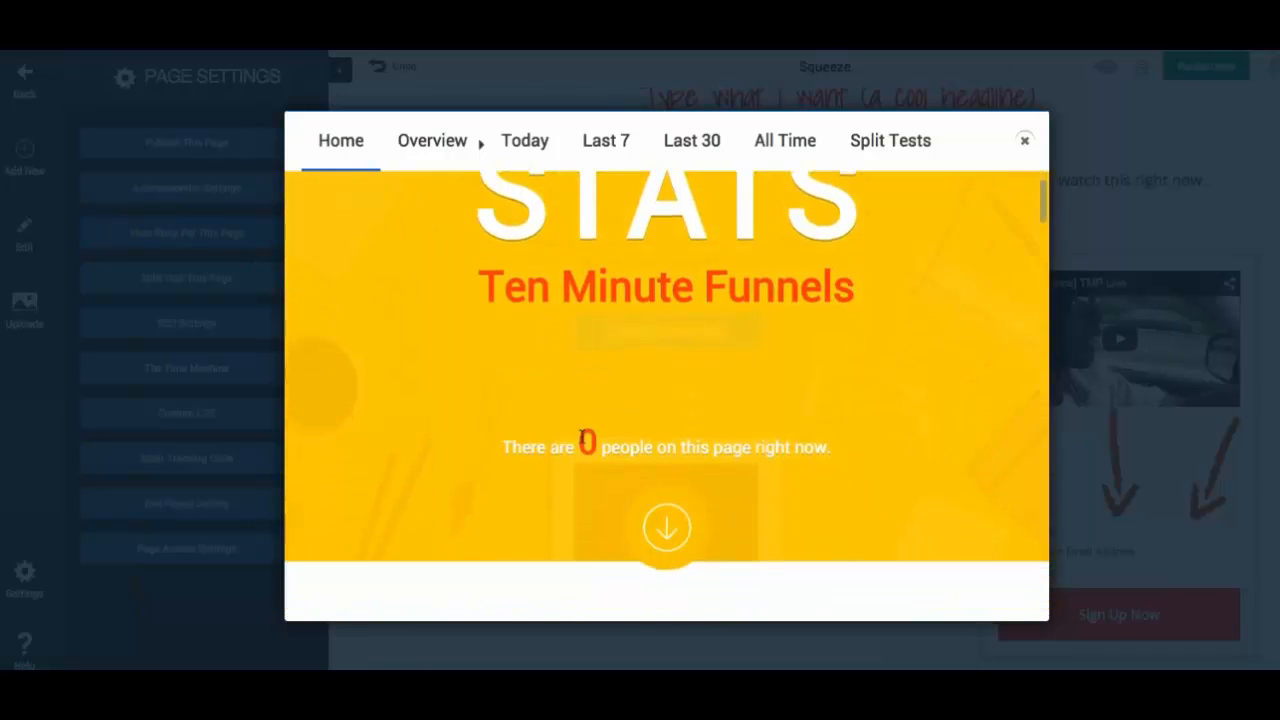
{"action": "scroll", "coordinate": [583, 440], "scroll_direction": "down", "scroll_amount": 5}
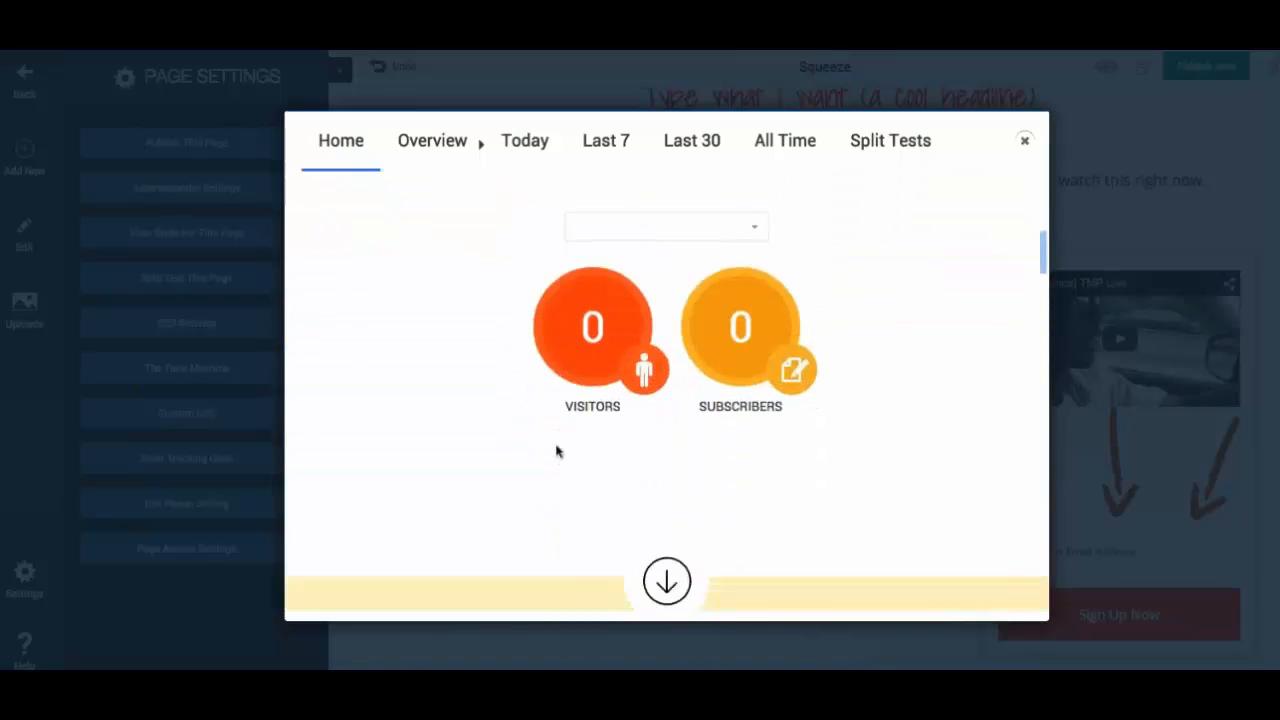
{"action": "scroll", "coordinate": [748, 396], "scroll_direction": "down", "scroll_amount": 3}
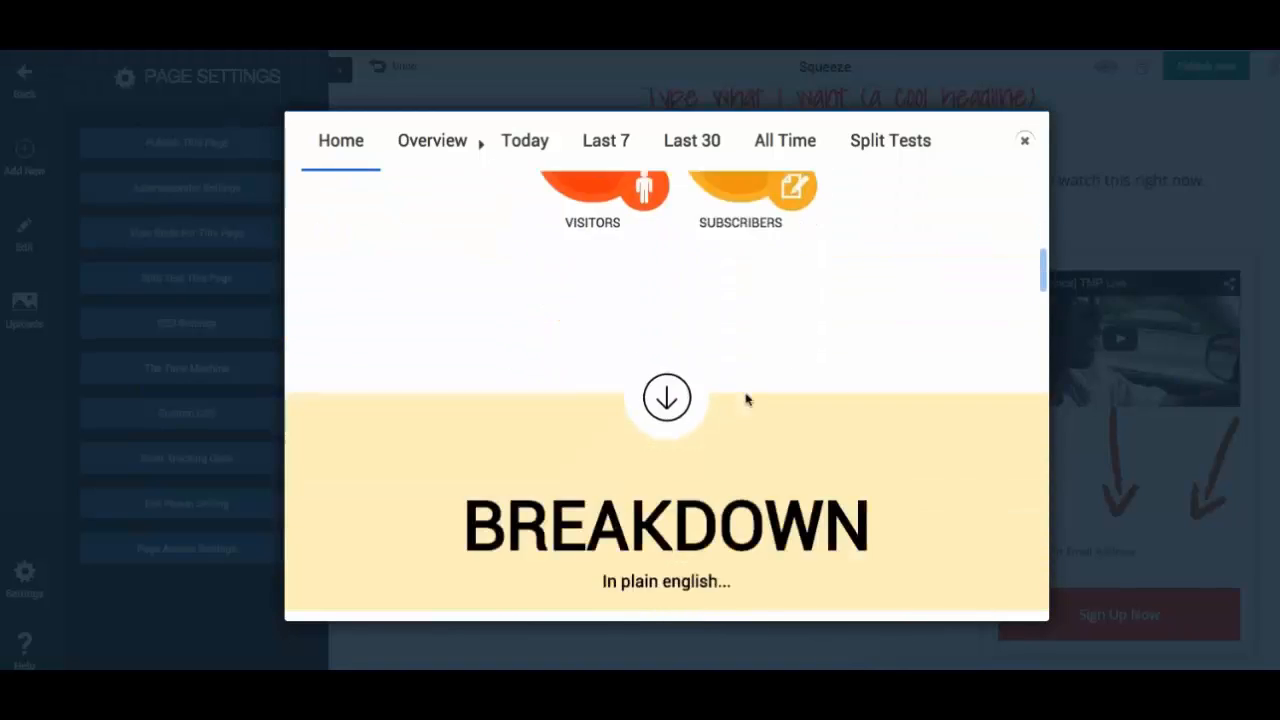
{"action": "scroll", "coordinate": [745, 400], "scroll_direction": "down", "scroll_amount": 4}
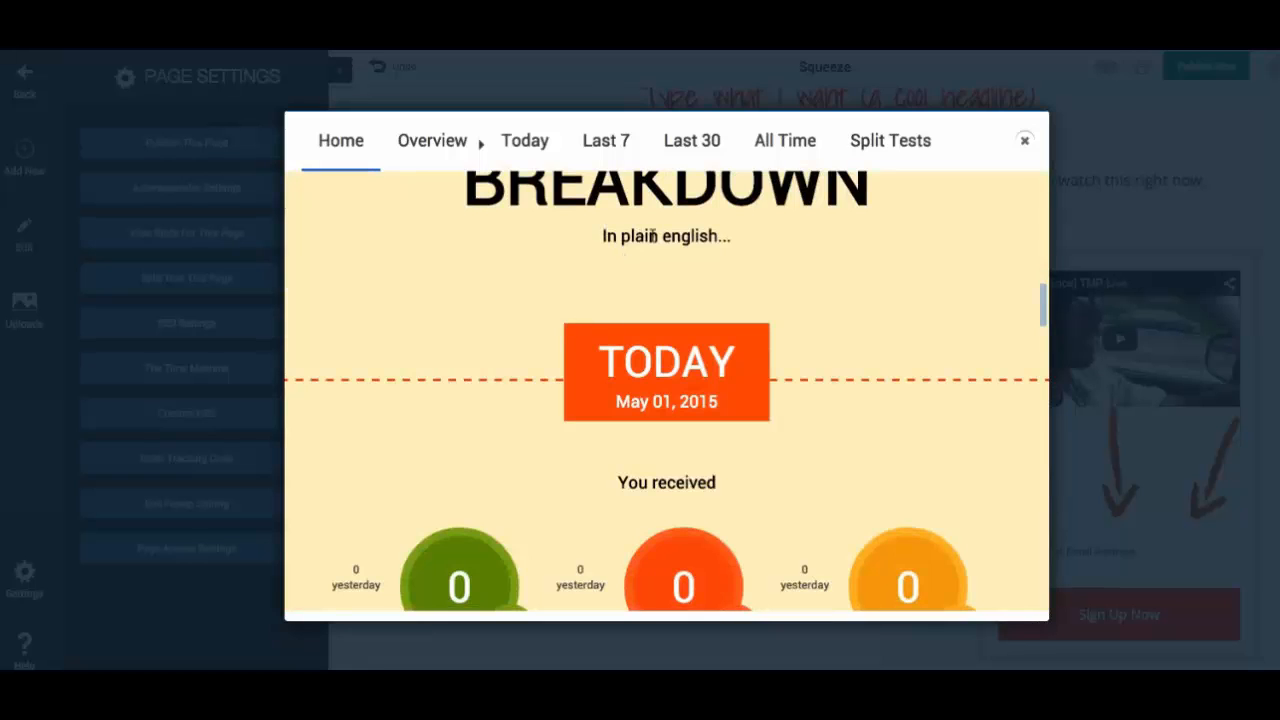
{"action": "scroll", "coordinate": [557, 420], "scroll_direction": "down", "scroll_amount": 4}
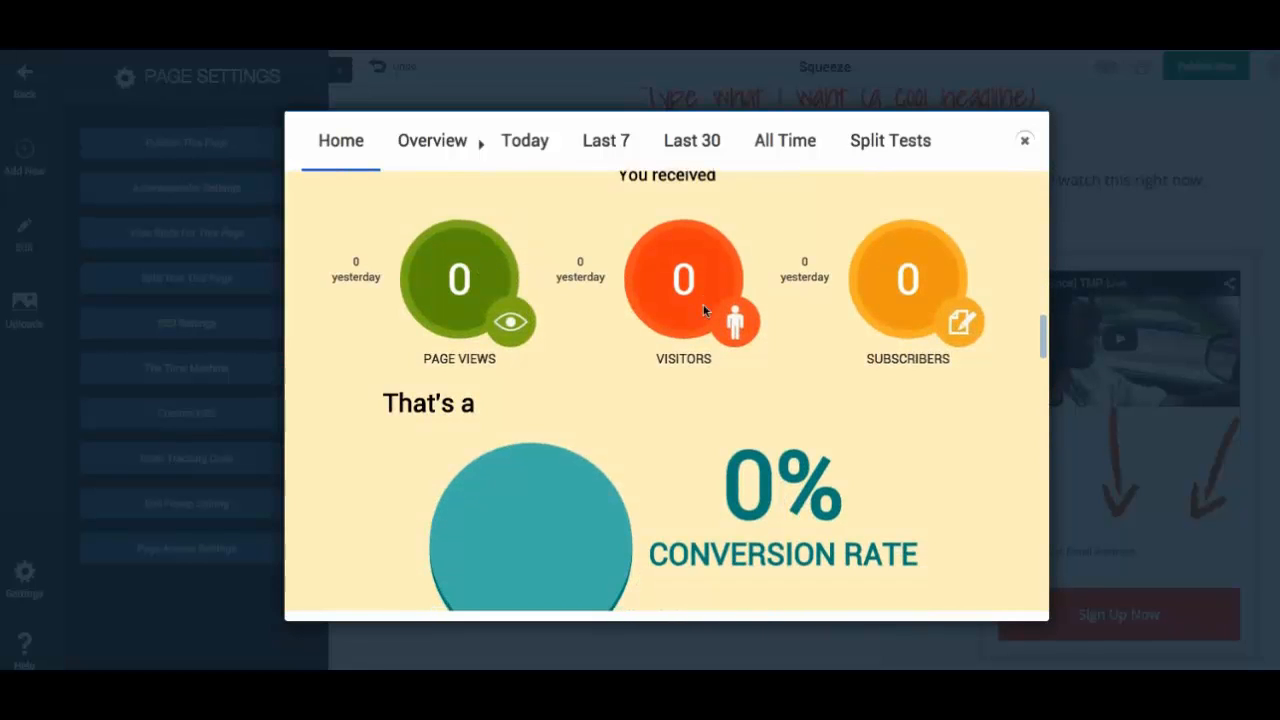
{"action": "scroll", "coordinate": [760, 290], "scroll_direction": "down", "scroll_amount": 1}
{"action": "scroll", "coordinate": [788, 445], "scroll_direction": "down", "scroll_amount": 1}
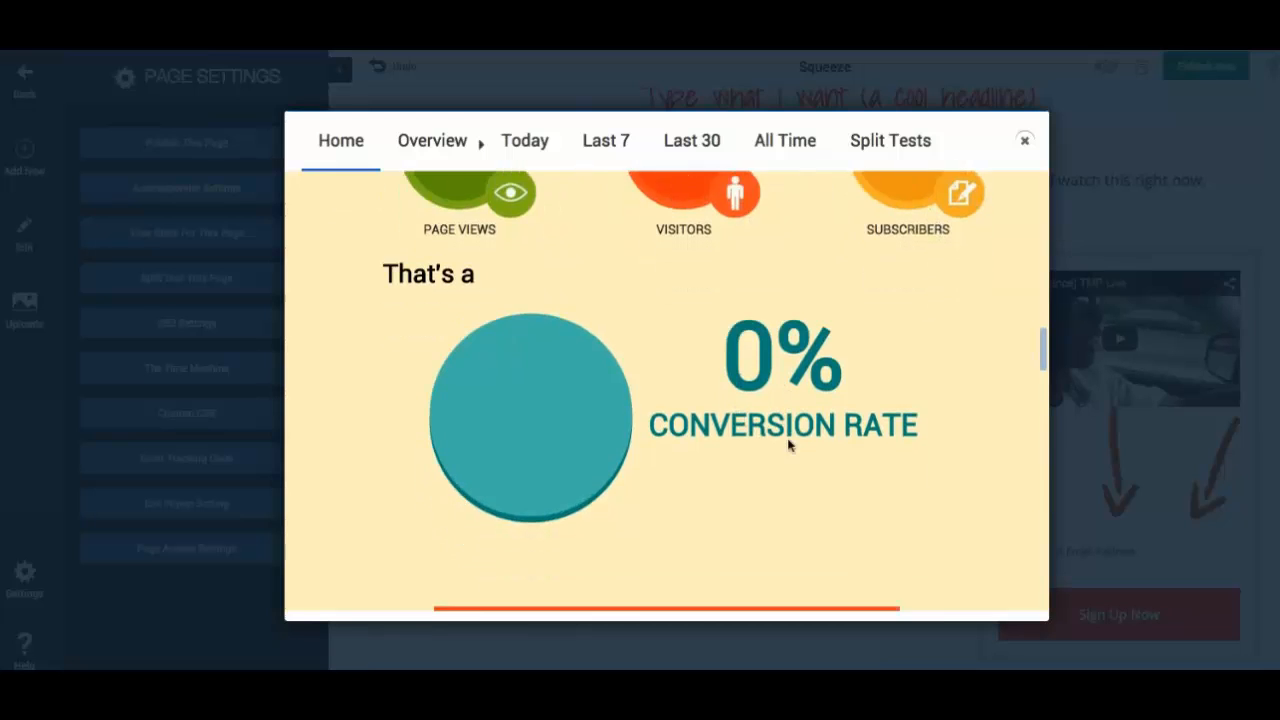
{"action": "scroll", "coordinate": [788, 445], "scroll_direction": "down", "scroll_amount": 3}
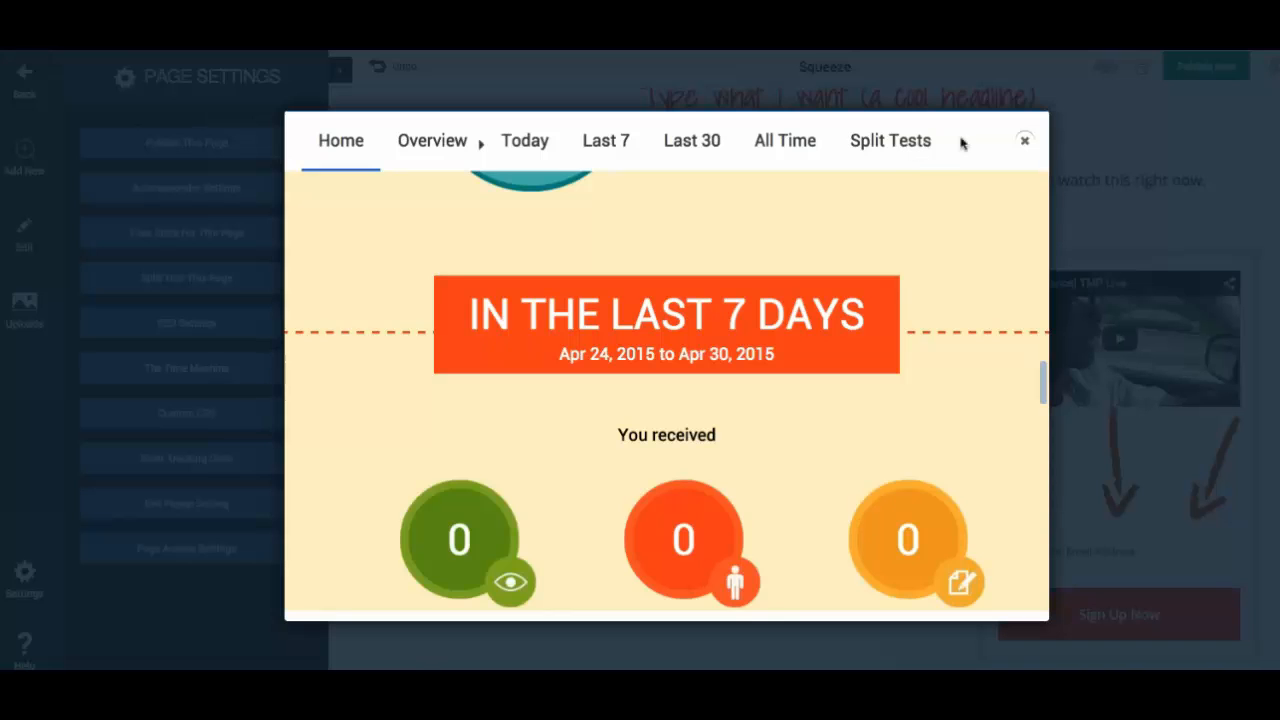
{"action": "left_click", "coordinate": [906, 150]}
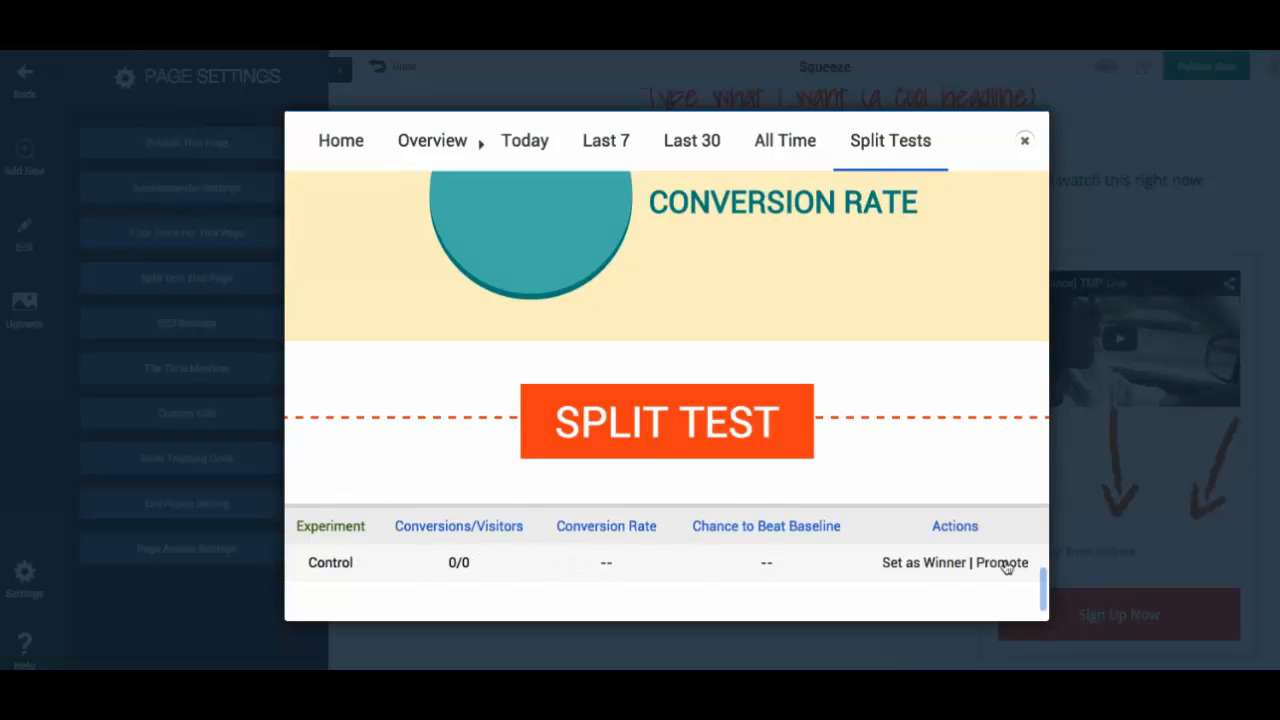
{"action": "left_click", "coordinate": [1023, 140]}
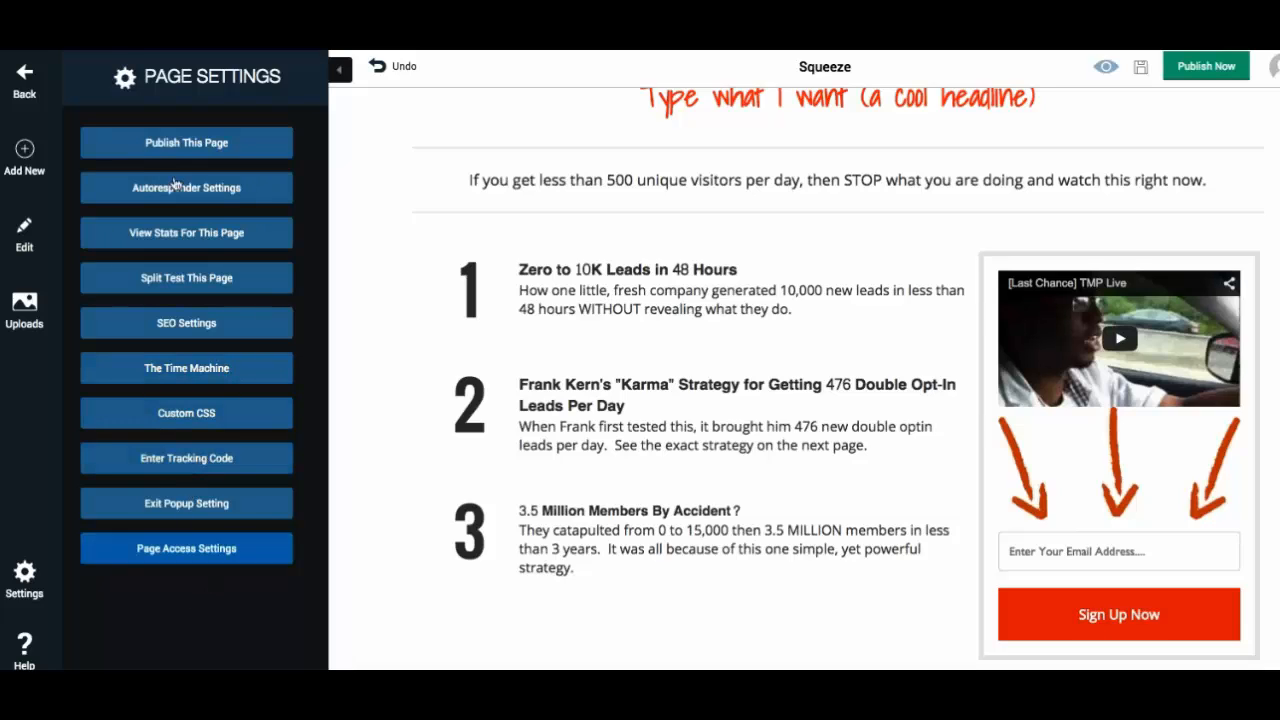
- Return to the funnel canvas and select the Squeeze, Sales and Order pages to inspect their settings
{"action": "left_click", "coordinate": [26, 84]}
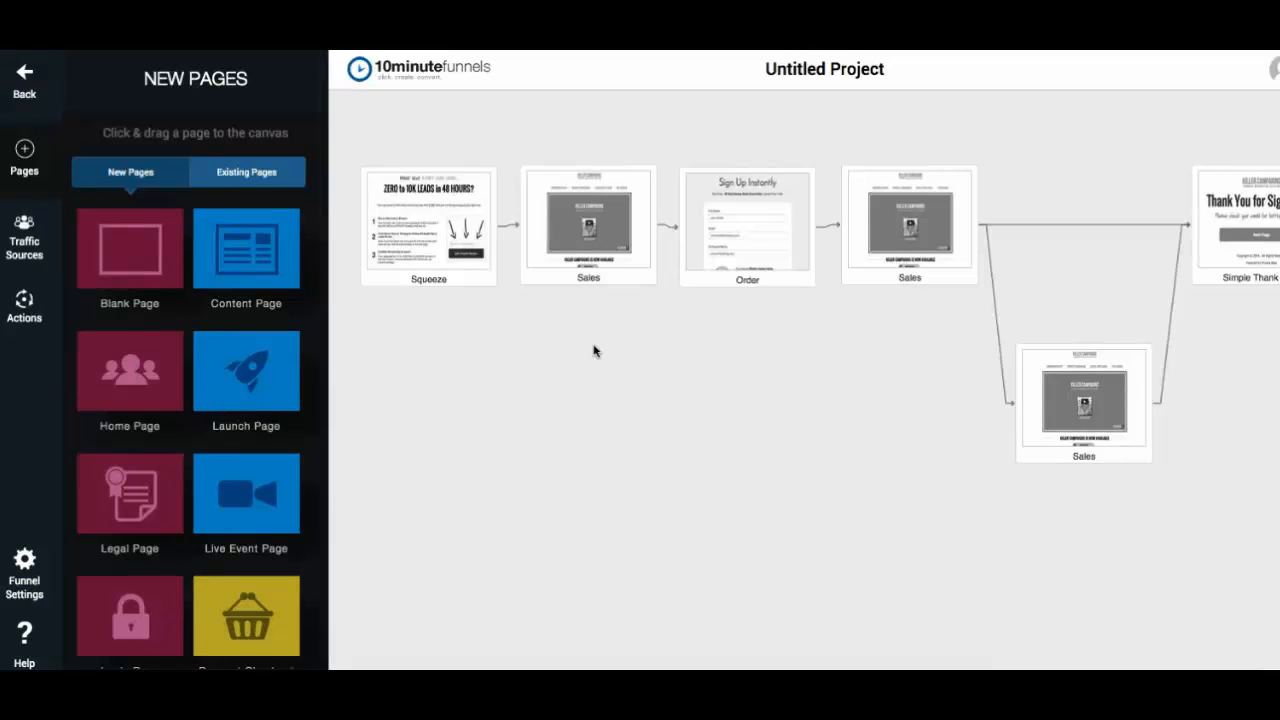
{"action": "mouse_move", "coordinate": [387, 240]}
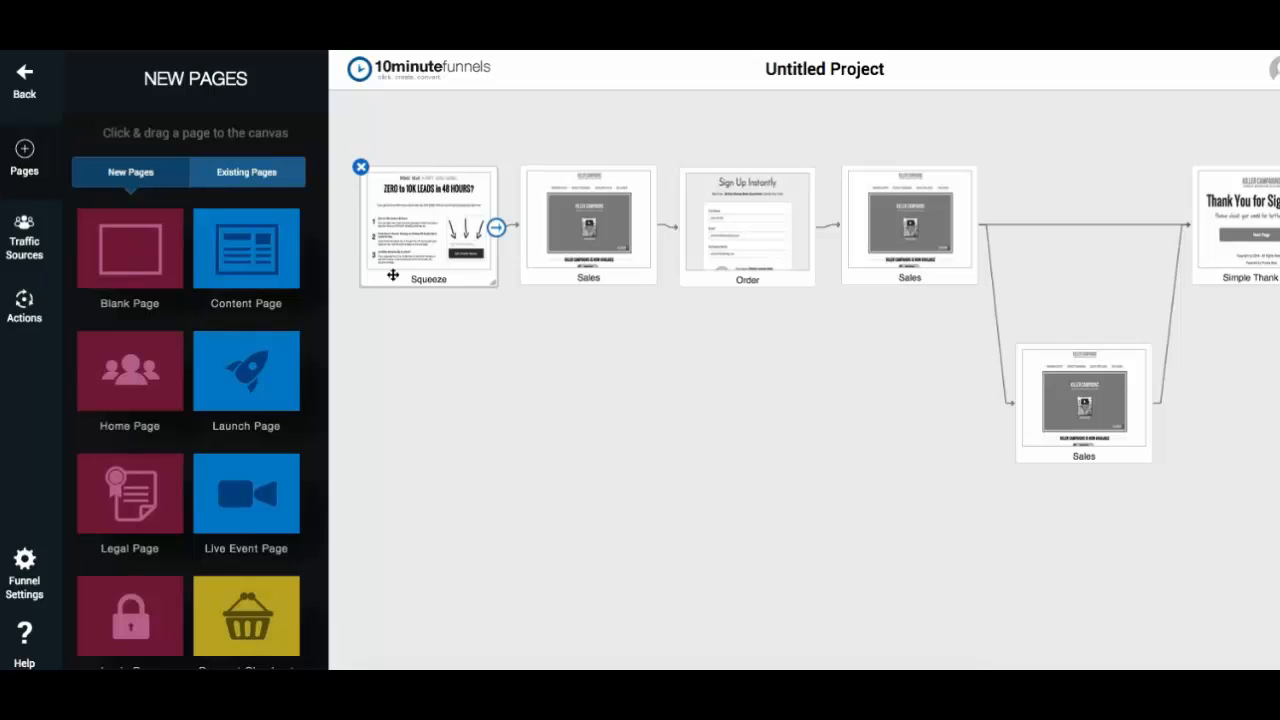
{"action": "left_click", "coordinate": [425, 220]}
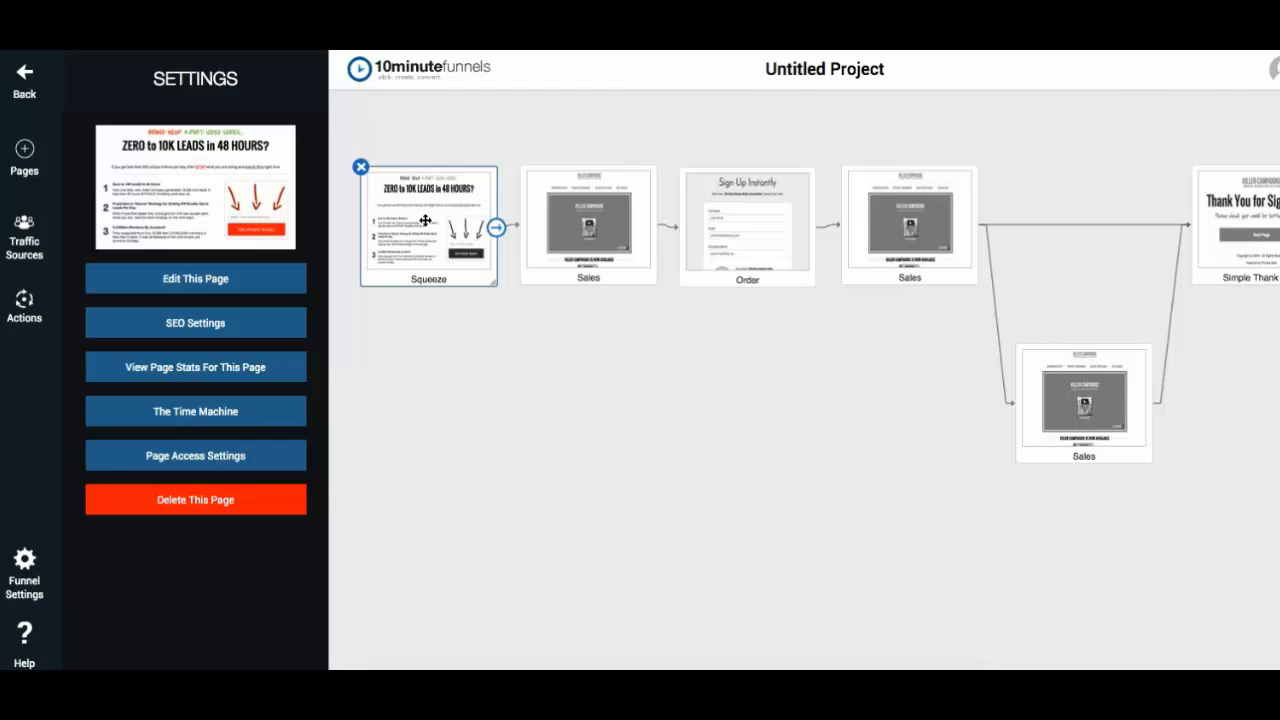
{"action": "left_click", "coordinate": [558, 213]}
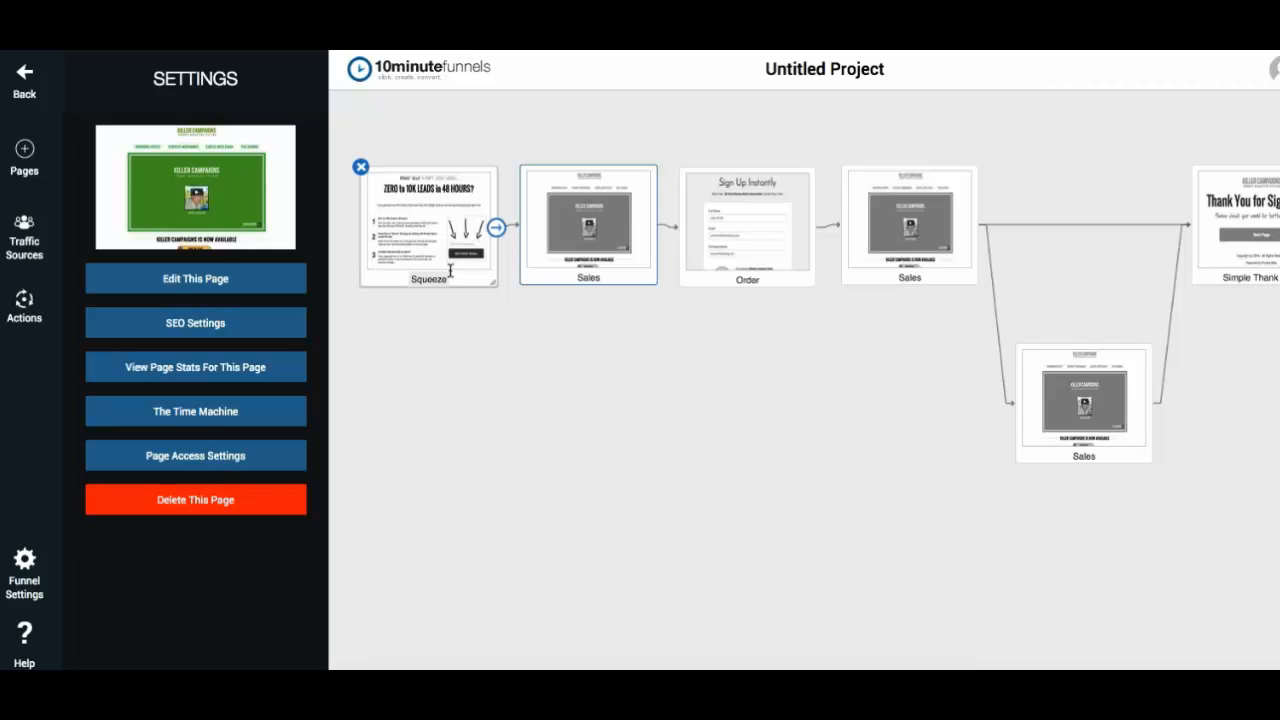
{"action": "left_click", "coordinate": [741, 245]}
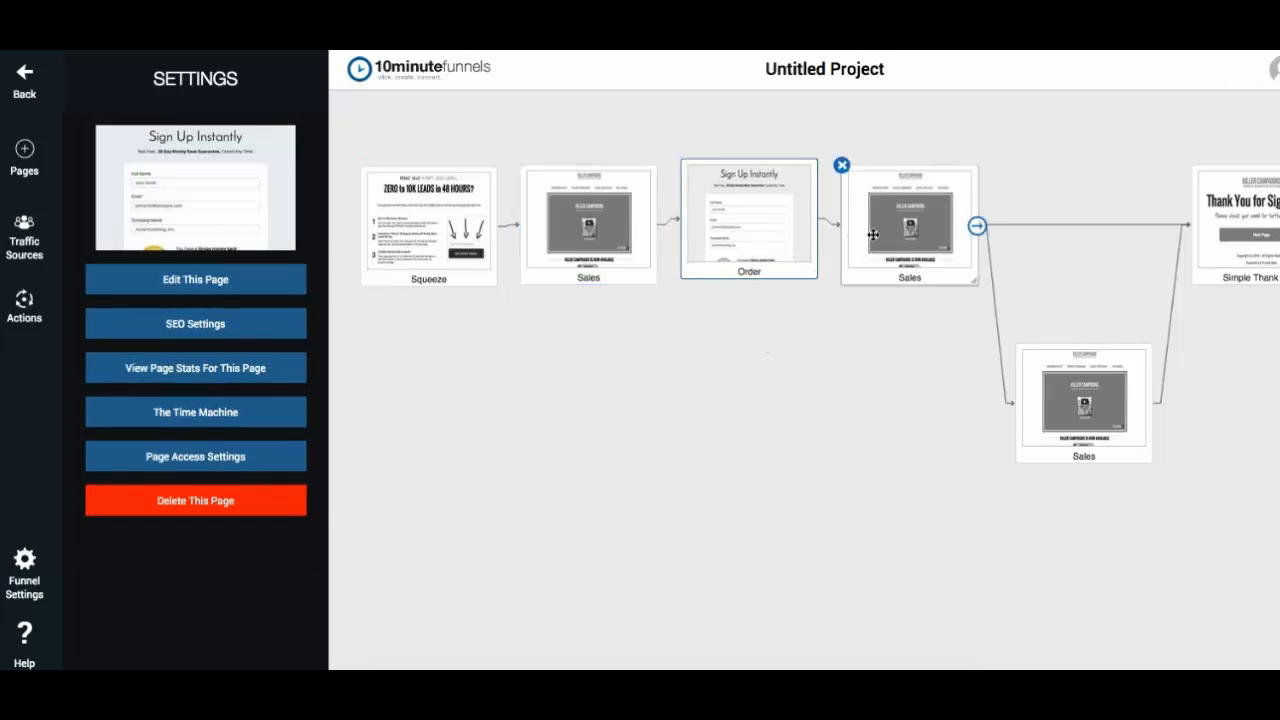
- Nudge the Sales page after Order and the Squeeze page slightly to new positions on the canvas
{"action": "left_click_drag", "start_coordinate": [873, 234], "coordinate": [887, 228]}
{"action": "left_click_drag", "start_coordinate": [483, 226], "coordinate": [470, 220]}
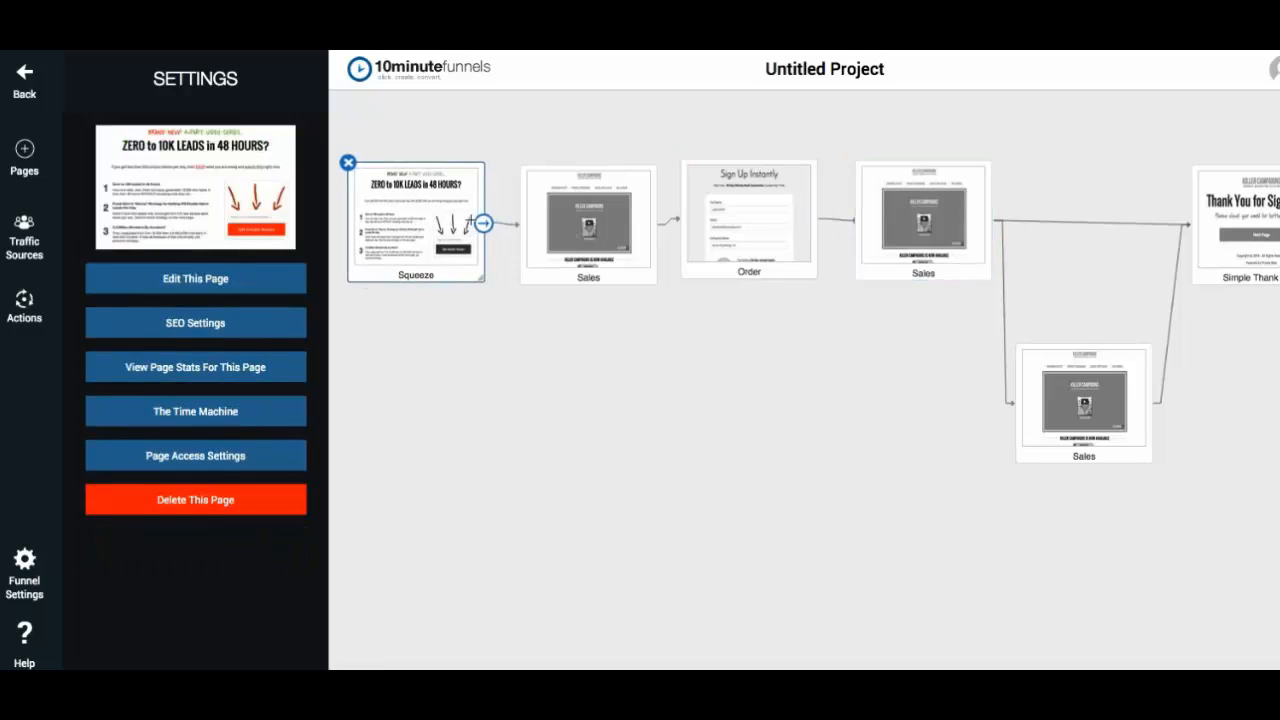
{"action": "mouse_move", "coordinate": [655, 224]}
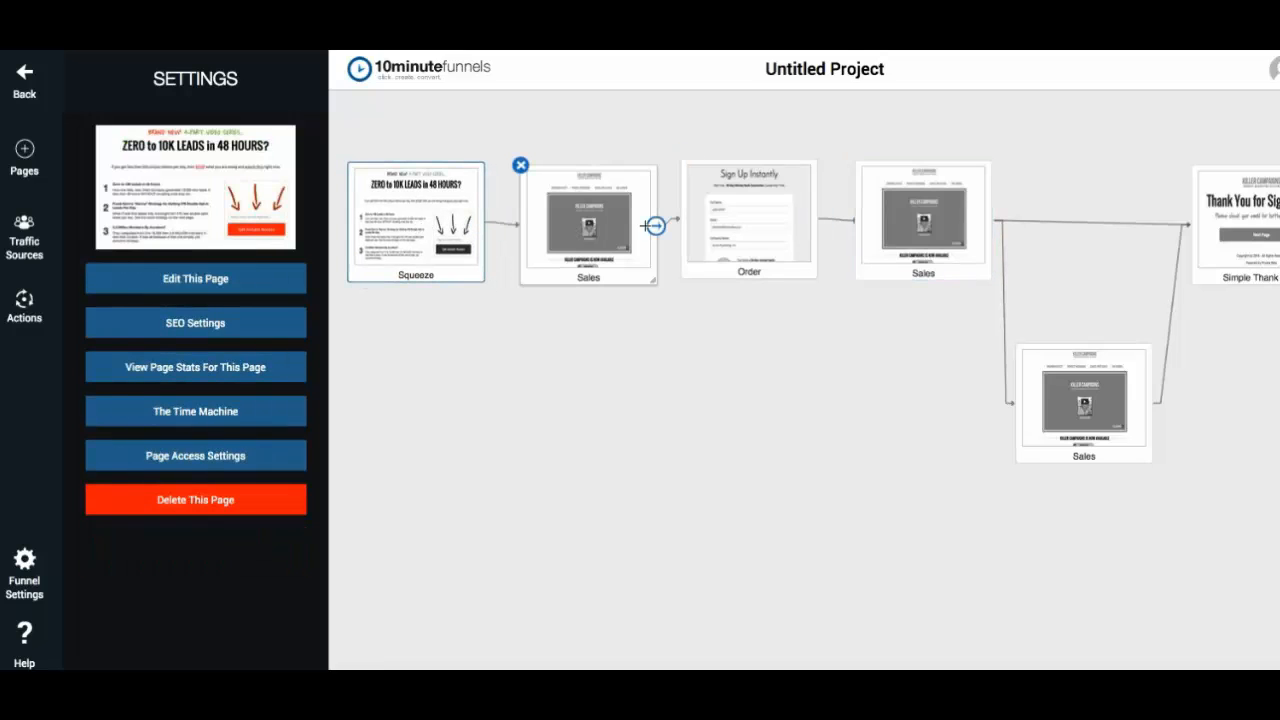